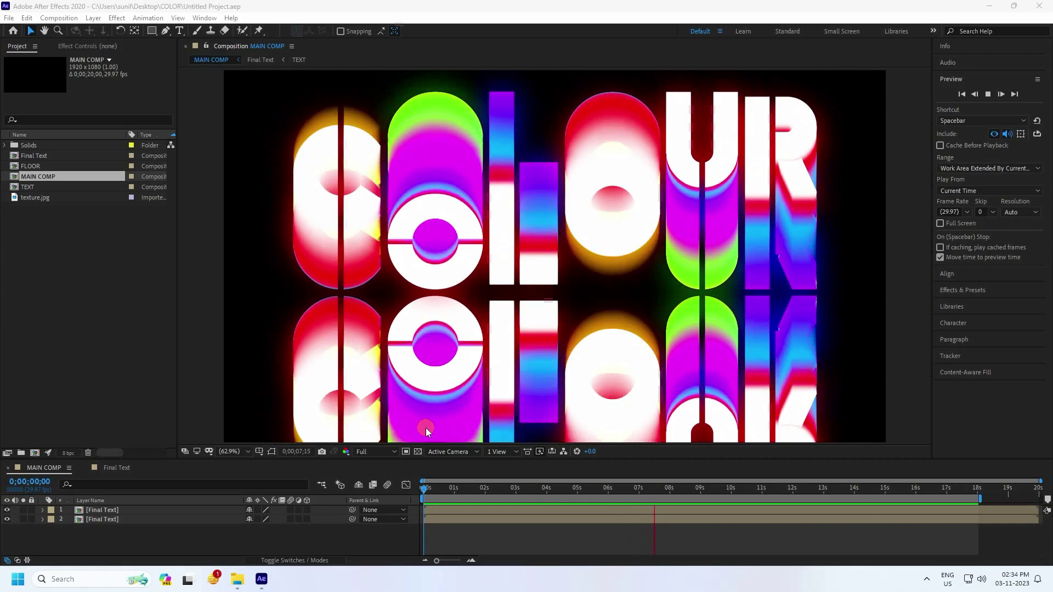
# Step: Start a new project and create a 1920 × 1080, 29.97 fps composition named MAIN COMP lasting 20 seconds
pyautogui.click(566, 487)
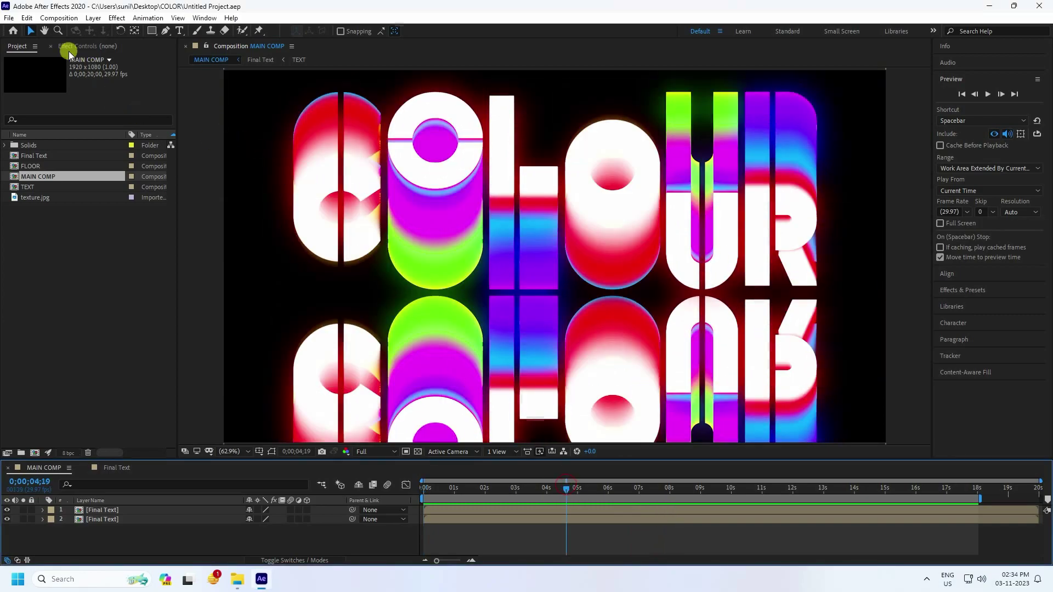
pyautogui.click(9, 18)
pyautogui.moveTo(113, 33)
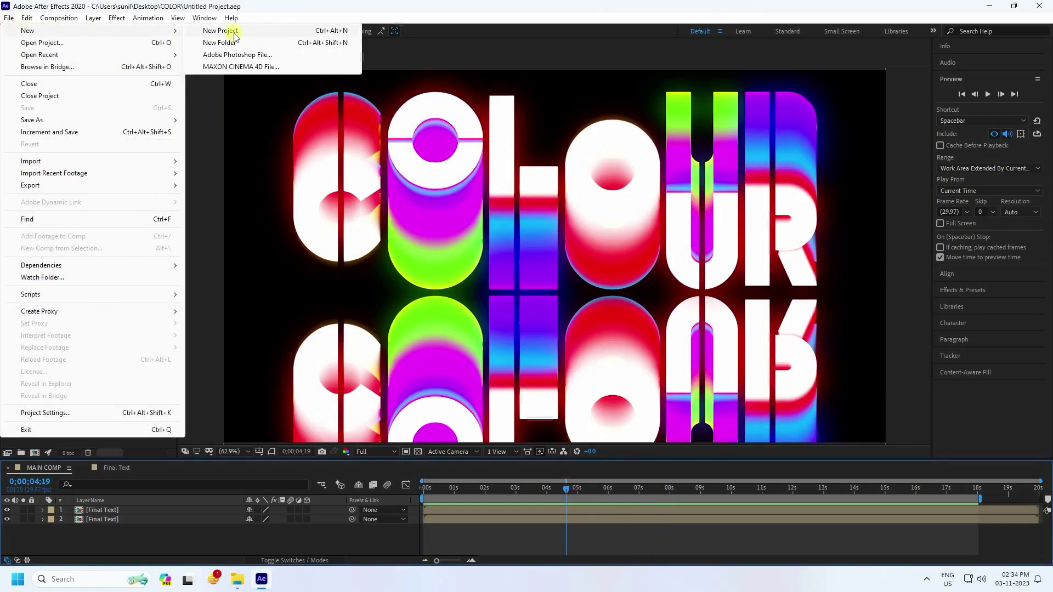
pyautogui.click(258, 31)
pyautogui.click(453, 284)
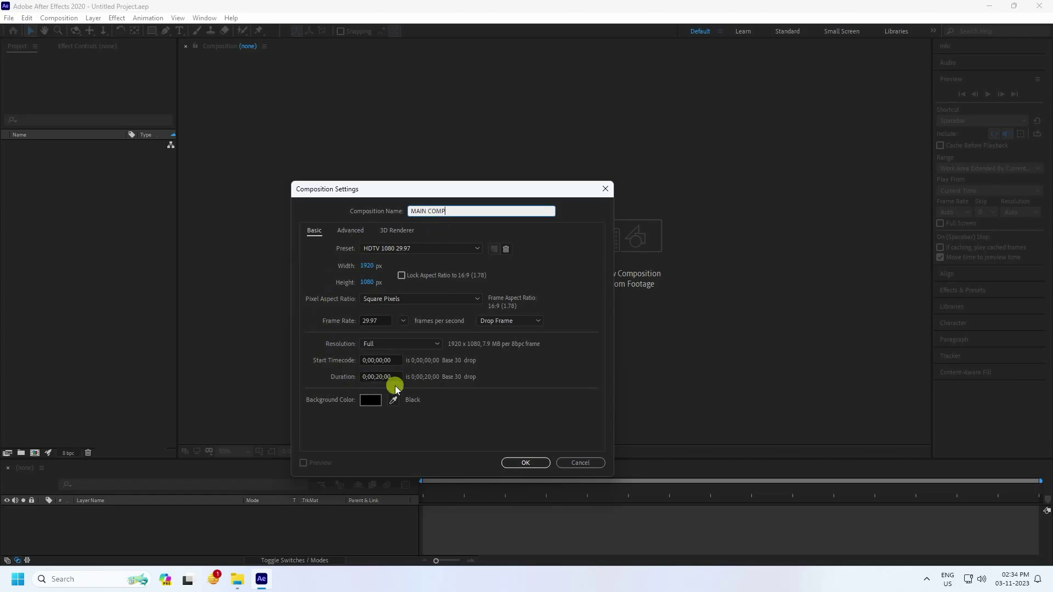
pyautogui.click(506, 465)
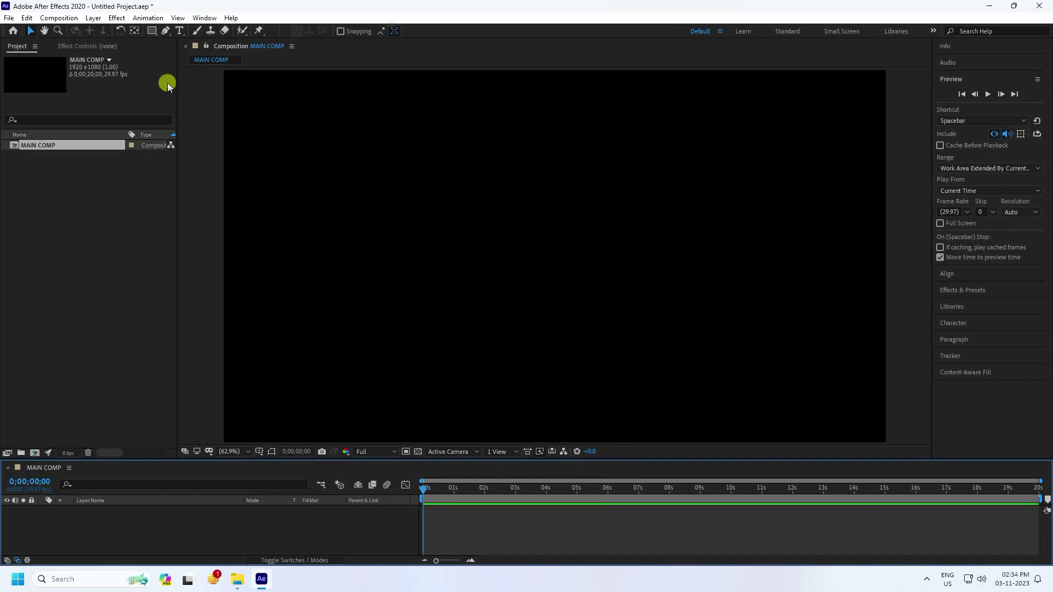
# Step: Add a white text layer reading COLOR to the composition
pyautogui.click(180, 30)
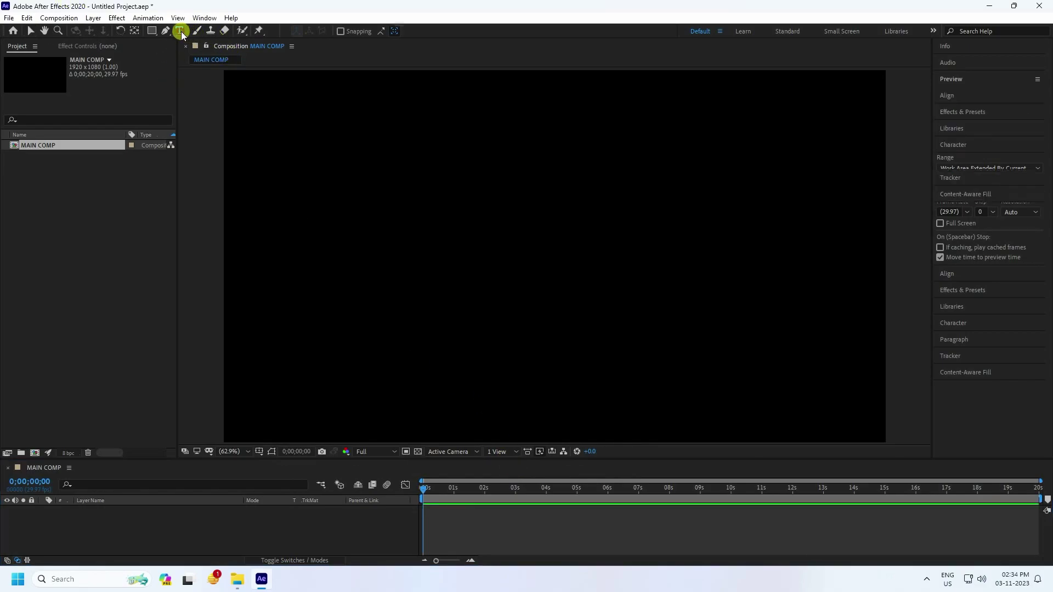
pyautogui.click(338, 254)
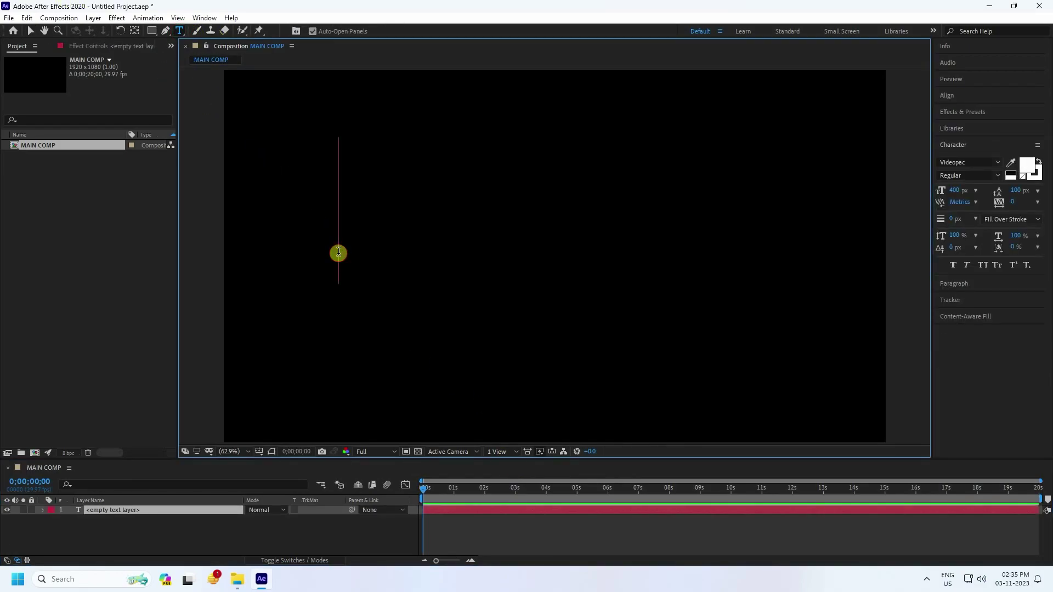
pyautogui.write('COLOR')
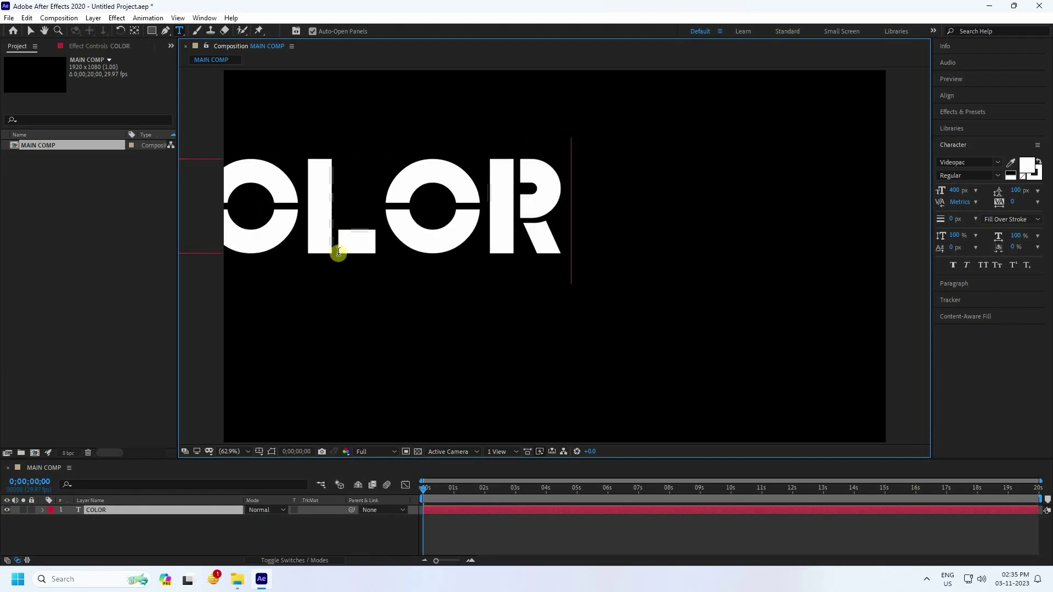
pyautogui.click(31, 32)
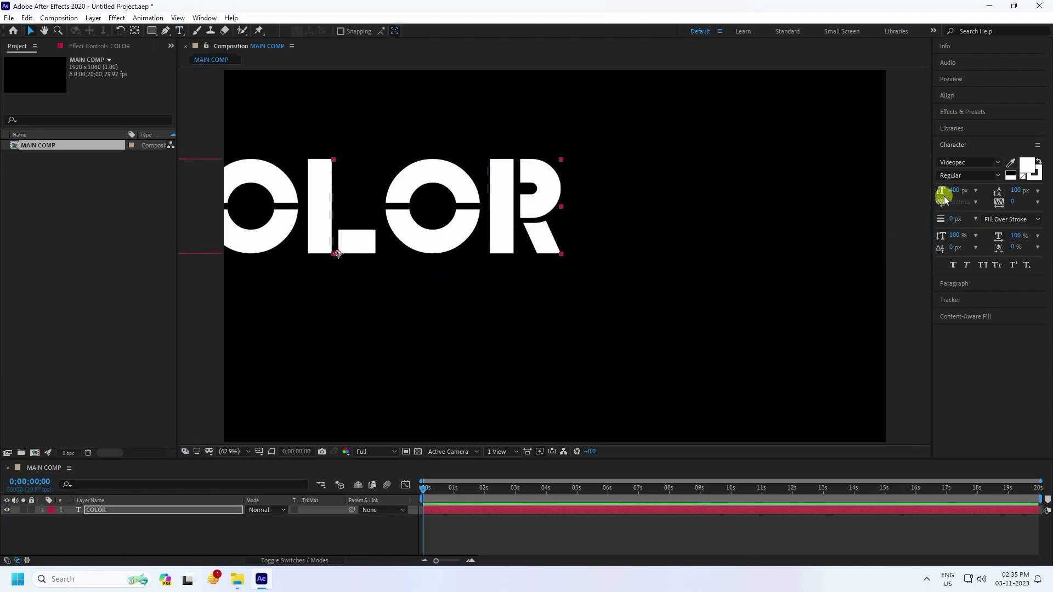
# Step: Centre the COLOR text horizontally and vertically in the composition and centre its anchor point
pyautogui.click(950, 96)
pyautogui.click(962, 123)
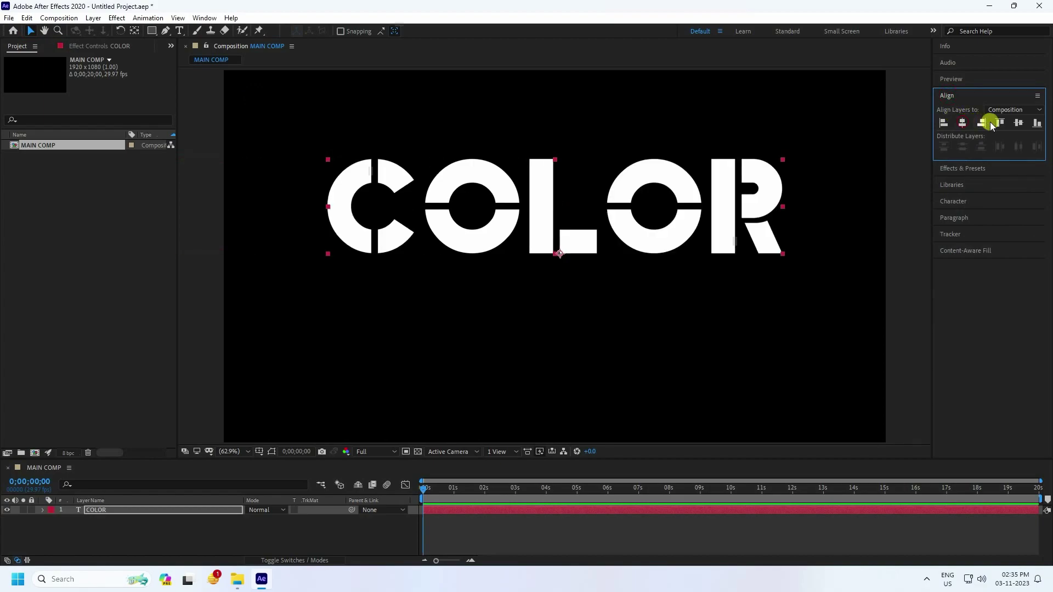
pyautogui.click(1018, 123)
pyautogui.hotkey('ctrl', 'alt', 'Home')
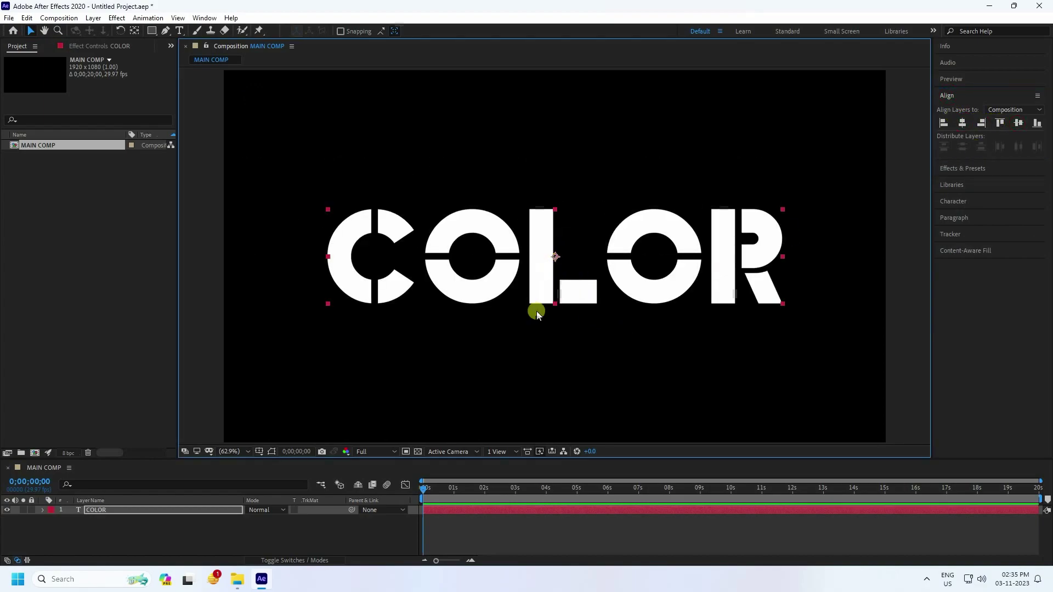
# Step: Lower the COLOR layer's opacity until the text is a faint dark grey guide
pyautogui.click(115, 513)
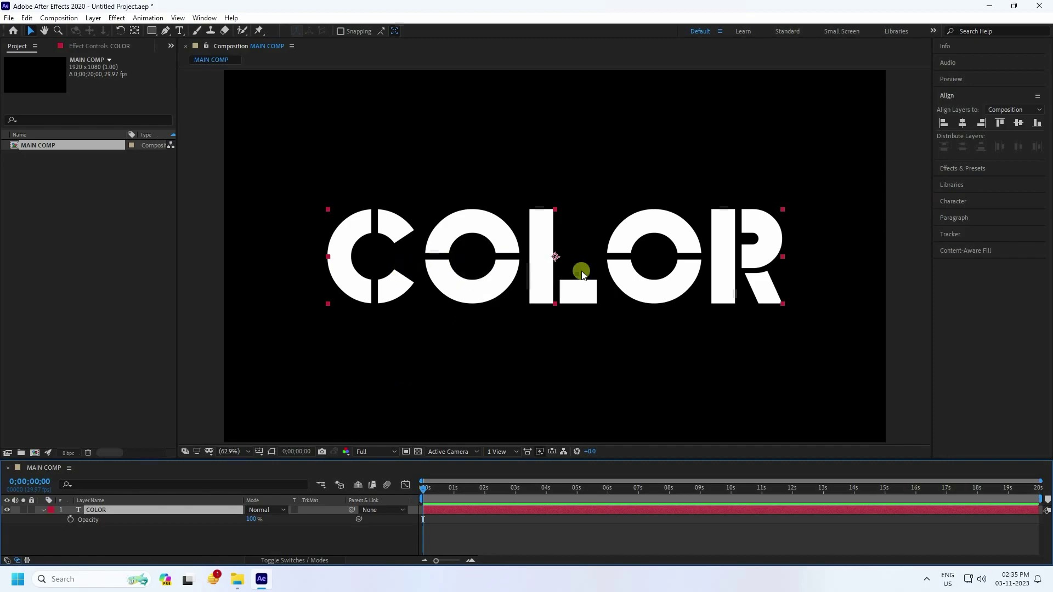
pyautogui.moveTo(253, 520); pyautogui.dragTo(208, 519)
pyautogui.click(154, 549)
pyautogui.click(42, 516)
pyautogui.click(42, 511)
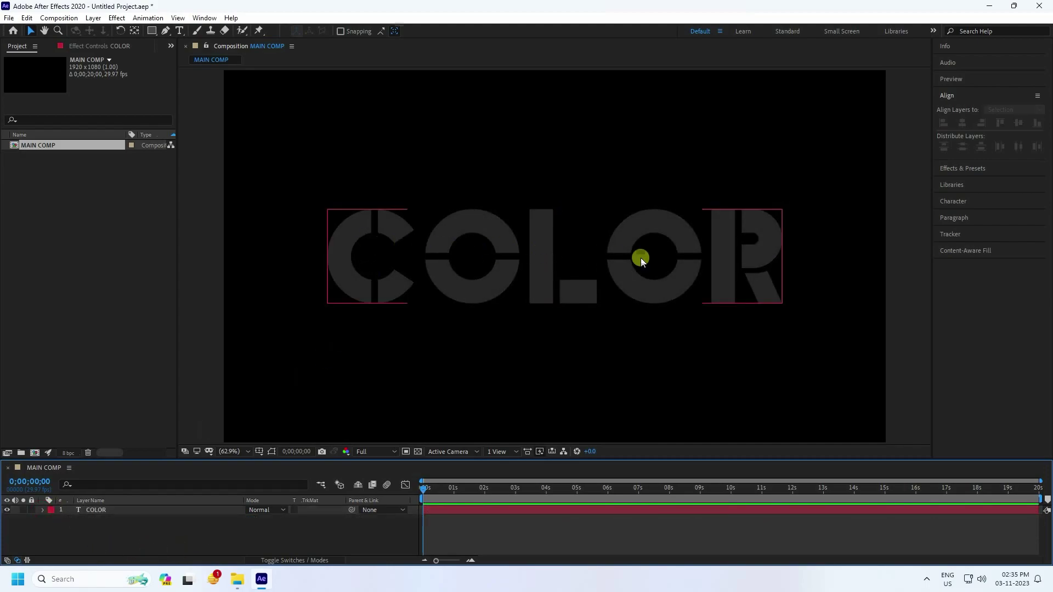
# Step: Duplicate the COLOR layer and delete OLOR from the copy so that only the letter C remains
pyautogui.click(104, 507)
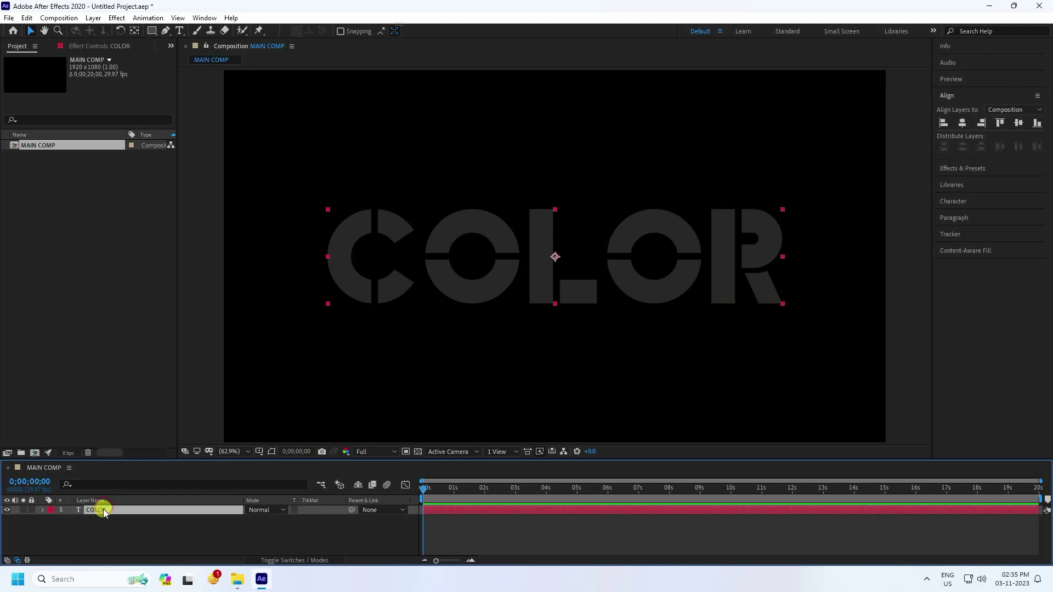
pyautogui.hotkey('ctrl', 'd')
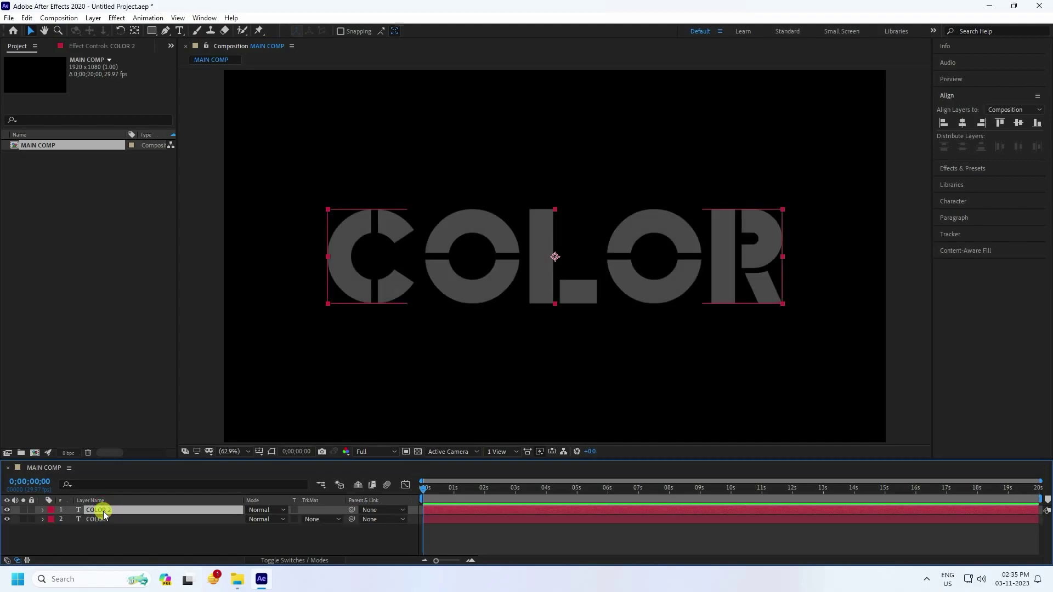
pyautogui.click(179, 31)
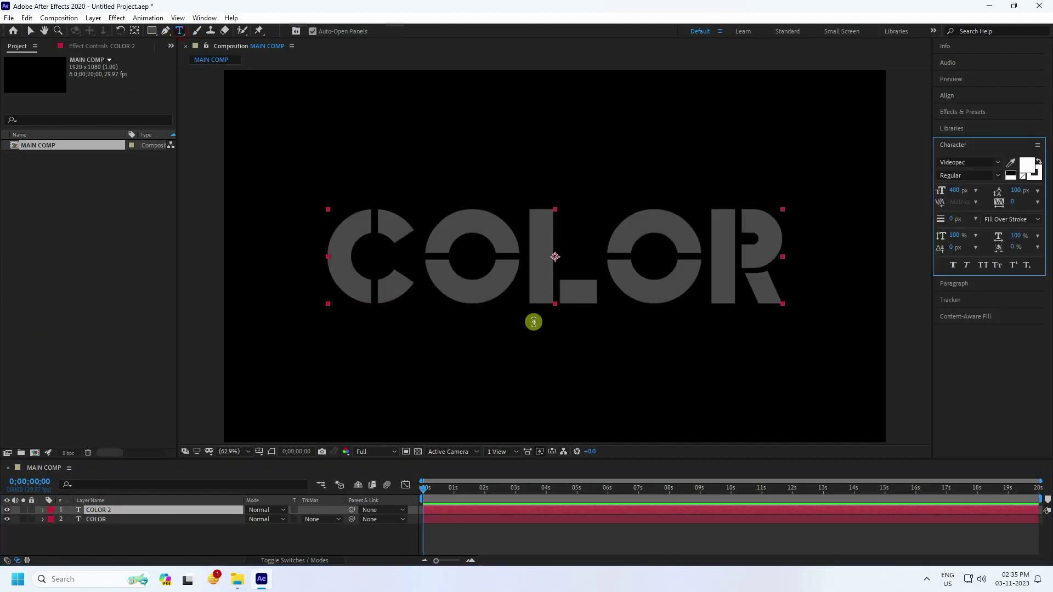
pyautogui.moveTo(421, 262); pyautogui.dragTo(863, 263)
pyautogui.press('BackSpace')
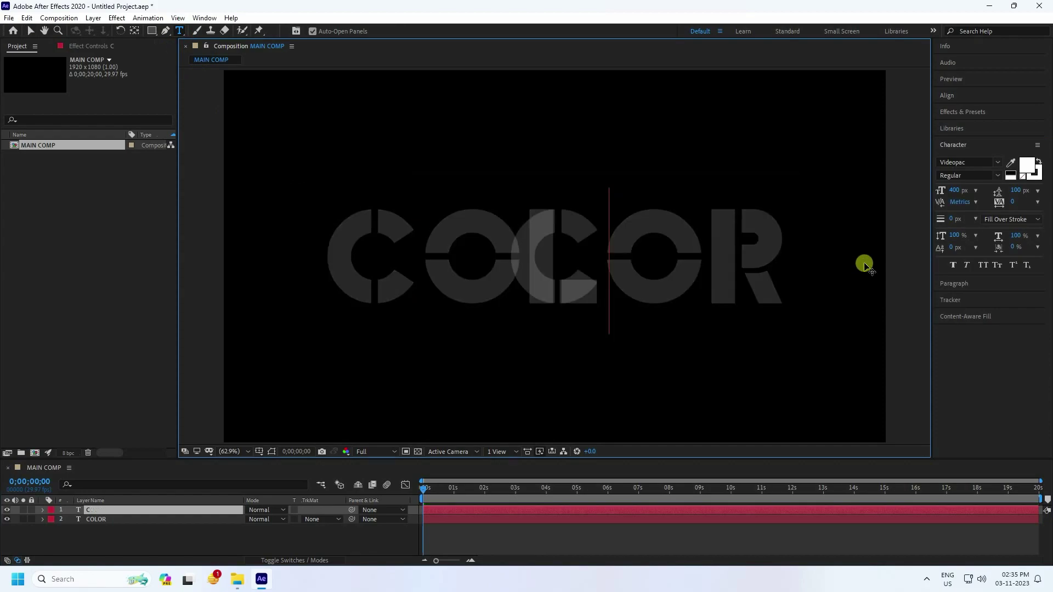
pyautogui.click(30, 31)
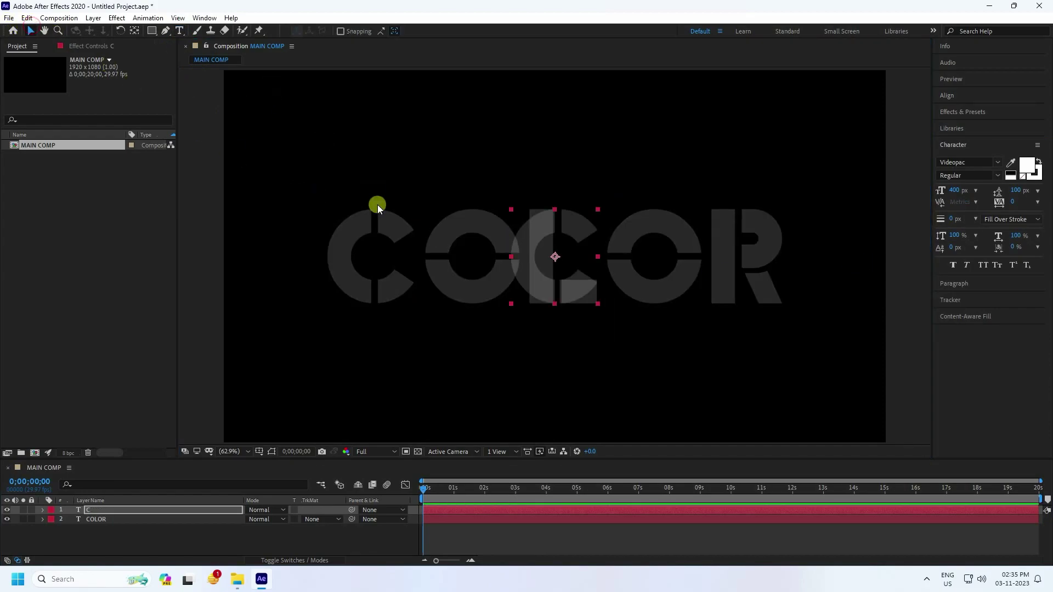
# Step: Move the single C exactly over the C of the faint COLOR guide text
pyautogui.scroll(4, 378, 206)
pyautogui.scroll(-2, 378, 206)
pyautogui.moveTo(517, 294); pyautogui.dragTo(226, 288)
# Step: Duplicate the C layer and place the copy over the first O of the guide text
pyautogui.click(95, 511)
pyautogui.hotkey('ctrl', 'd')
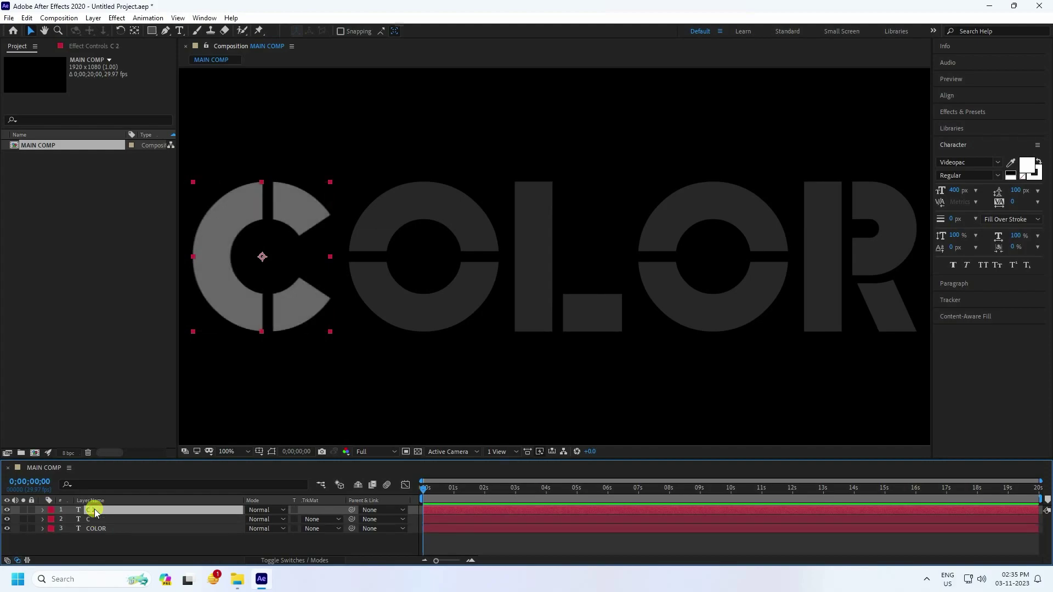
pyautogui.moveTo(217, 300); pyautogui.dragTo(378, 306)
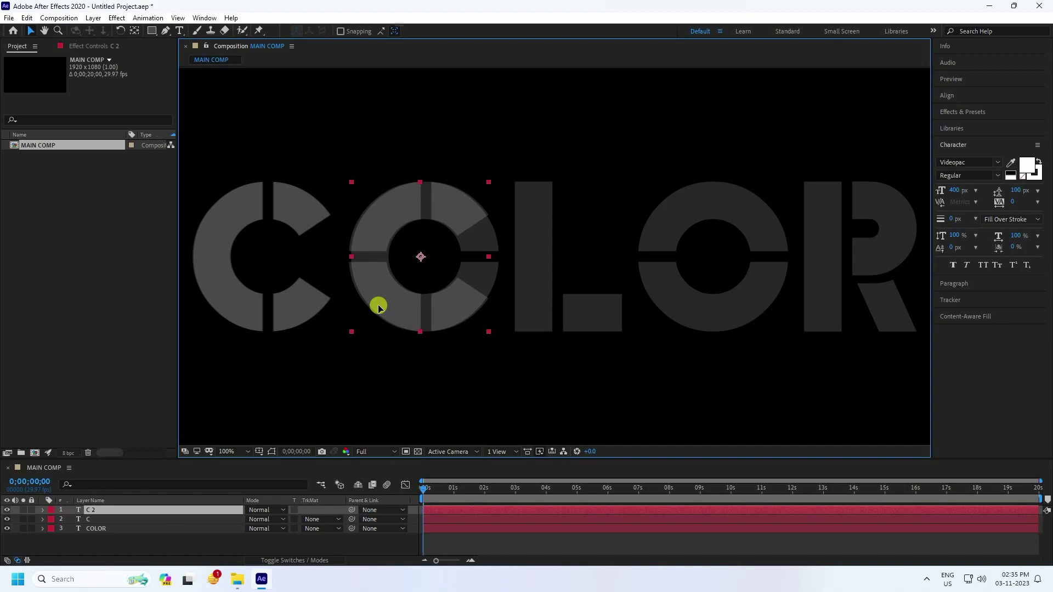
# Step: Change the copied letter to an uppercase O and align it with the first O of the guide text
pyautogui.click(180, 31)
pyautogui.click(418, 242)
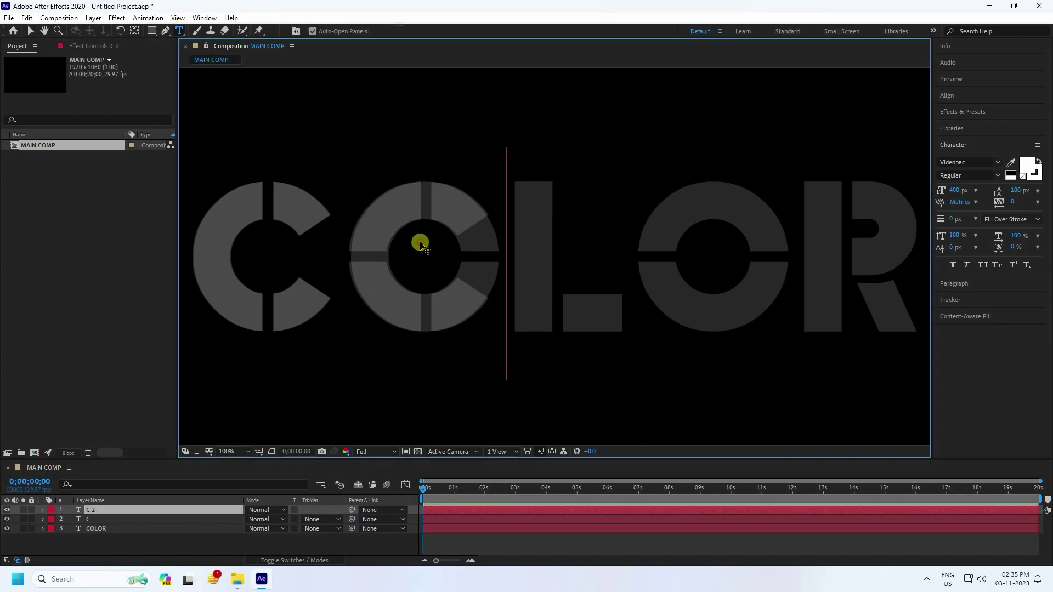
pyautogui.hotkey('ctrl', 'a')
pyautogui.write('o')
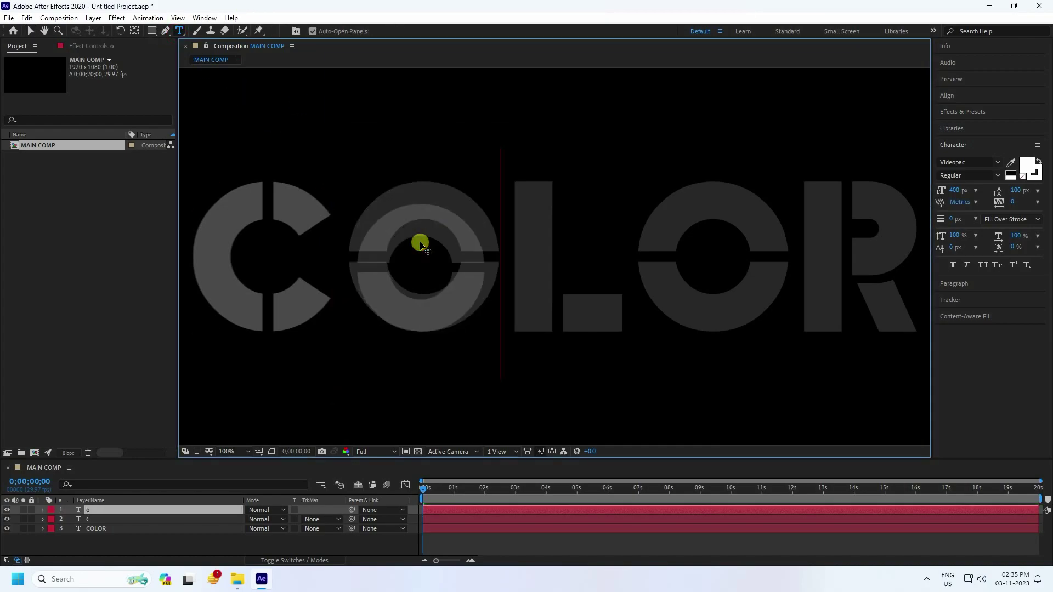
pyautogui.press('BackSpace')
pyautogui.write('O')
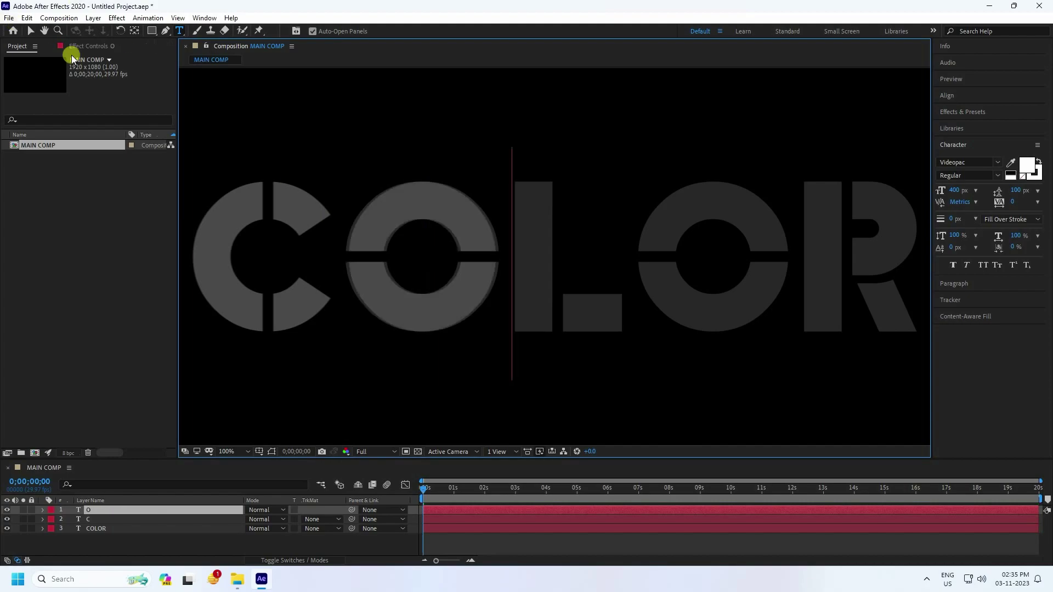
pyautogui.click(30, 31)
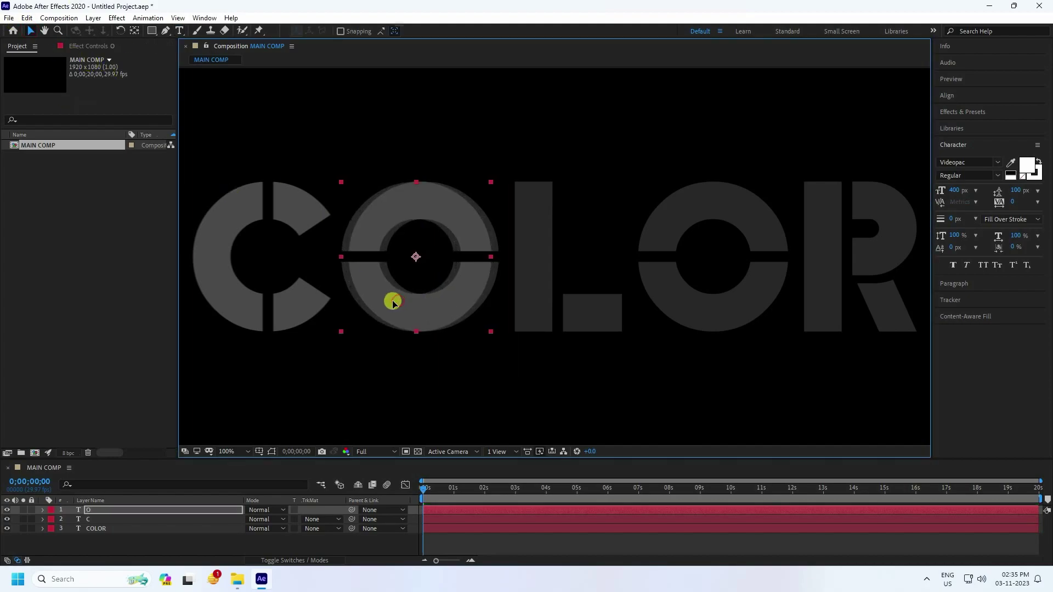
pyautogui.moveTo(402, 302); pyautogui.dragTo(403, 303)
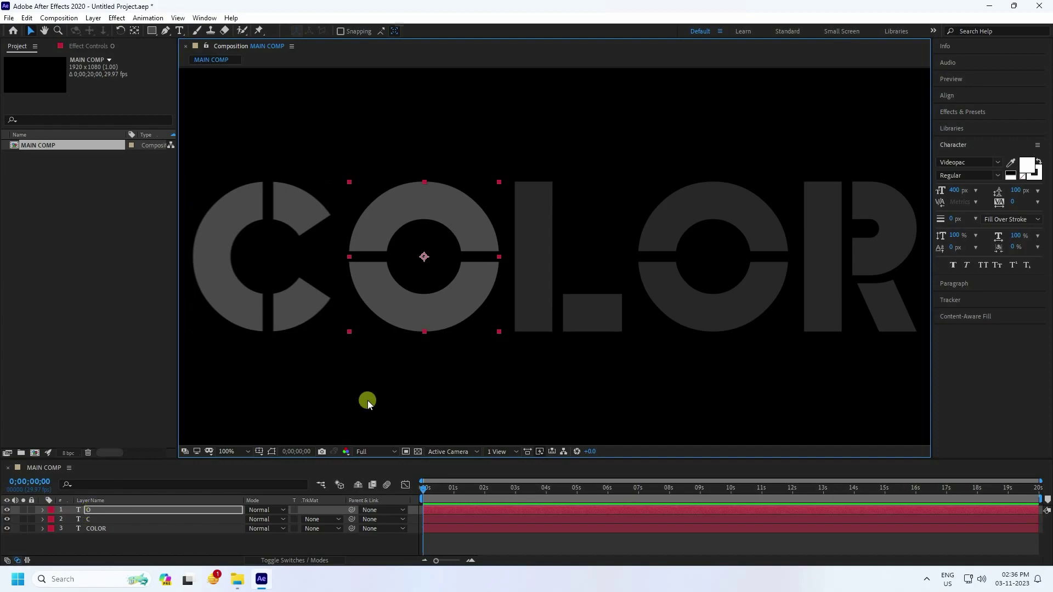
# Step: Duplicate the O layer, change the copy to L and align it over the L of the guide text
pyautogui.hotkey('ctrl', 'd')
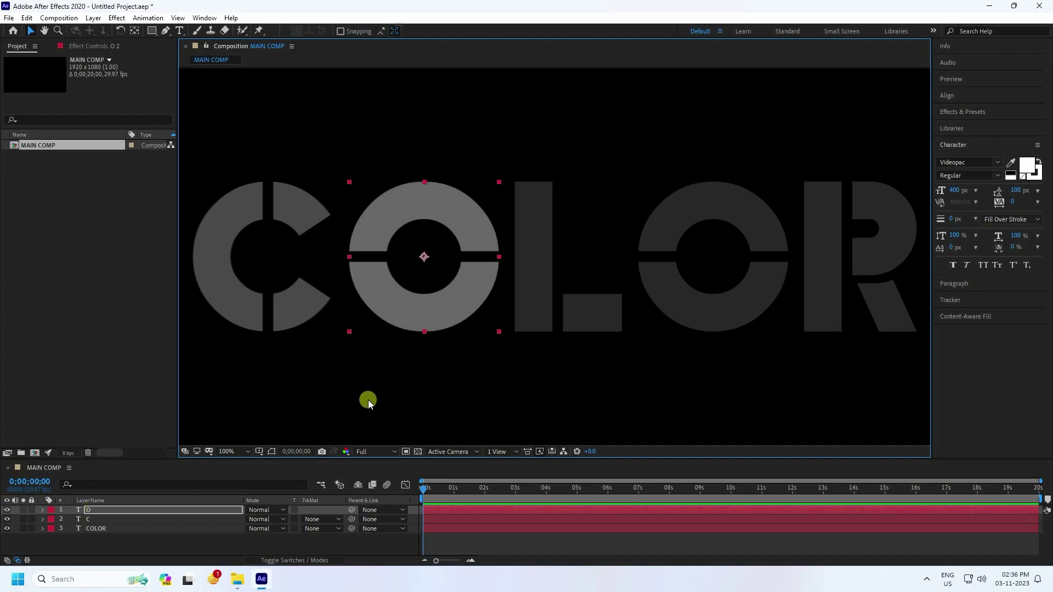
pyautogui.moveTo(483, 310); pyautogui.dragTo(593, 308)
pyautogui.click(180, 30)
pyautogui.click(570, 279)
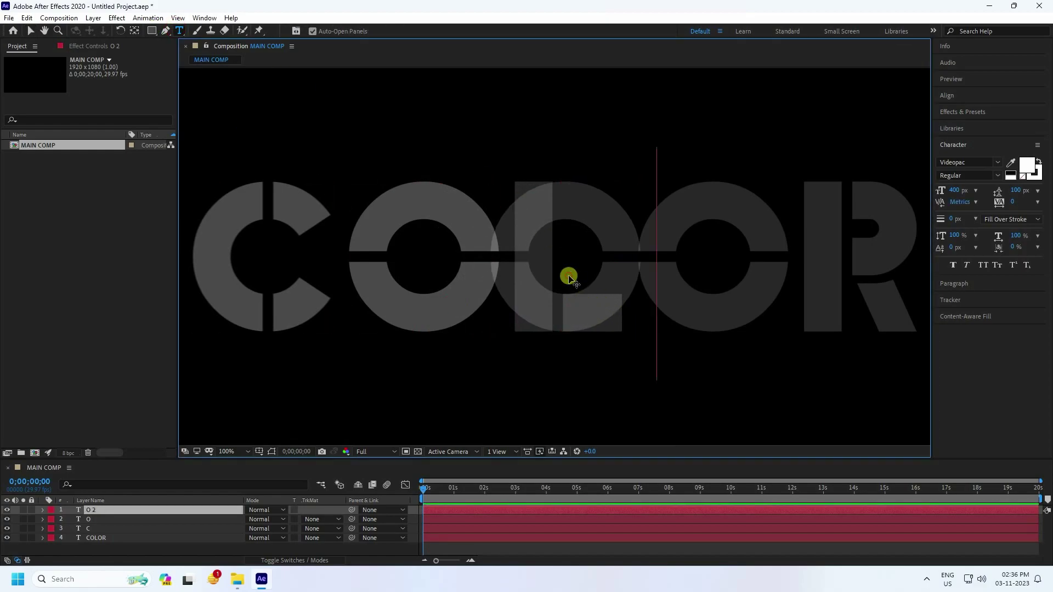
pyautogui.hotkey('ctrl', 'a')
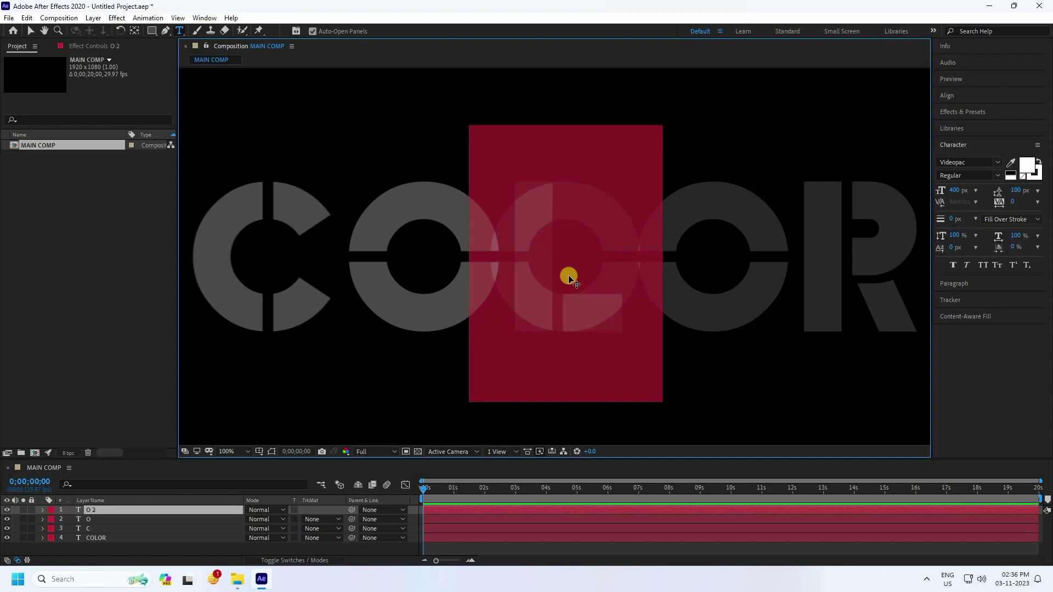
pyautogui.write('L')
pyautogui.click(32, 32)
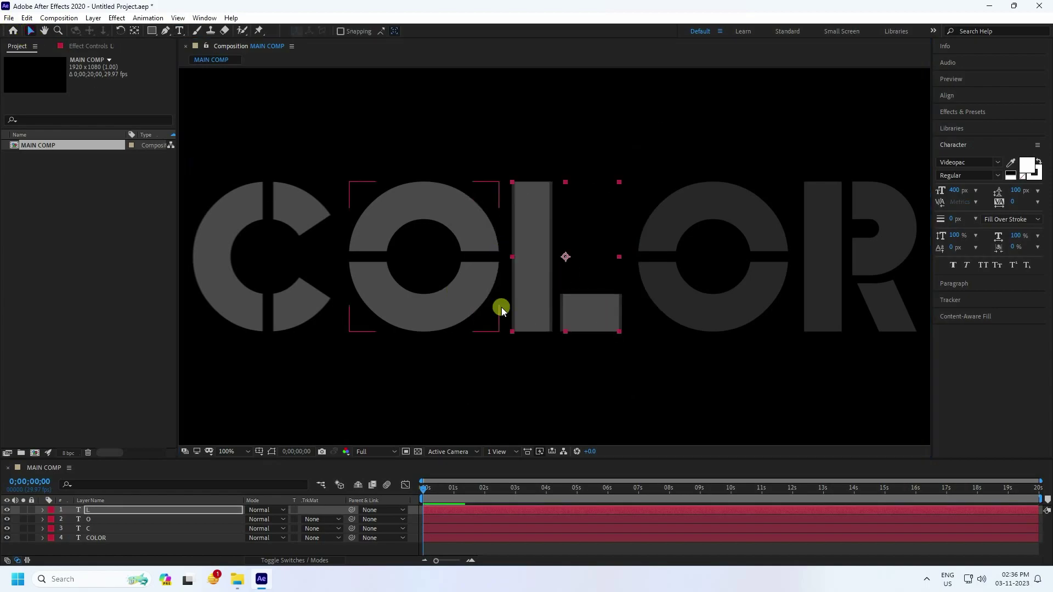
pyautogui.moveTo(536, 313); pyautogui.dragTo(536, 318)
# Step: Duplicate the O layer and place the copy over the second O of the guide text
pyautogui.click(395, 311)
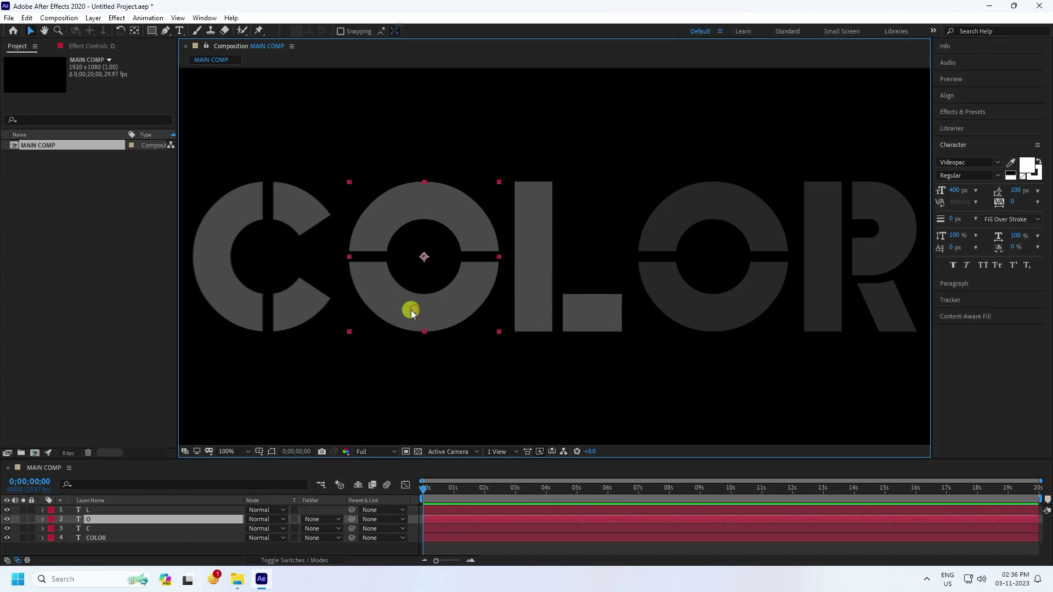
pyautogui.hotkey('ctrl', 'd')
pyautogui.moveTo(422, 308); pyautogui.dragTo(705, 310)
pyautogui.press('Return')
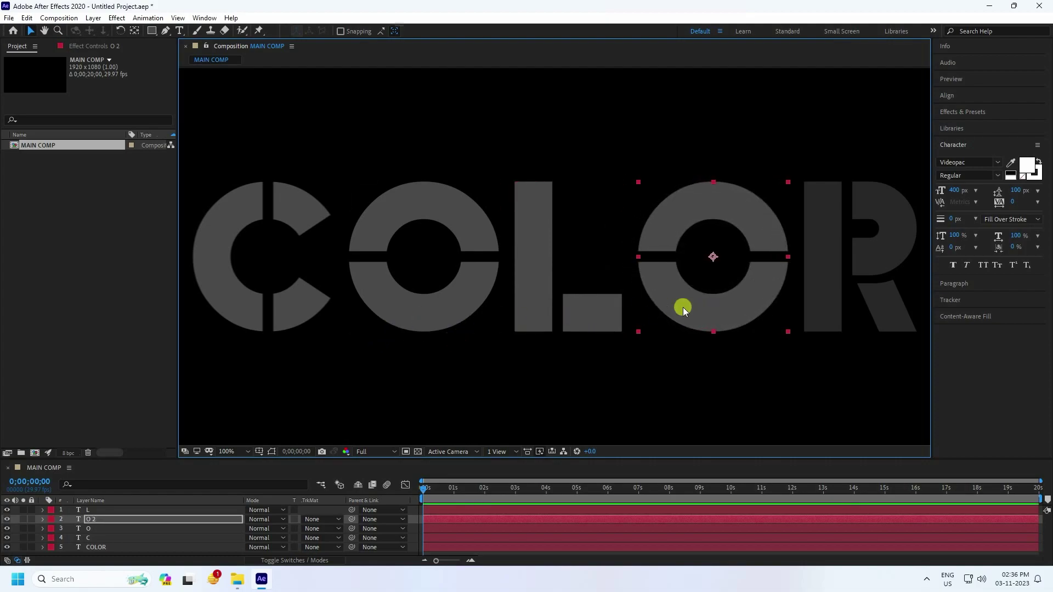
# Step: Duplicate the L layer, move the copy over the guide's last letter and change its text to R
pyautogui.click(98, 511)
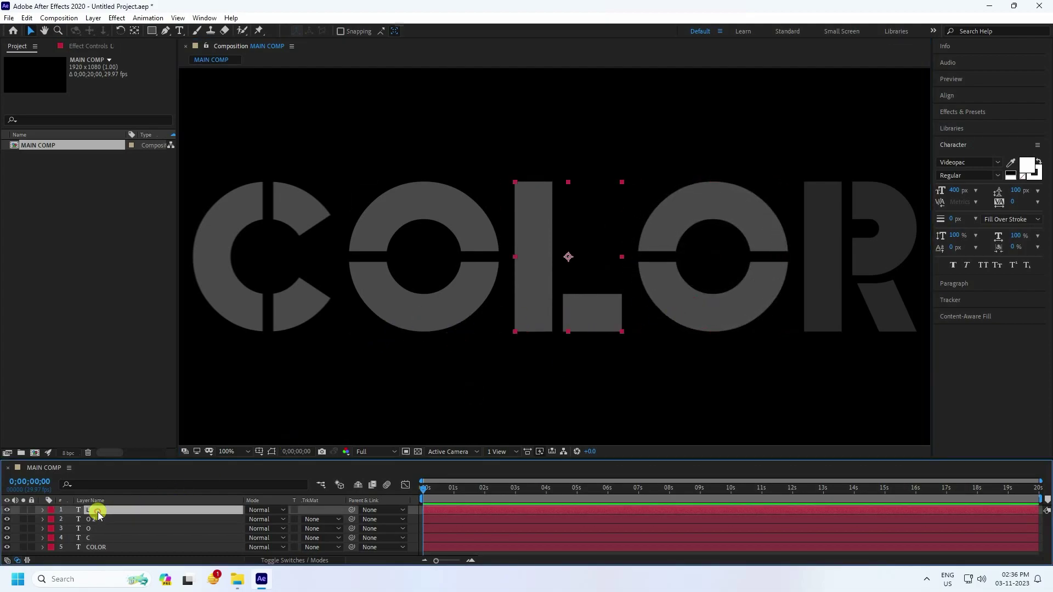
pyautogui.hotkey('ctrl', 'd')
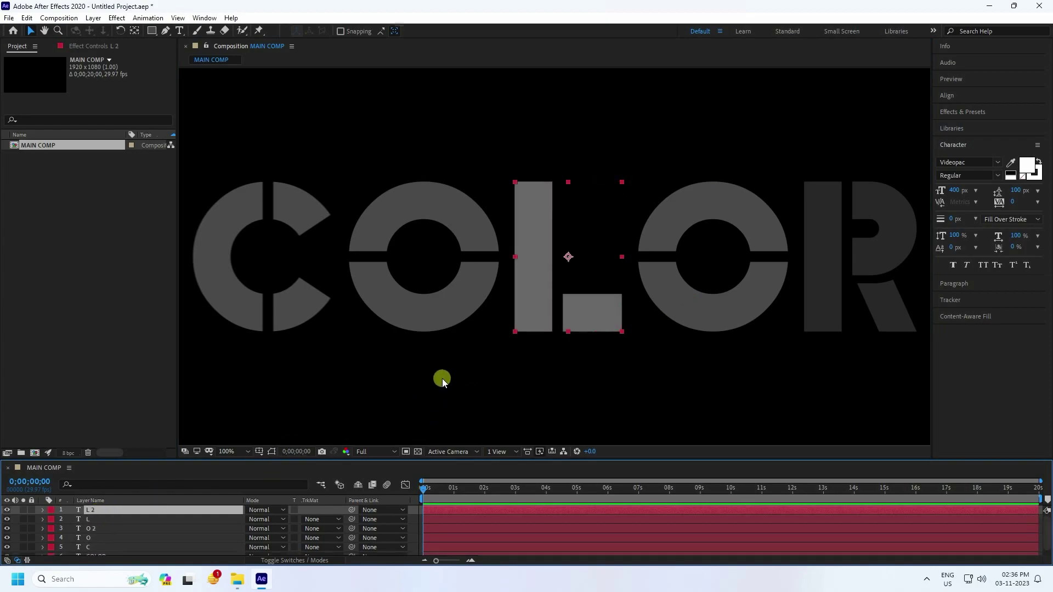
pyautogui.moveTo(541, 316); pyautogui.dragTo(831, 312)
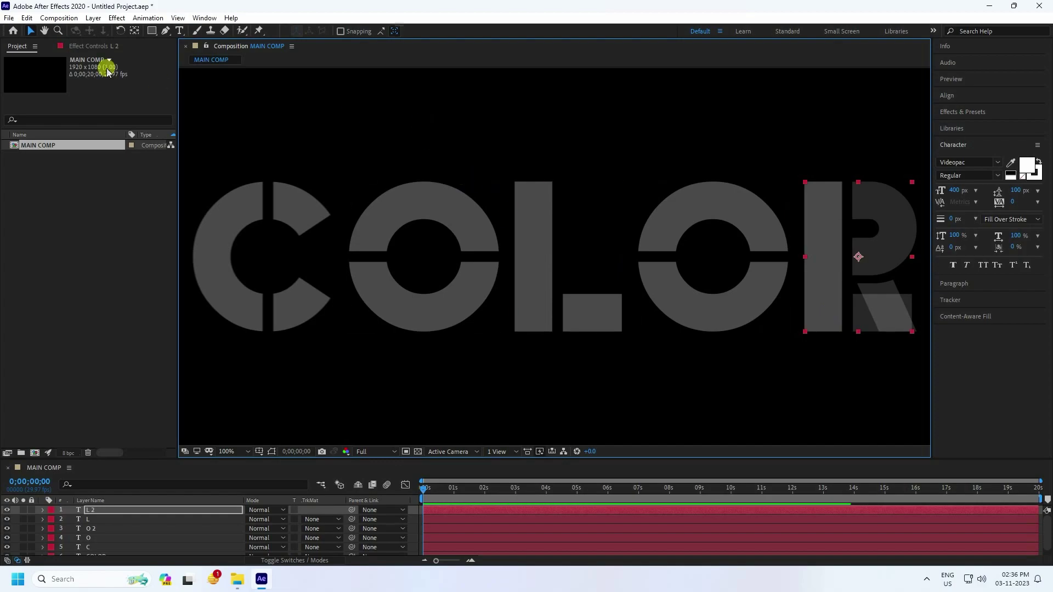
pyautogui.click(179, 30)
pyautogui.doubleClick(858, 288)
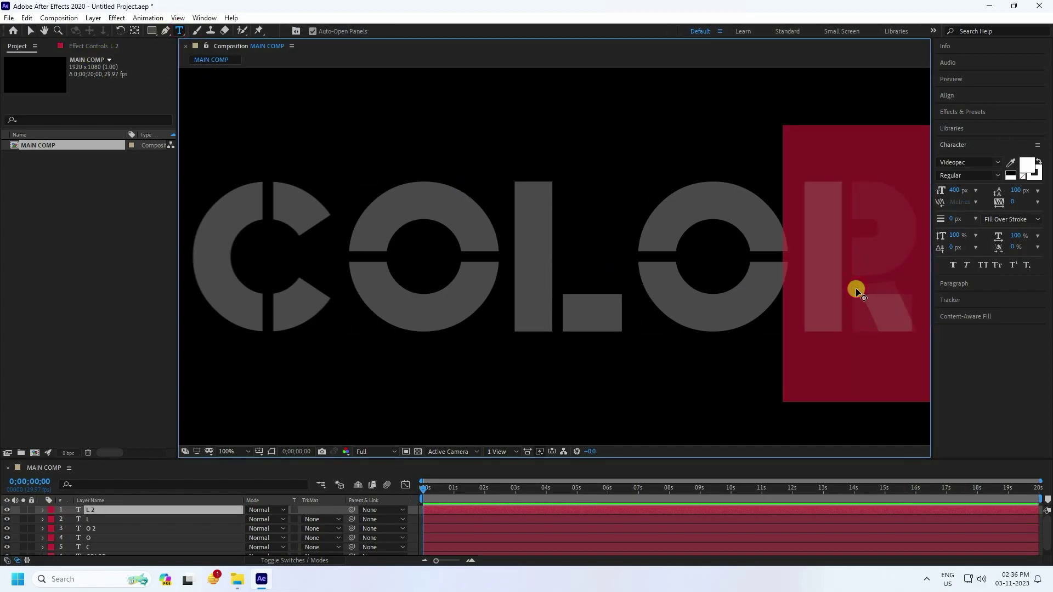
pyautogui.write('R')
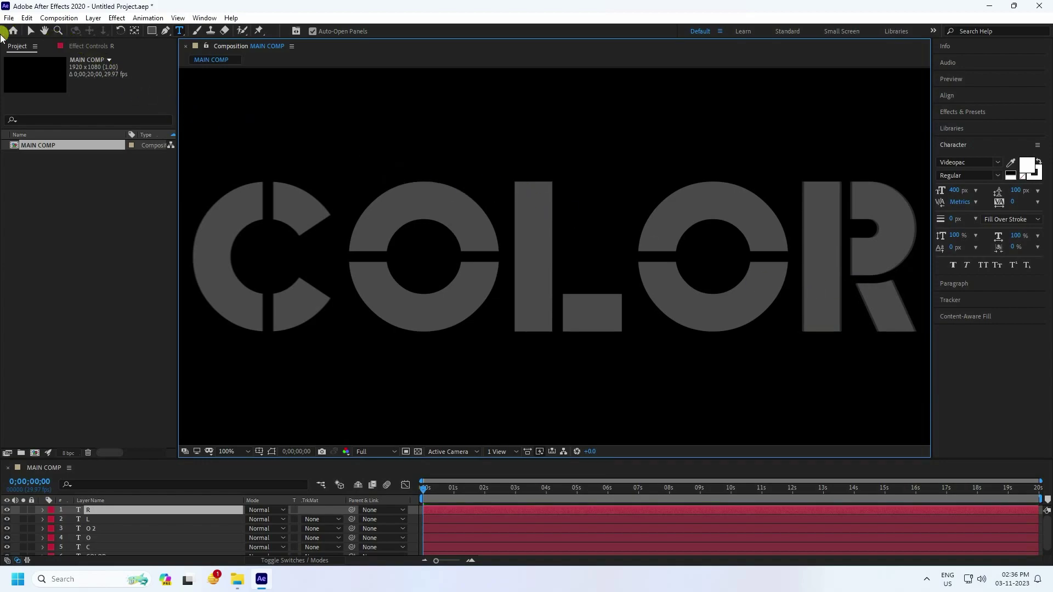
# Step: Fine-tune the horizontal position of the R layer so it lines up with the last letter of the guide text
pyautogui.click(29, 31)
pyautogui.click(891, 310)
pyautogui.click(830, 302)
pyautogui.press('Right')
pyautogui.press('Right')
pyautogui.press('Right')
pyautogui.press('Right')
pyautogui.press('Right')
pyautogui.press('Right')
pyautogui.press('Right')
pyautogui.press('Right')
pyautogui.moveTo(830, 303); pyautogui.dragTo(828, 303)
# Step: Delete the COLOR guide text layer, keeping only the five separate letter layers
pyautogui.scroll(-1, 137, 527)
pyautogui.click(94, 551)
pyautogui.press('Delete')
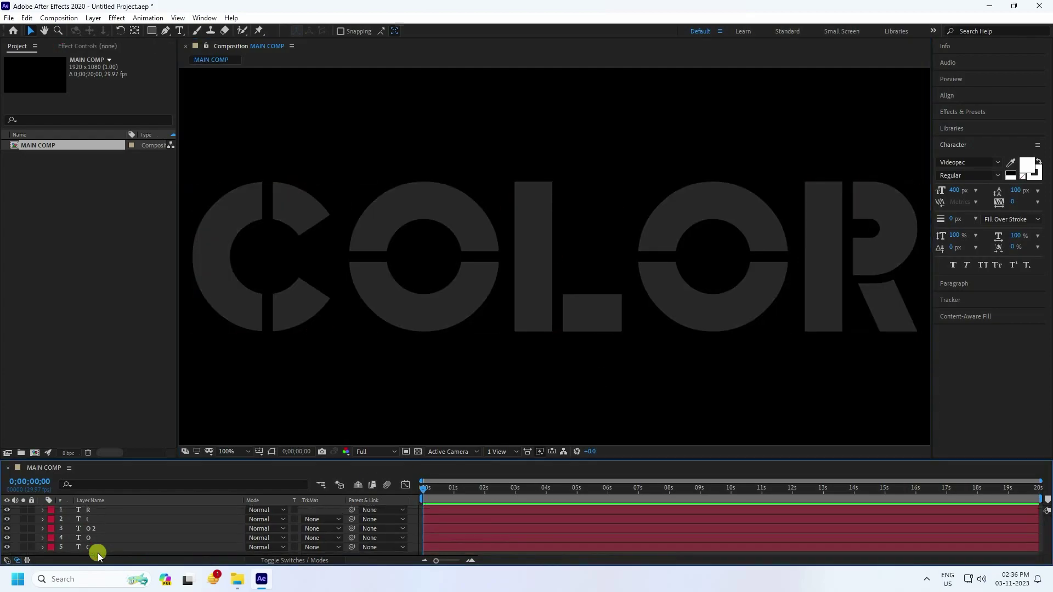
# Step: Set the Opacity of all five letter layers to 100% and collapse their properties
pyautogui.moveTo(125, 453); pyautogui.dragTo(125, 441)
pyautogui.click(102, 517)
pyautogui.moveTo(90, 544); pyautogui.dragTo(109, 494)
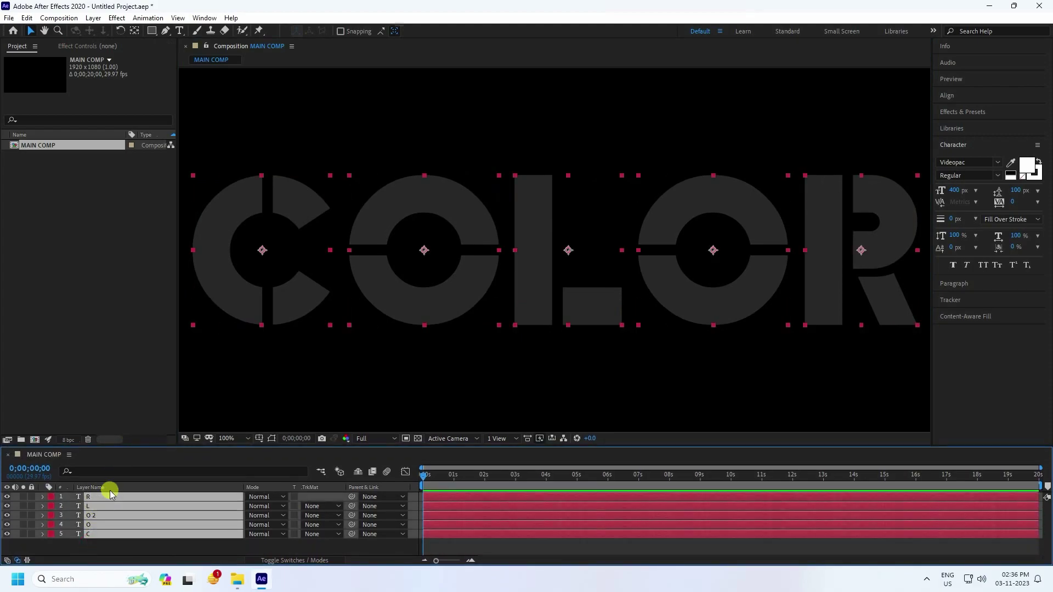
pyautogui.press('t')
pyautogui.moveTo(256, 506); pyautogui.dragTo(526, 505)
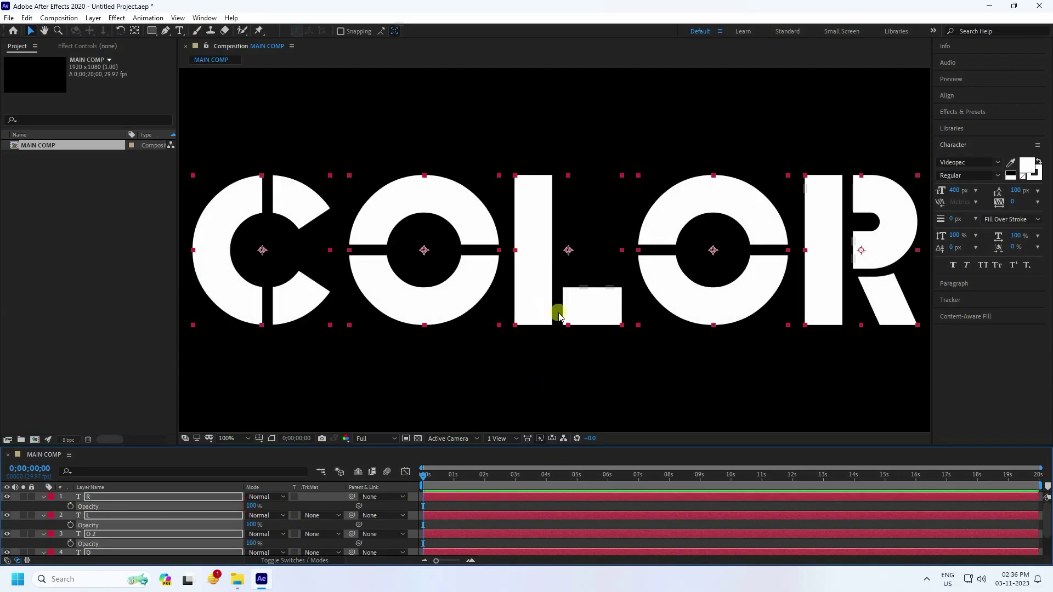
pyautogui.scroll(-2, 518, 321)
pyautogui.scroll(2, 518, 321)
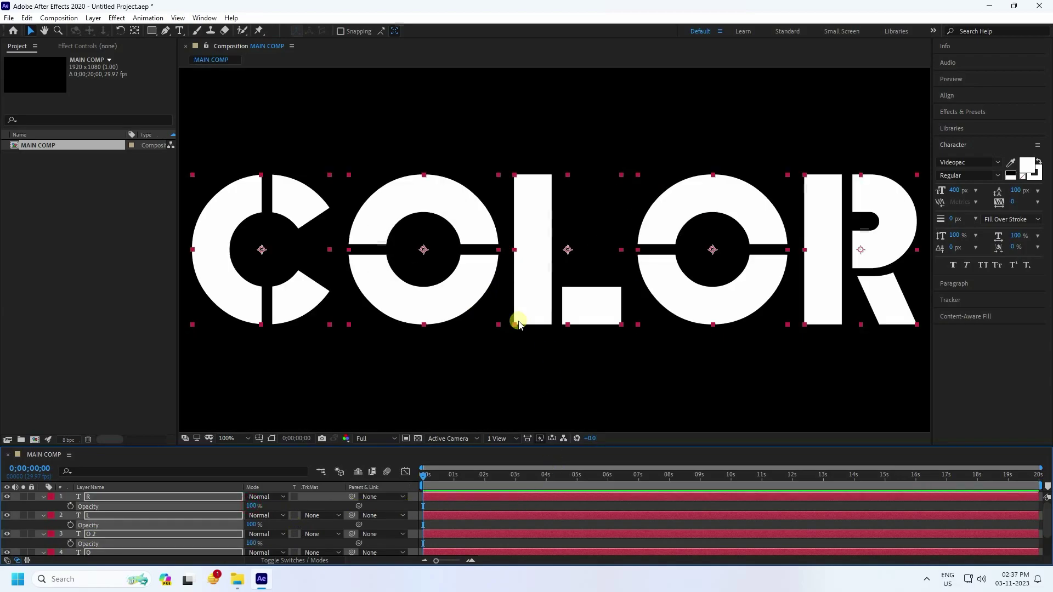
pyautogui.click(44, 497)
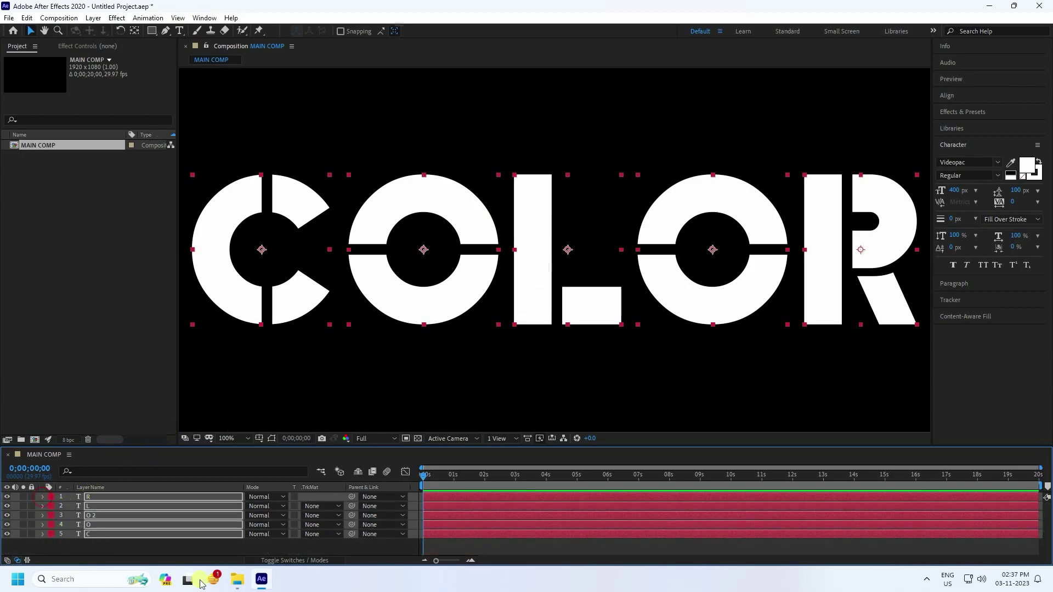
# Step: Add Position keyframes to all five letter layers at 0 seconds and at 2 seconds
pyautogui.press('p')
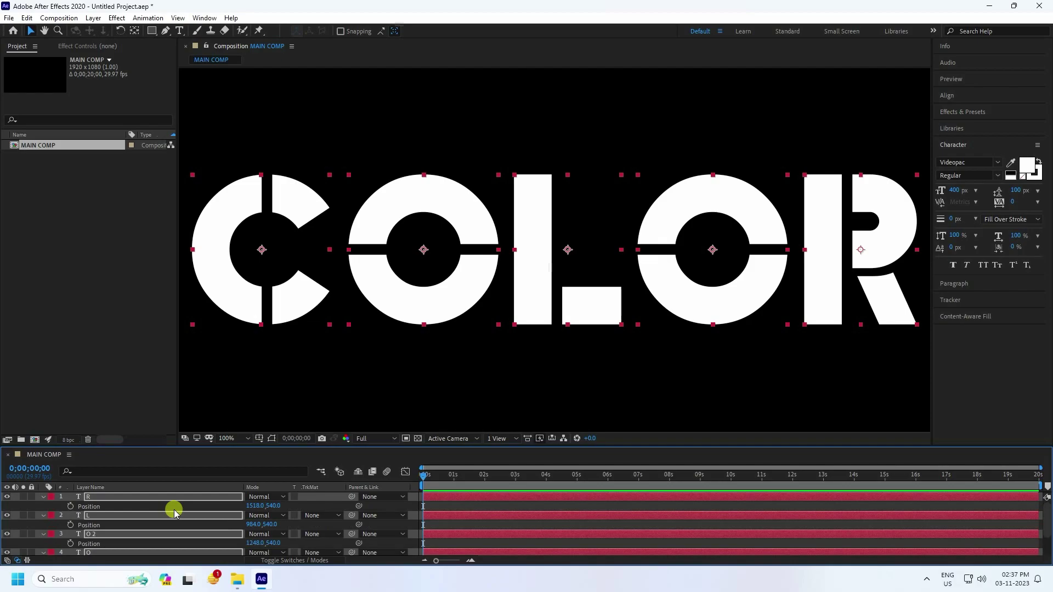
pyautogui.click(70, 506)
pyautogui.press(',')
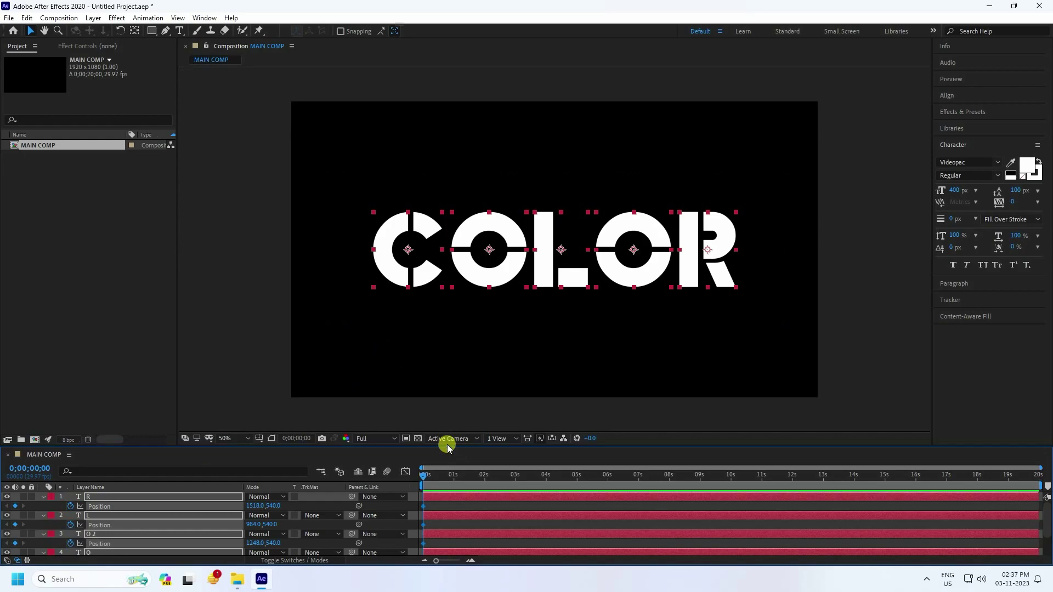
pyautogui.moveTo(447, 445); pyautogui.dragTo(456, 404)
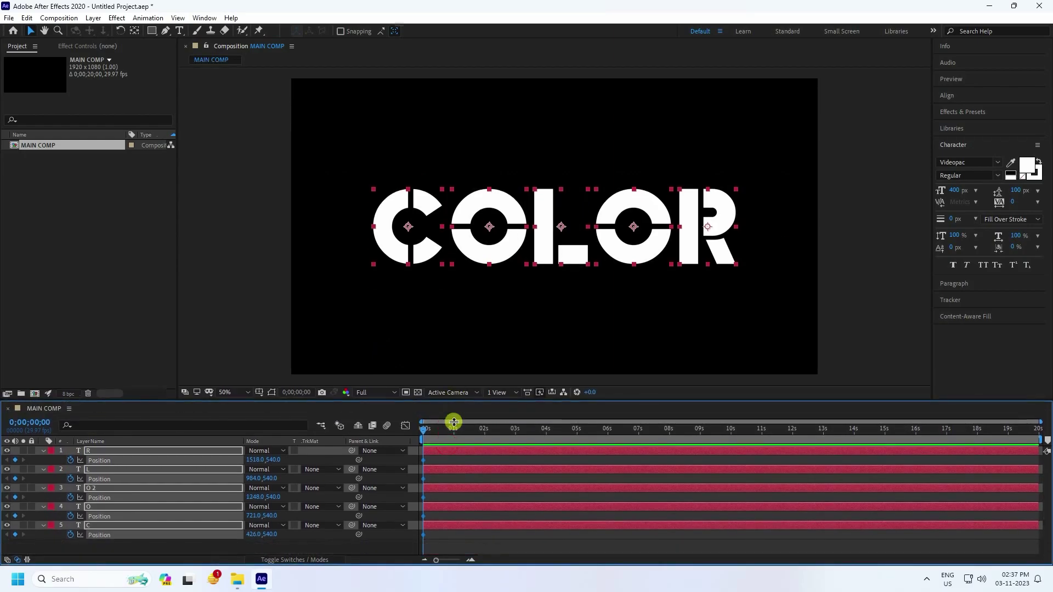
pyautogui.click(485, 431)
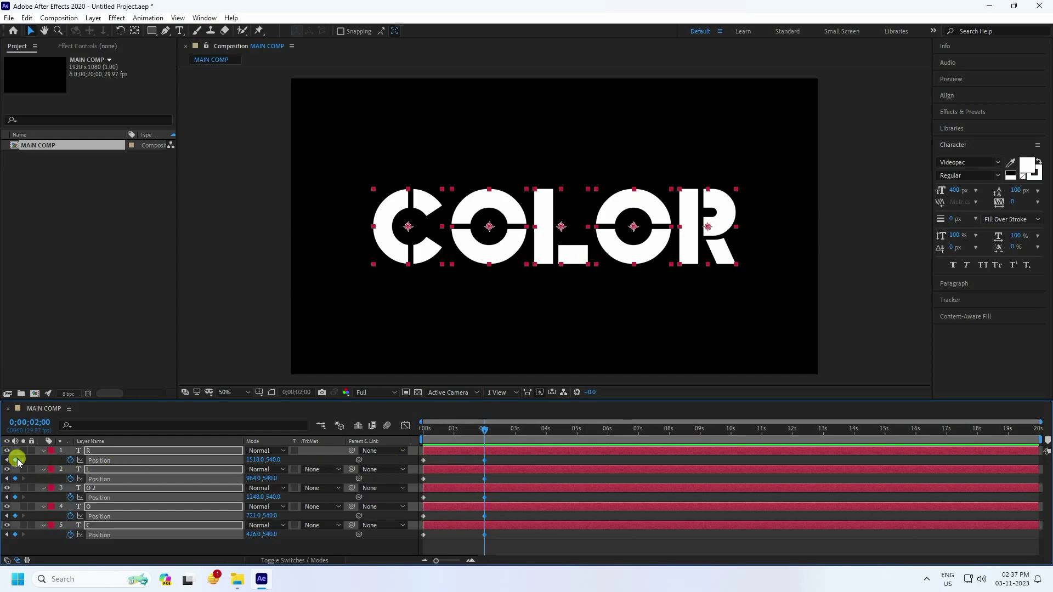
# Step: At 1 second, set the vertical Position of all five letters to 250 and preview the up-and-down motion
pyautogui.moveTo(457, 430); pyautogui.dragTo(455, 430)
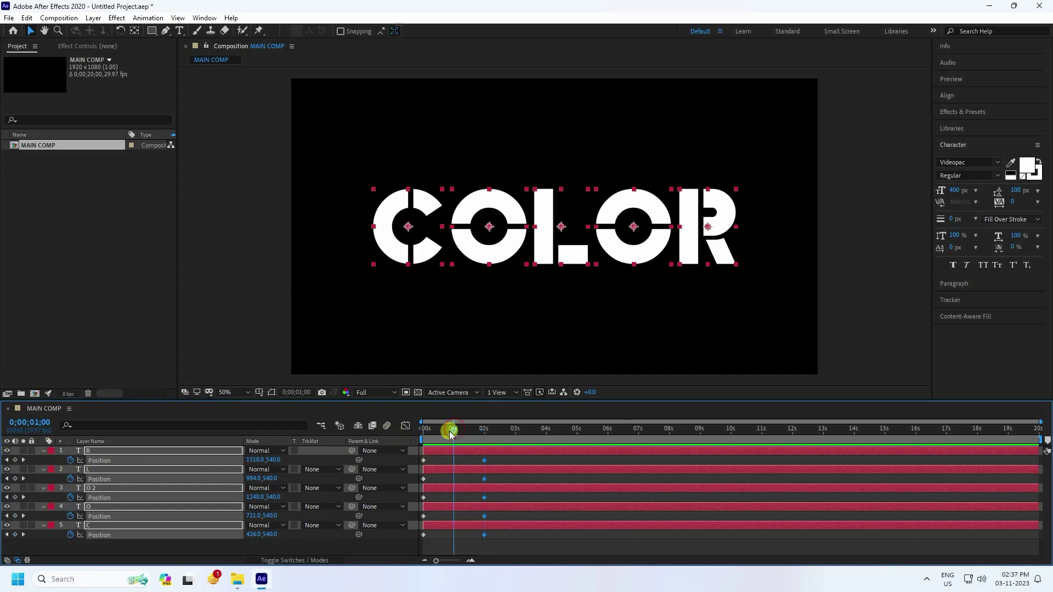
pyautogui.moveTo(277, 460)
pyautogui.mouseDown()
pyautogui.moveTo(333, 458)
pyautogui.moveTo(110, 465)
pyautogui.moveTo(301, 463)
pyautogui.moveTo(278, 460)
pyautogui.mouseUp()
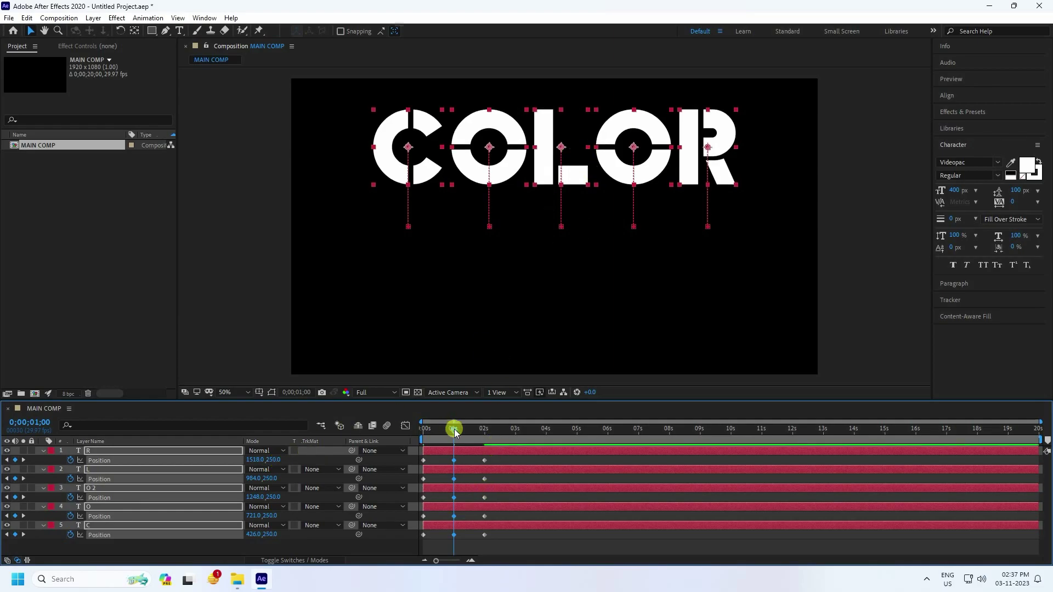
pyautogui.press('space')
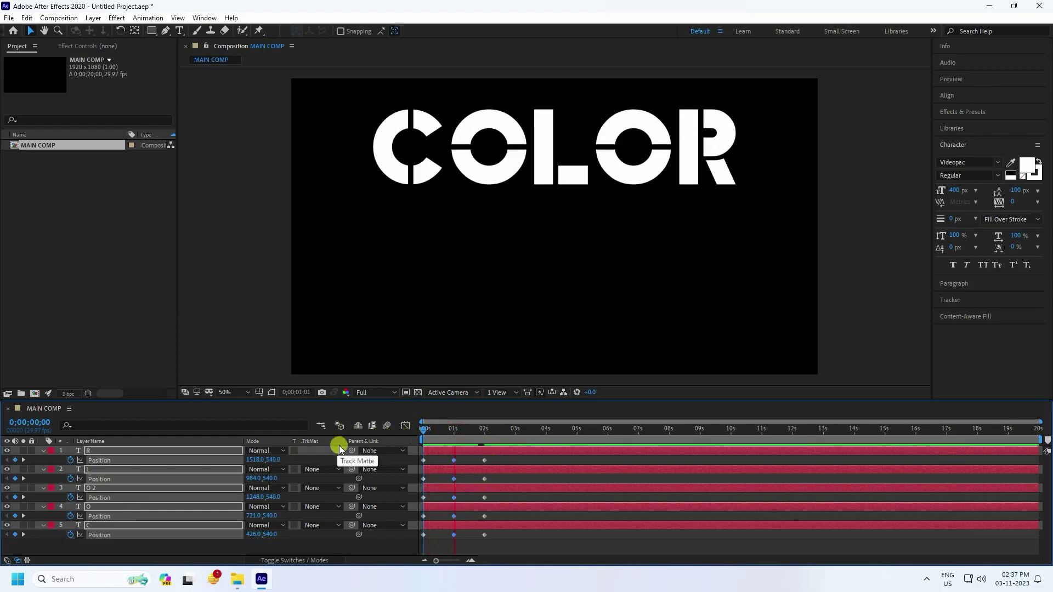
pyautogui.press('space')
# Step: Apply Easy Ease to all the letters' Position keyframes and adjust their speed curves in the Graph Editor, checking with a preview
pyautogui.moveTo(507, 551); pyautogui.dragTo(411, 456)
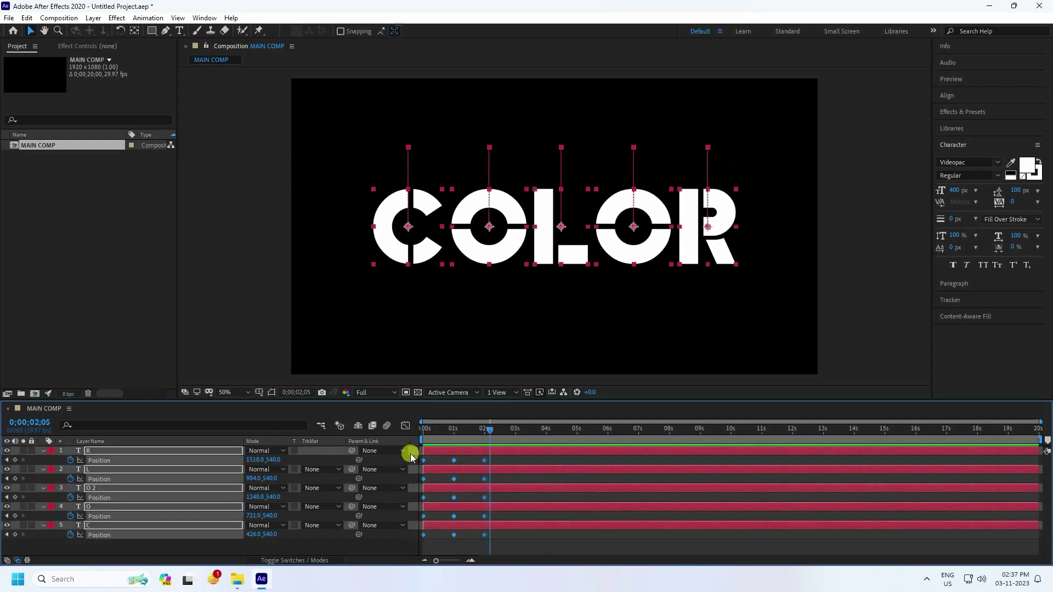
pyautogui.press('F9')
pyautogui.click(404, 426)
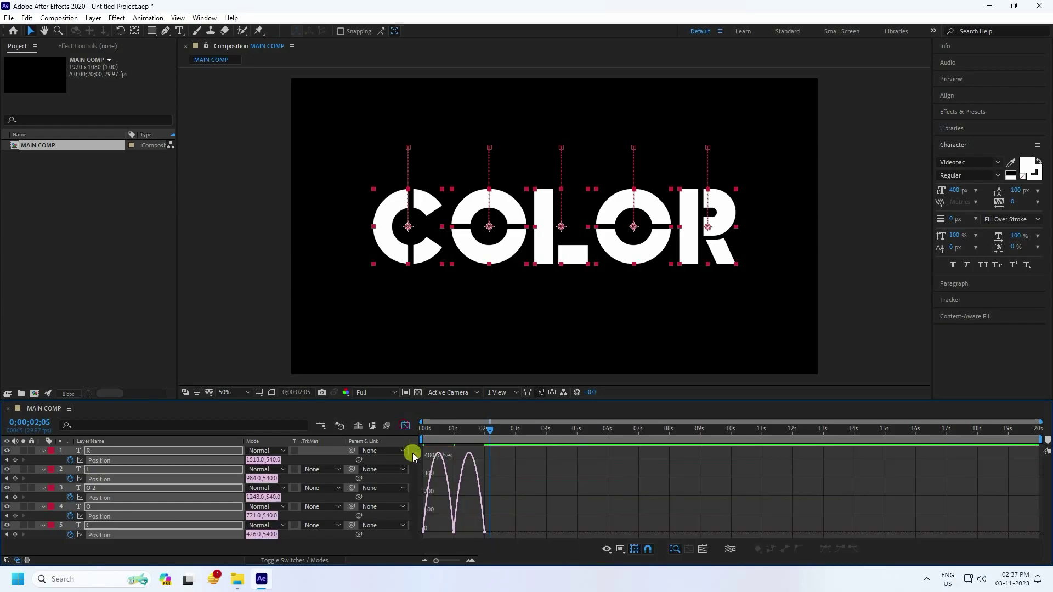
pyautogui.moveTo(437, 560); pyautogui.dragTo(453, 561)
pyautogui.moveTo(668, 502); pyautogui.dragTo(488, 531)
pyautogui.click(404, 426)
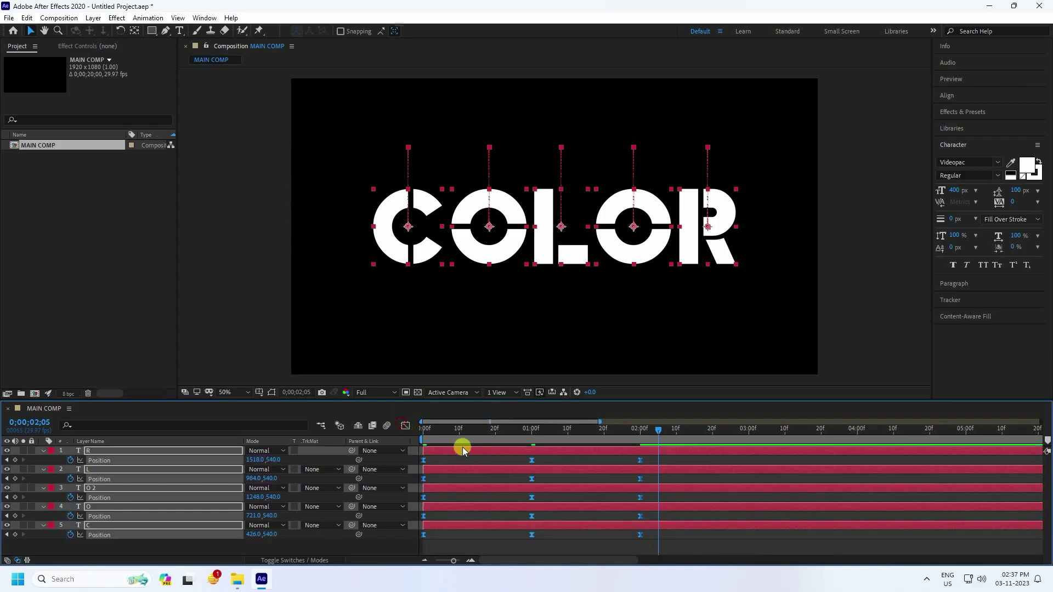
pyautogui.press('Home')
pyautogui.press('space')
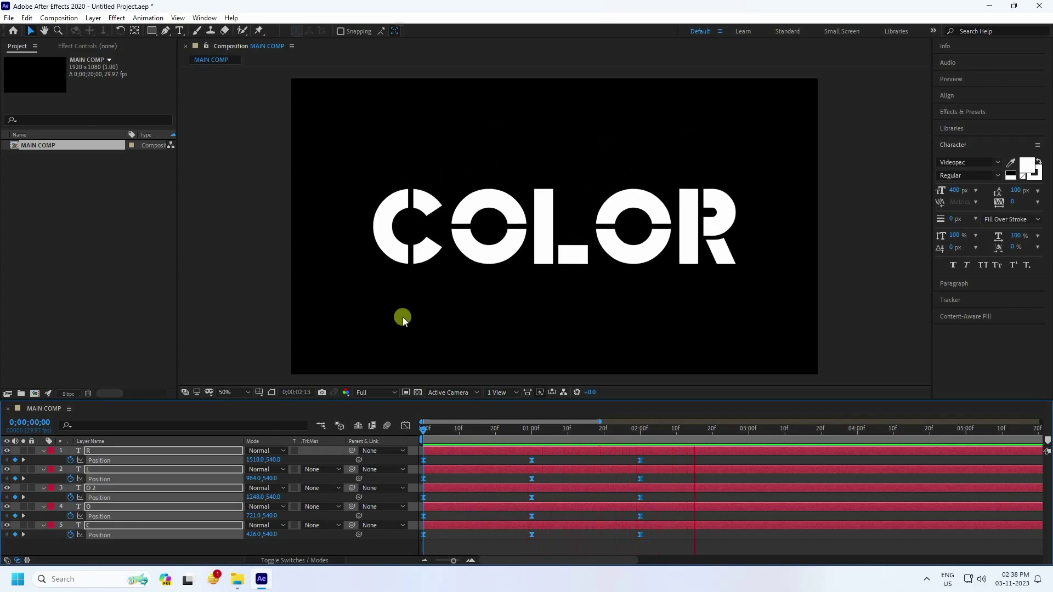
pyautogui.press('space')
pyautogui.moveTo(454, 430); pyautogui.dragTo(422, 429)
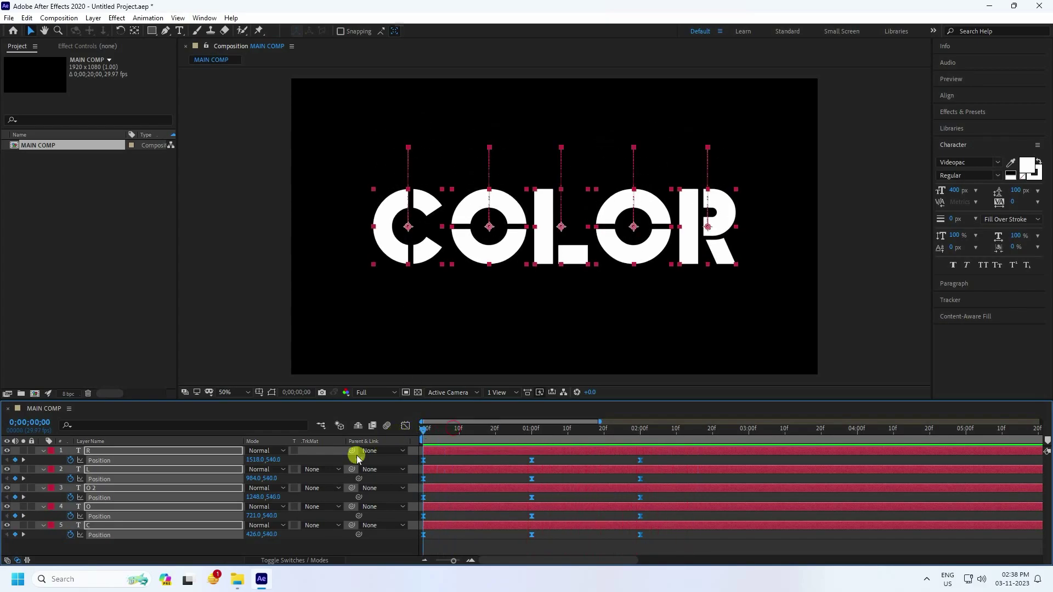
# Step: Add a loopOut() expression to the C layer's Position, preview the loop and return to the start of the timeline
pyautogui.click(95, 549)
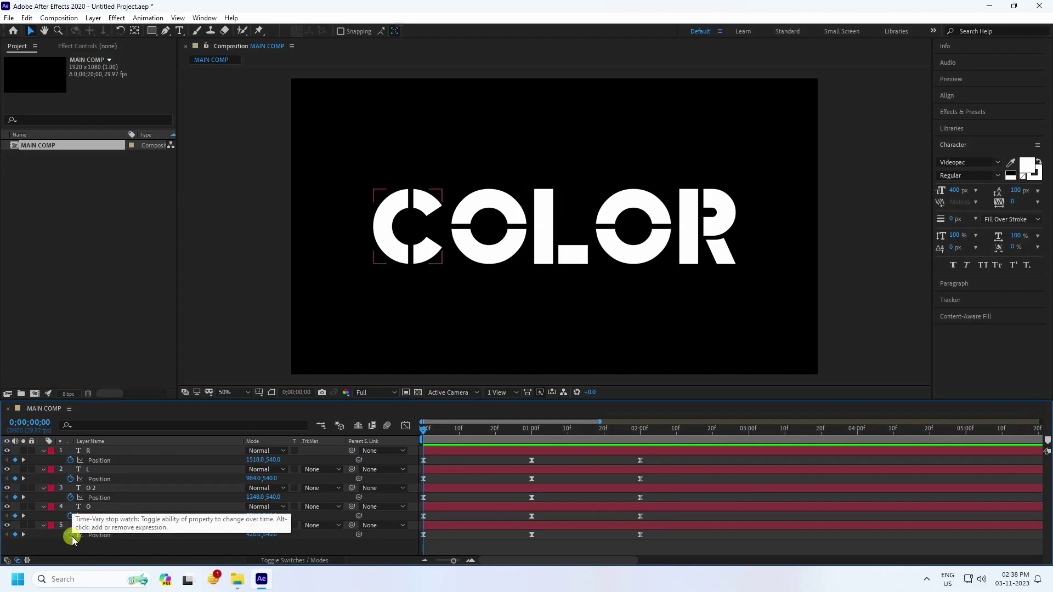
pyautogui.keyDown('alt'); pyautogui.click(71, 536); pyautogui.keyUp('alt')
pyautogui.write('loop')
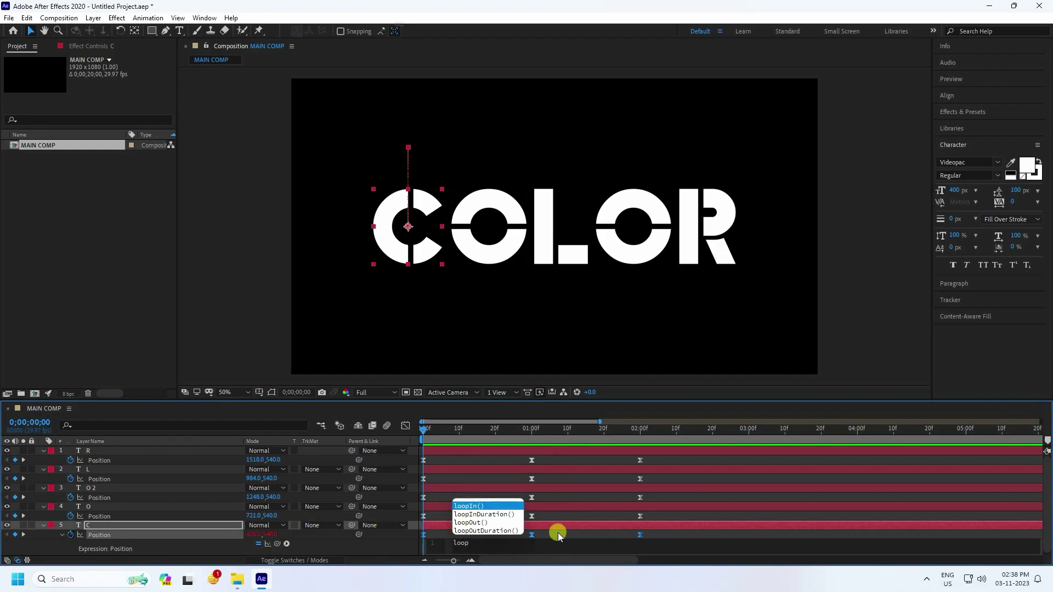
pyautogui.click(477, 524)
pyautogui.click(477, 525)
pyautogui.press('space')
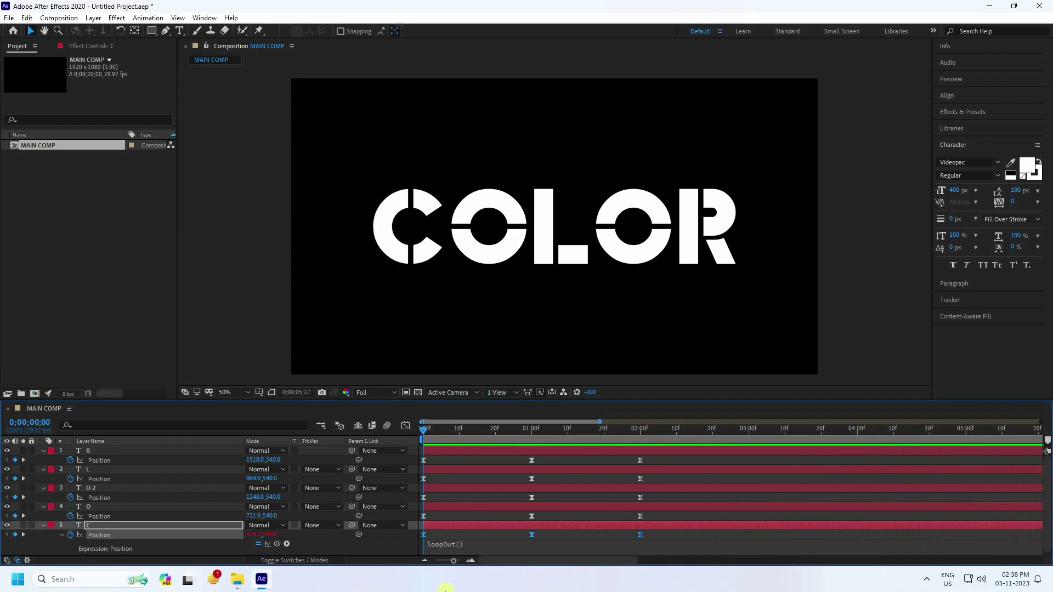
pyautogui.press('space')
pyautogui.moveTo(448, 565); pyautogui.dragTo(382, 565)
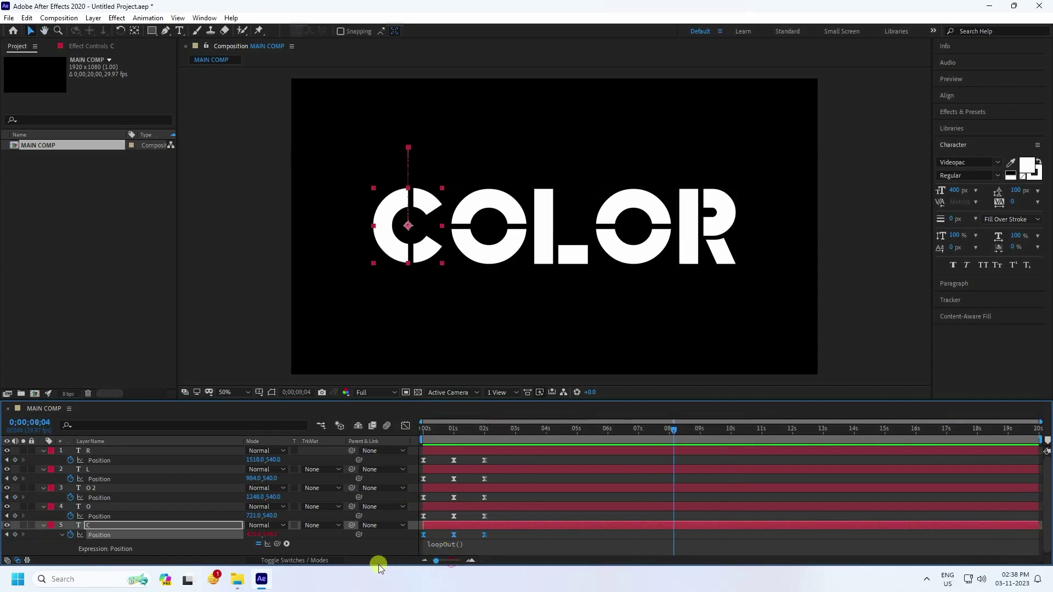
pyautogui.moveTo(446, 437); pyautogui.dragTo(383, 432)
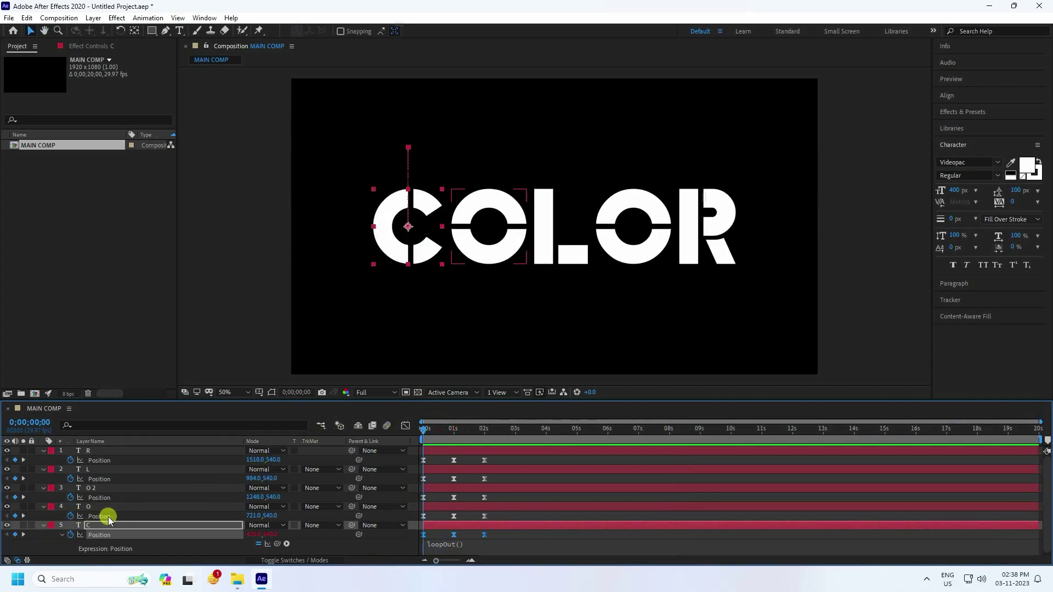
# Step: Add a loopOut() expression to the Position of the first O layer
pyautogui.keyDown('alt'); pyautogui.click(69, 516); pyautogui.keyUp('alt')
pyautogui.write('loo')
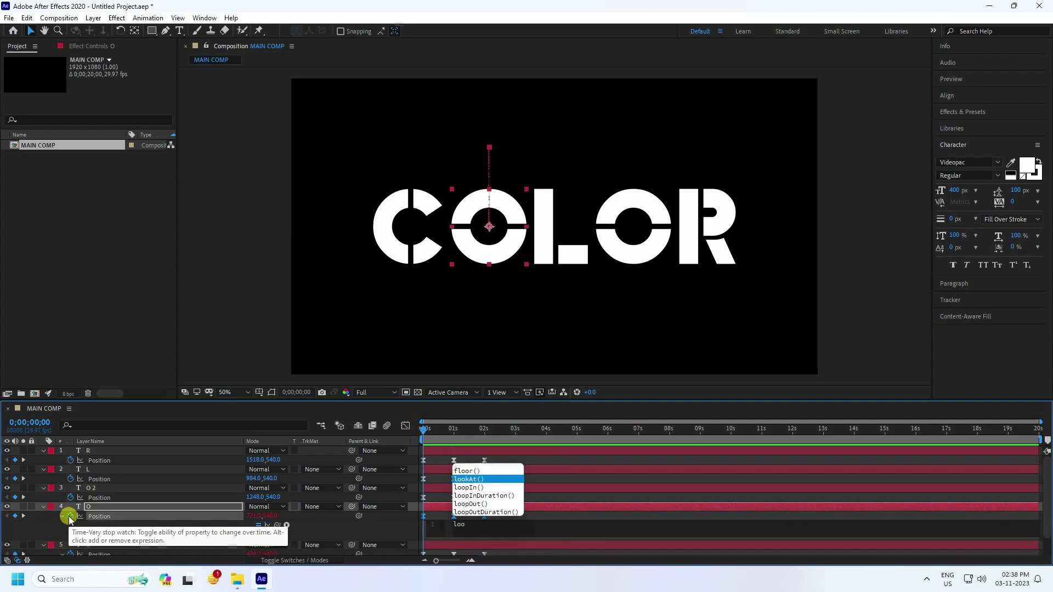
pyautogui.press('Down')
pyautogui.press('Down')
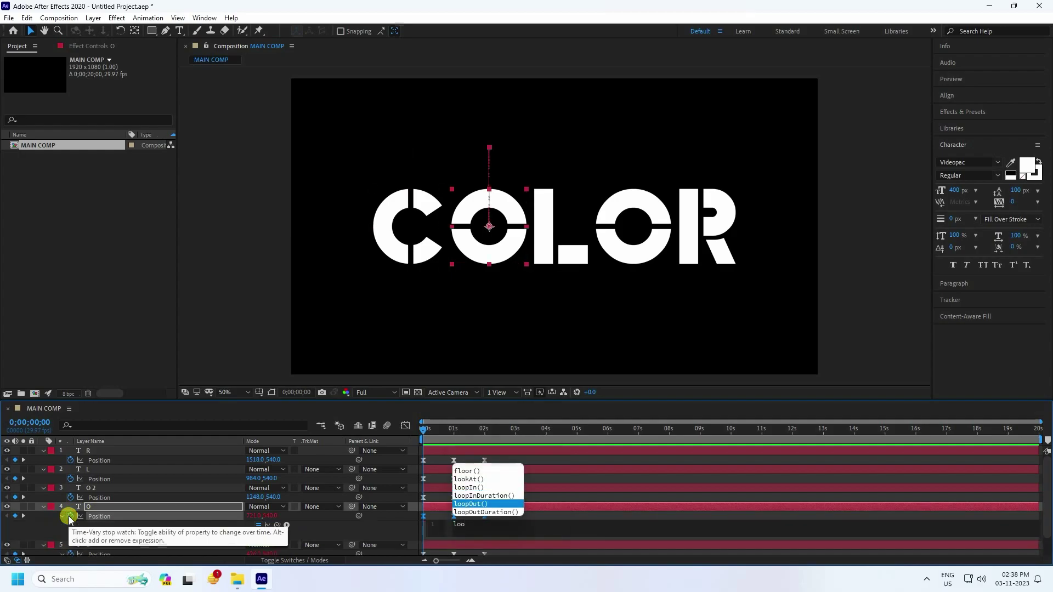
pyautogui.press('Return')
pyautogui.press('KP_Enter')
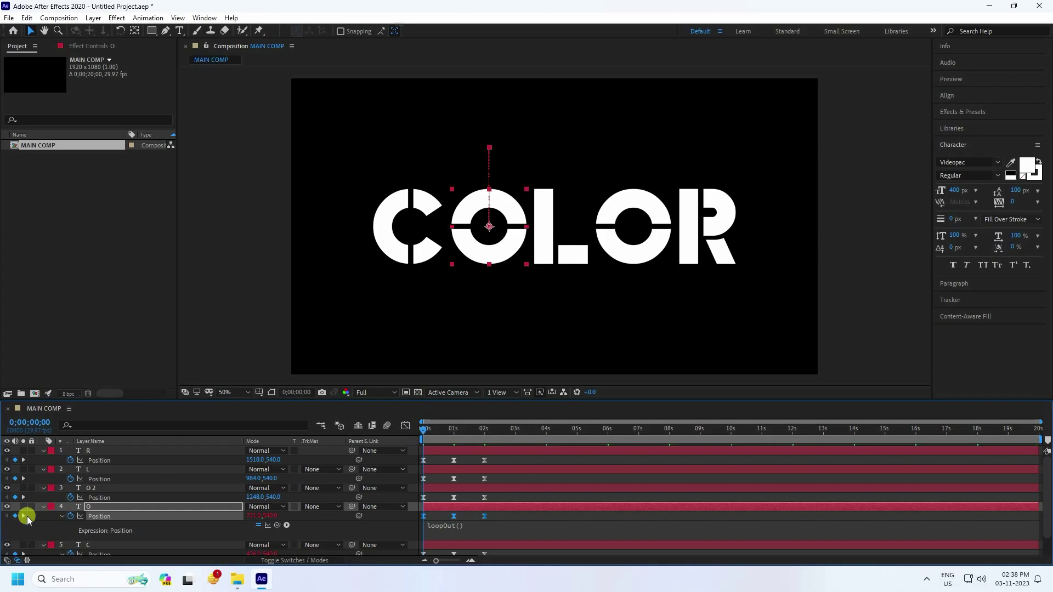
# Step: Add a loopOut() expression to the Position of the O 2 layer
pyautogui.keyDown('alt'); pyautogui.click(70, 498); pyautogui.keyUp('alt')
pyautogui.write('loo')
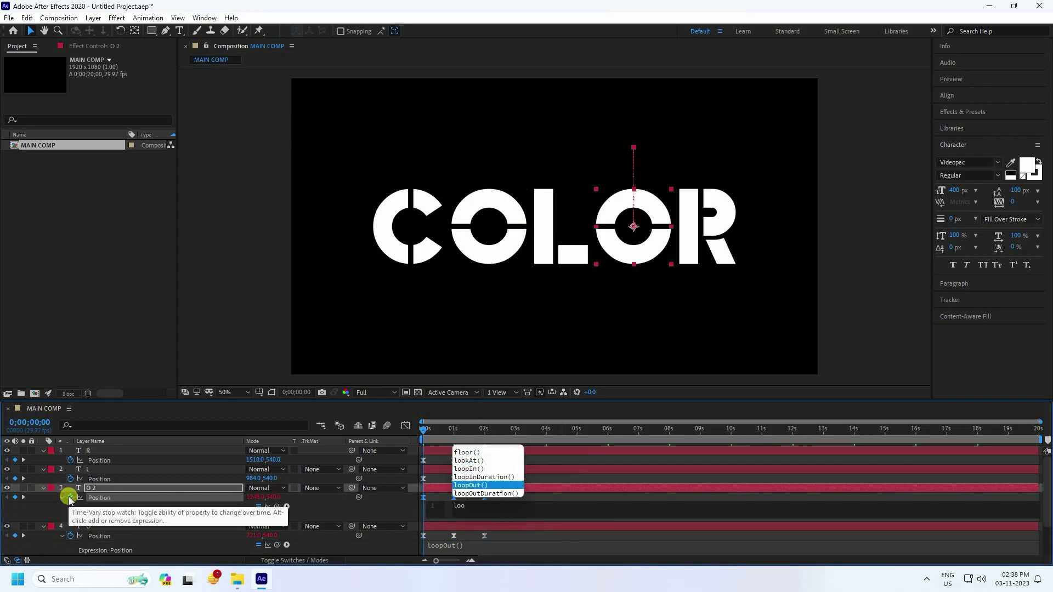
pyautogui.press('Return')
pyautogui.press('KP_Enter')
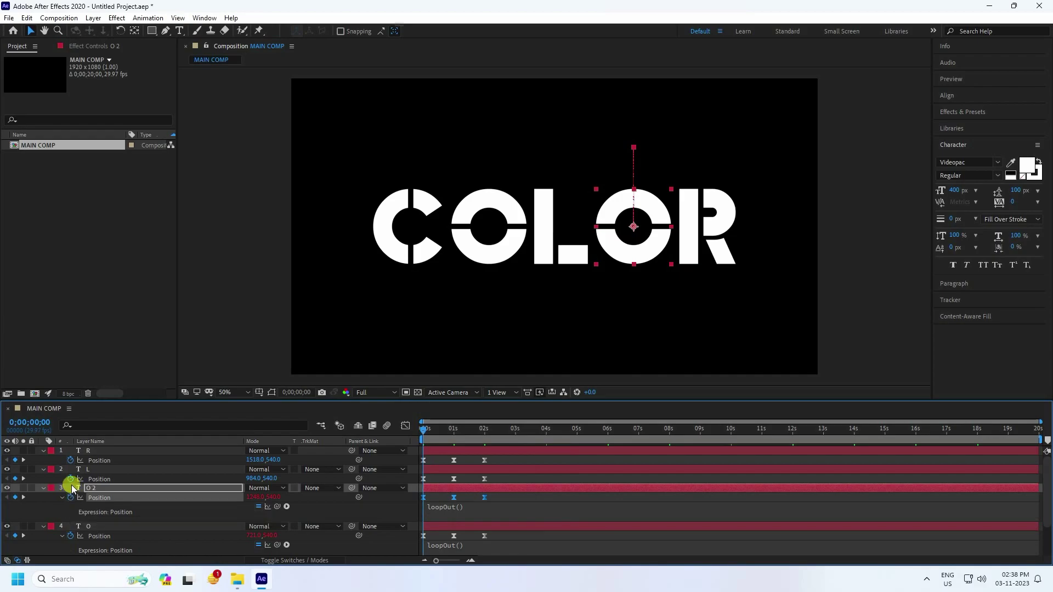
# Step: Add a loopOut() expression to the Position of the L layer
pyautogui.keyDown('alt'); pyautogui.click(71, 479); pyautogui.keyUp('alt')
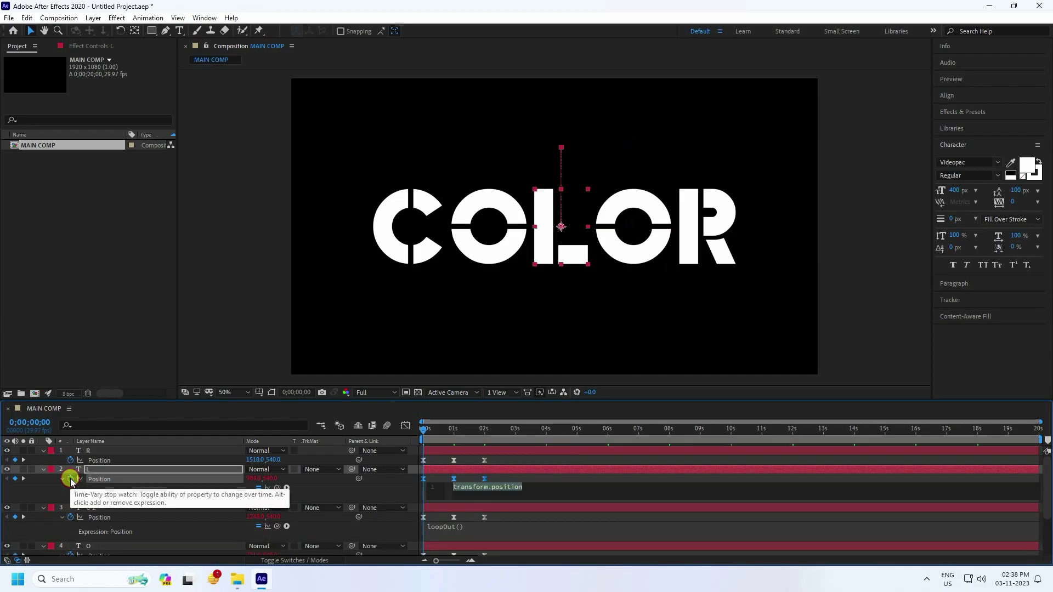
pyautogui.write('loop')
pyautogui.press('Down')
pyautogui.press('Down')
pyautogui.press('Return')
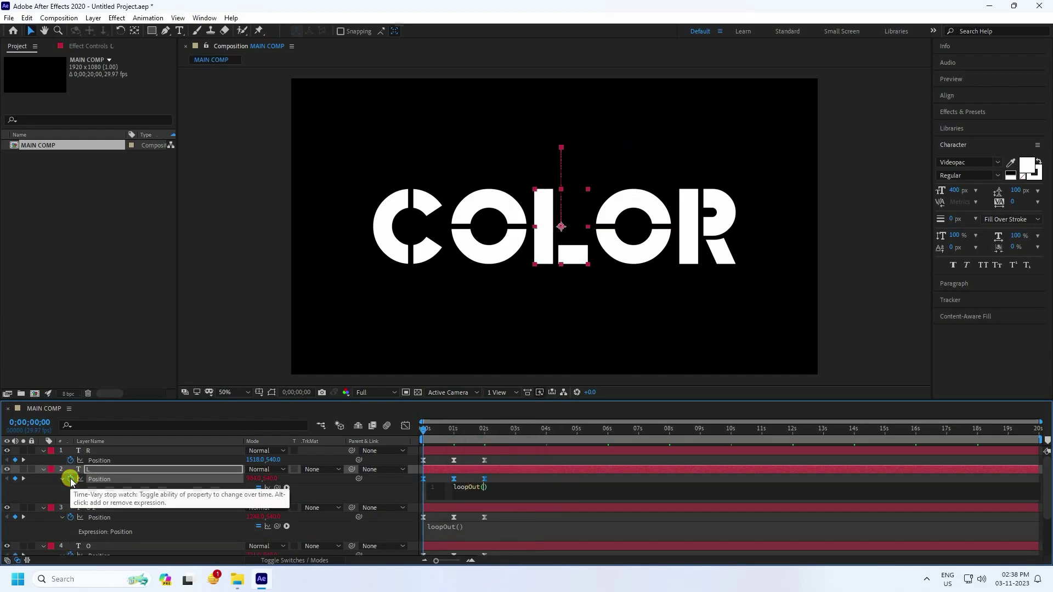
pyautogui.press('KP_Enter')
# Step: Add a loopOut() expression to the R layer's Position, preview all the looping letters and collapse the R layer
pyautogui.keyDown('alt'); pyautogui.click(71, 460); pyautogui.keyUp('alt')
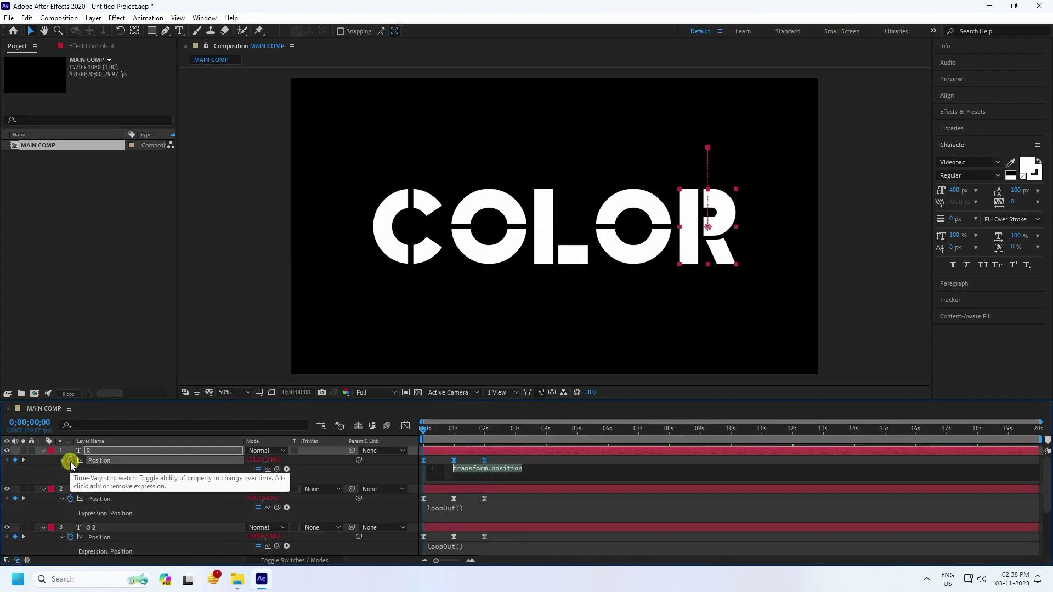
pyautogui.write('loop')
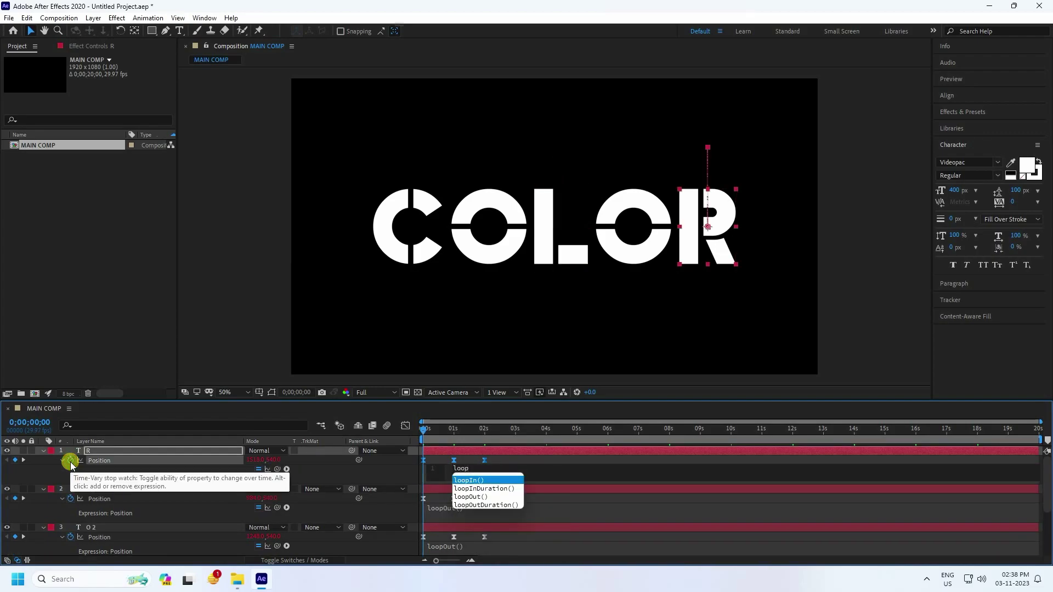
pyautogui.press('Return')
pyautogui.press('KP_Enter')
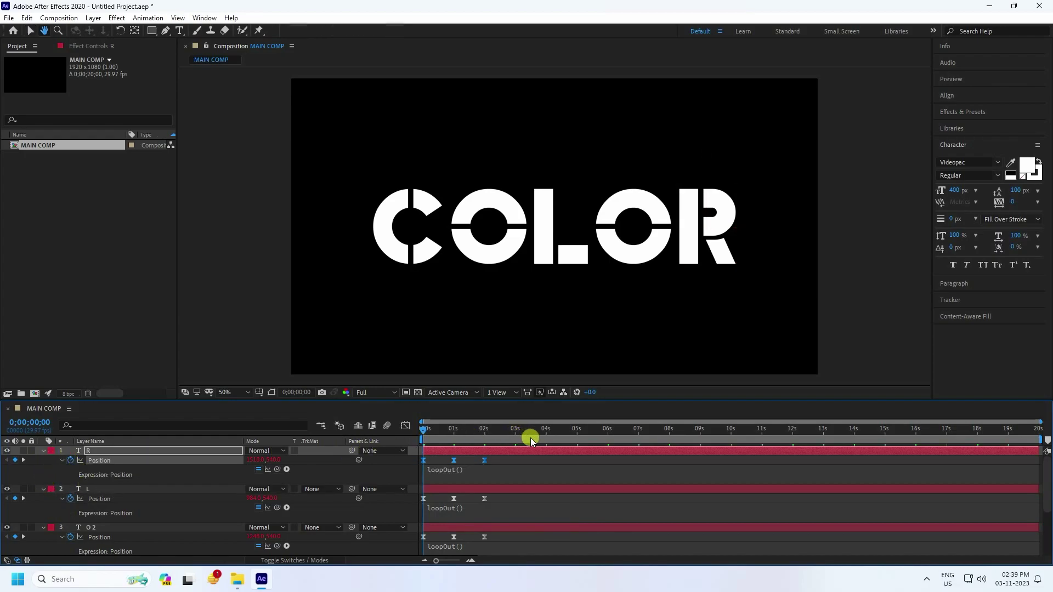
pyautogui.press('space')
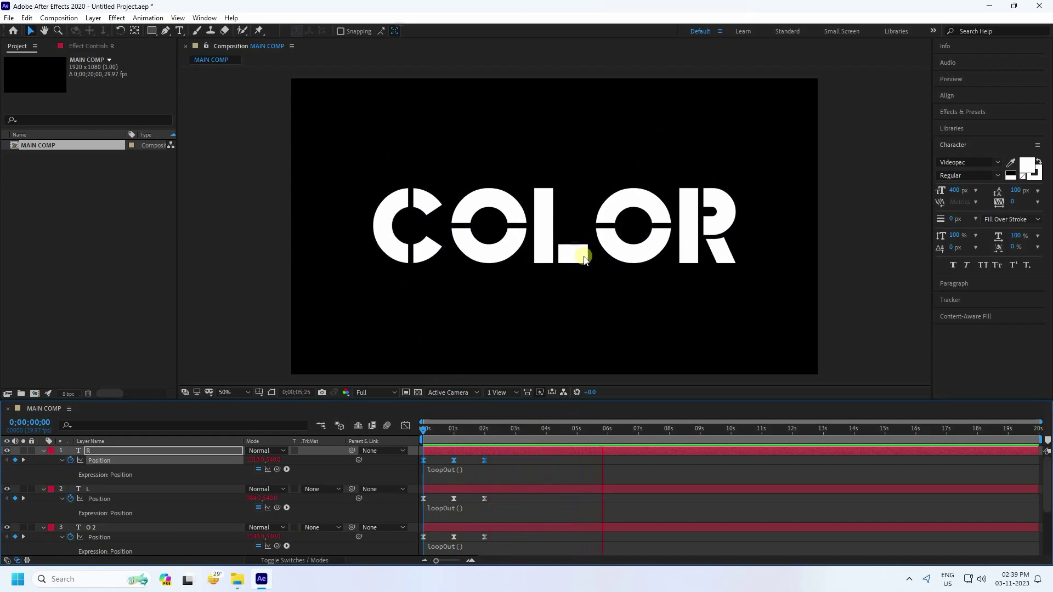
pyautogui.press('space')
pyautogui.click(42, 450)
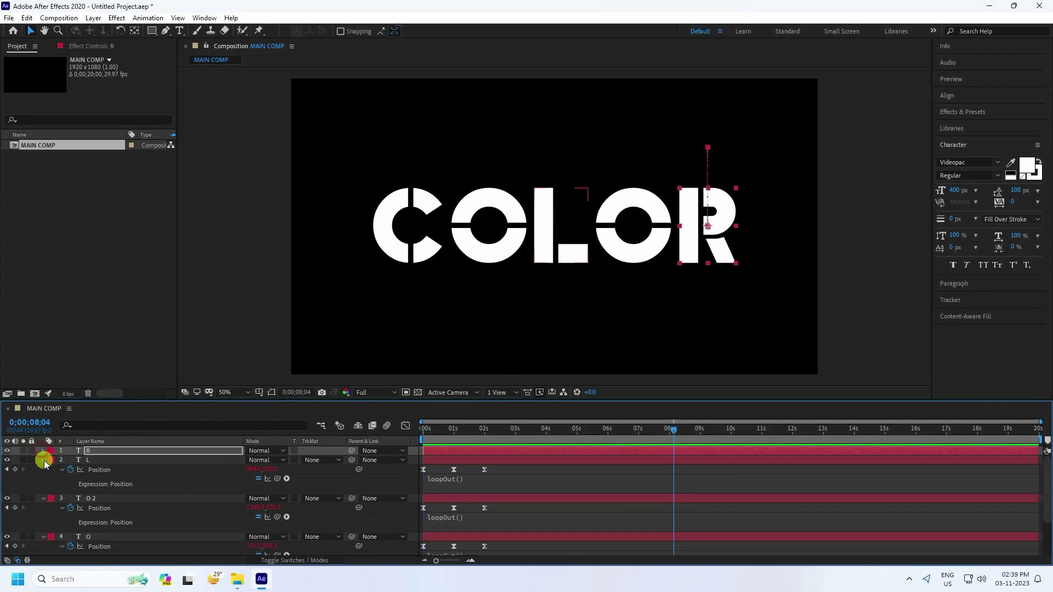
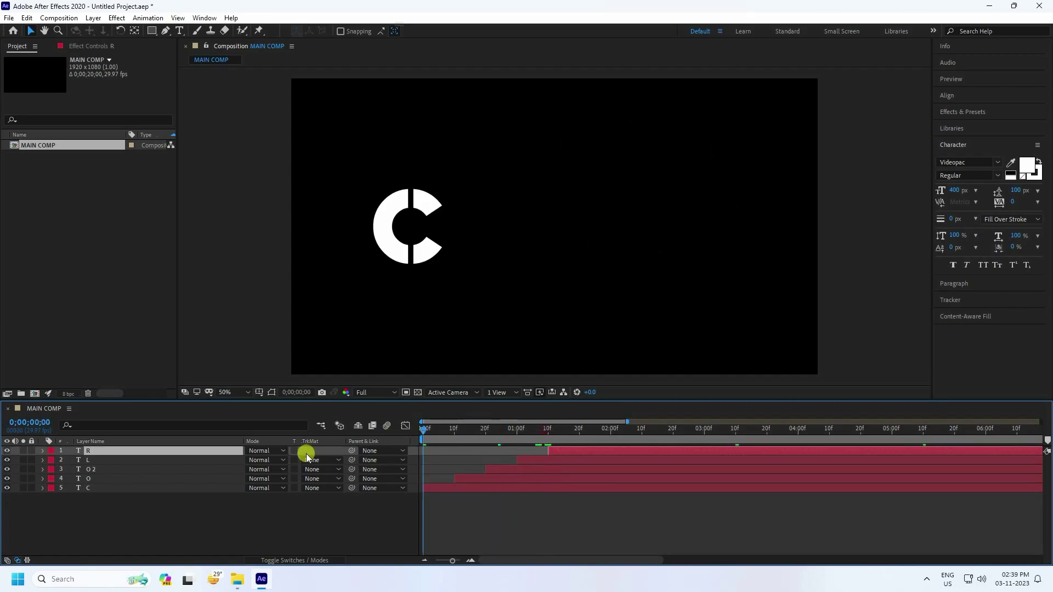
# Step: Preview the loop, shift all five letter layers earlier together so every letter shows from the first frame, and preview again
pyautogui.press('space')
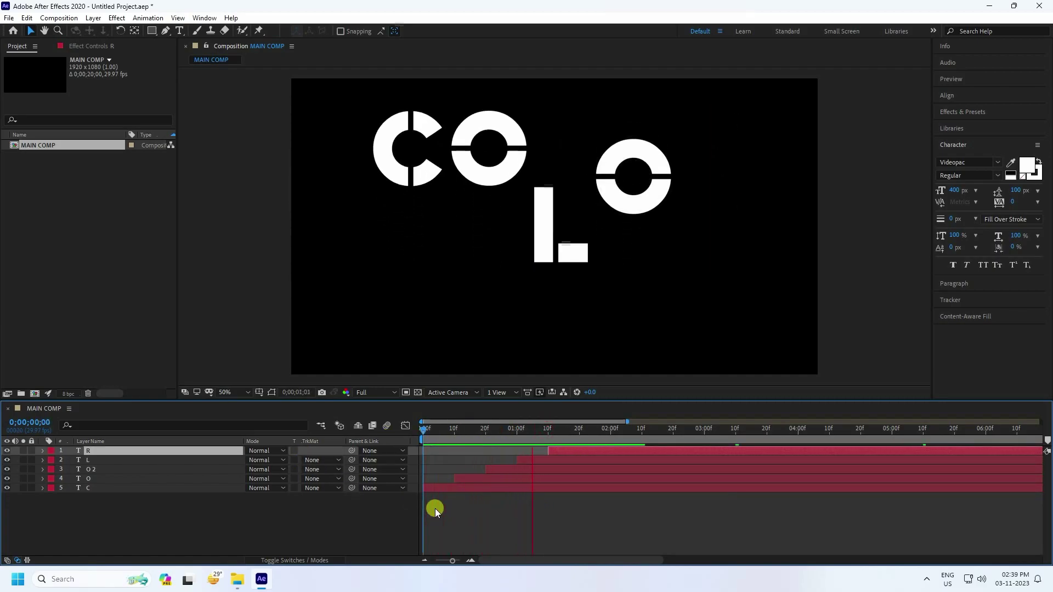
pyautogui.press('space')
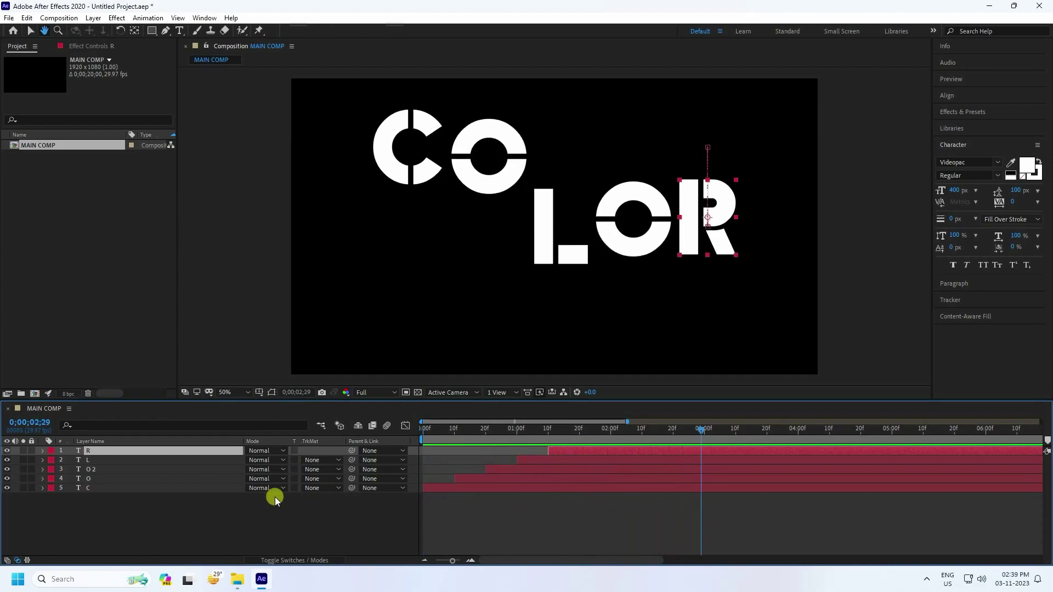
pyautogui.moveTo(164, 514); pyautogui.dragTo(214, 438)
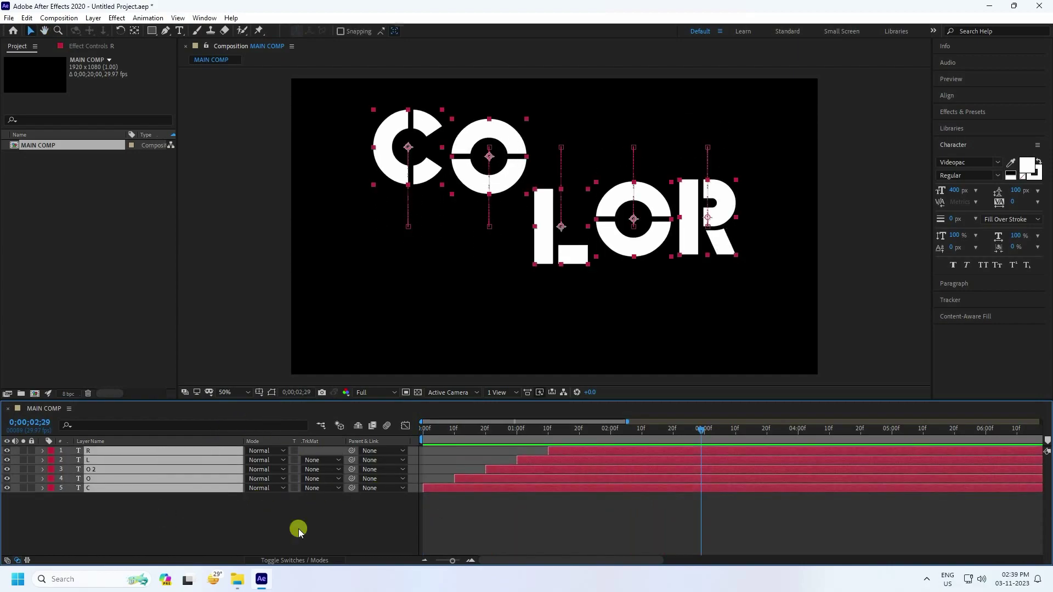
pyautogui.moveTo(453, 560); pyautogui.dragTo(430, 559)
pyautogui.moveTo(494, 430); pyautogui.dragTo(400, 429)
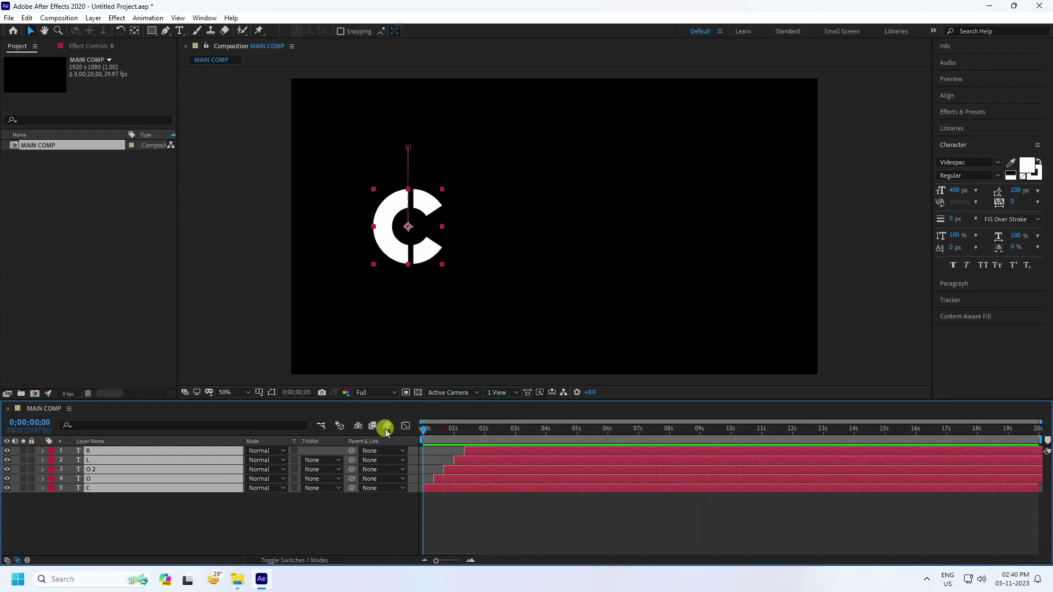
pyautogui.click(177, 511)
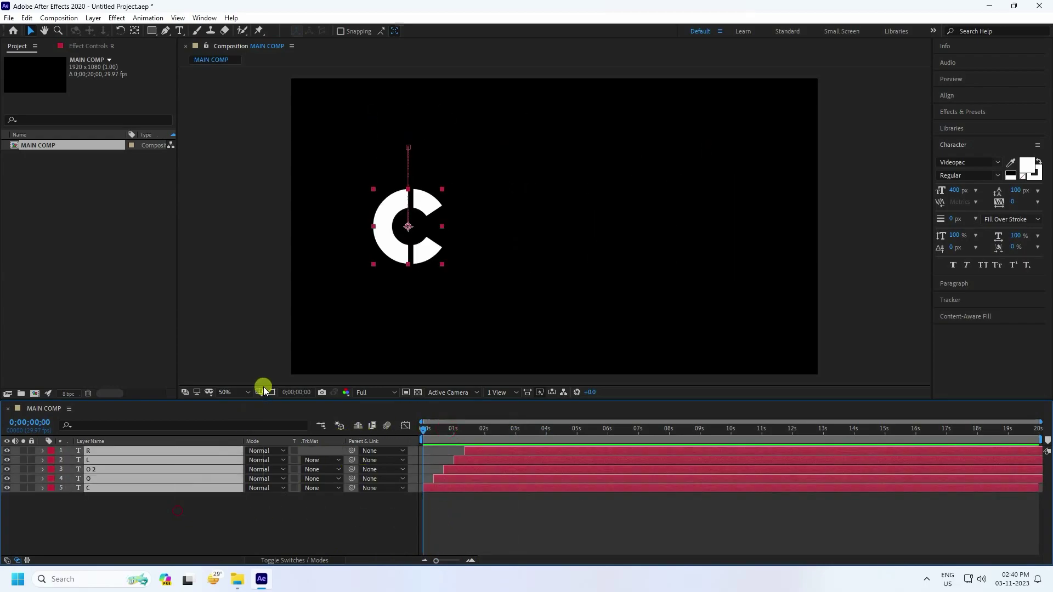
pyautogui.moveTo(492, 452)
pyautogui.mouseDown()
pyautogui.moveTo(449, 450)
pyautogui.moveTo(467, 514)
pyautogui.mouseUp()
pyautogui.press('space')
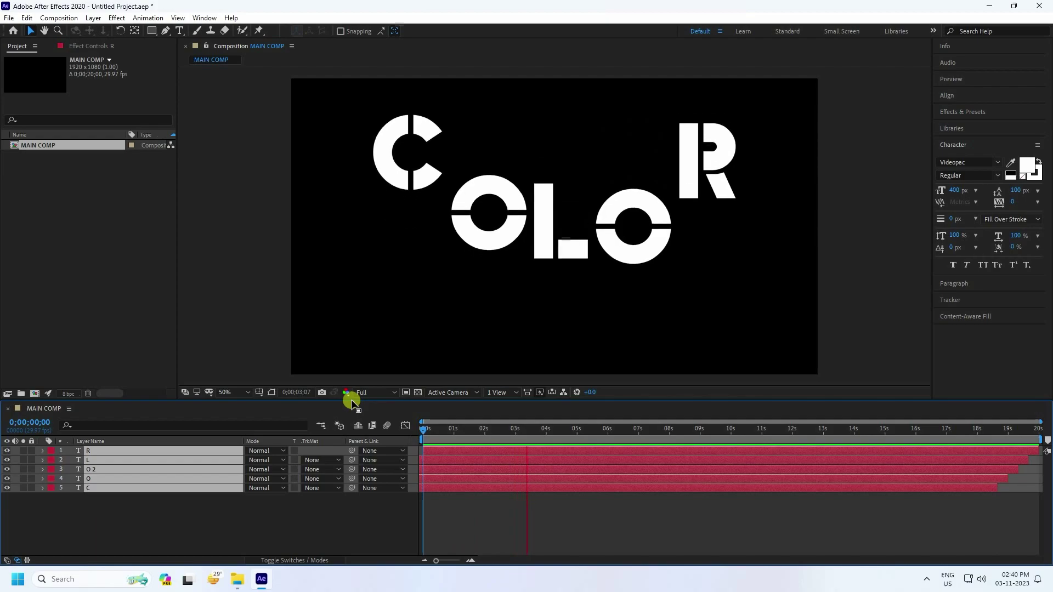
pyautogui.moveTo(352, 400); pyautogui.dragTo(348, 431)
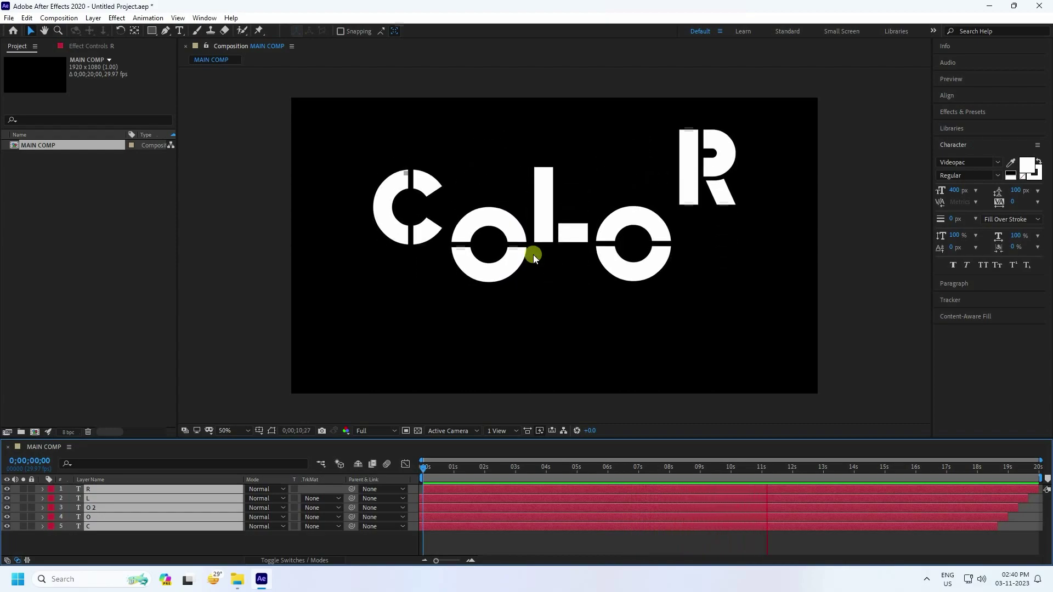
# Step: Pre-compose all five letter layers into a composition named COLOR, moving all attributes into it
pyautogui.click(113, 549)
pyautogui.moveTo(112, 543); pyautogui.dragTo(155, 495)
pyautogui.rightClick(155, 495)
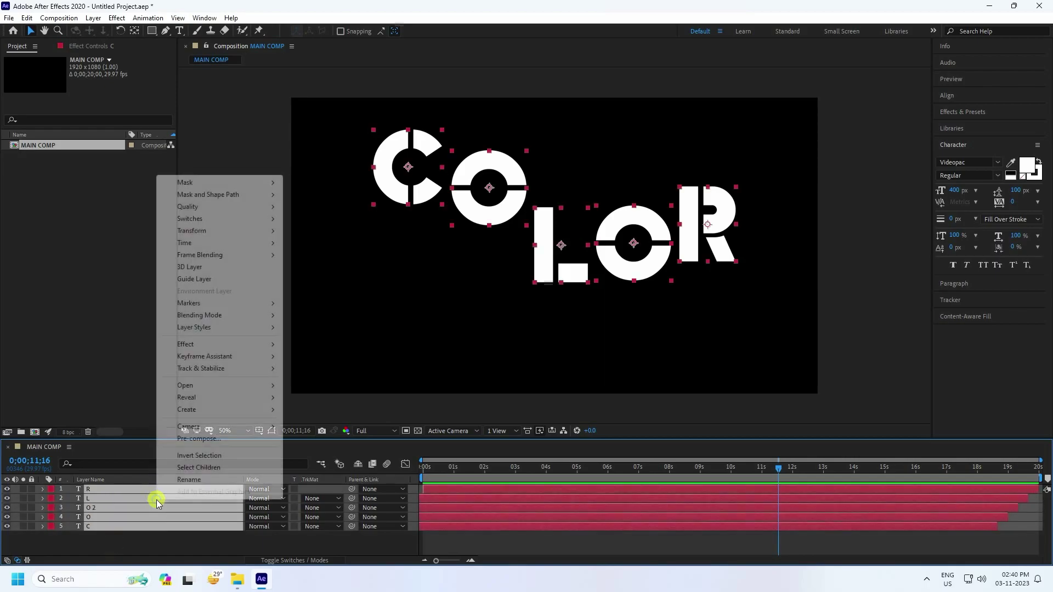
pyautogui.click(198, 439)
pyautogui.write('COLOR')
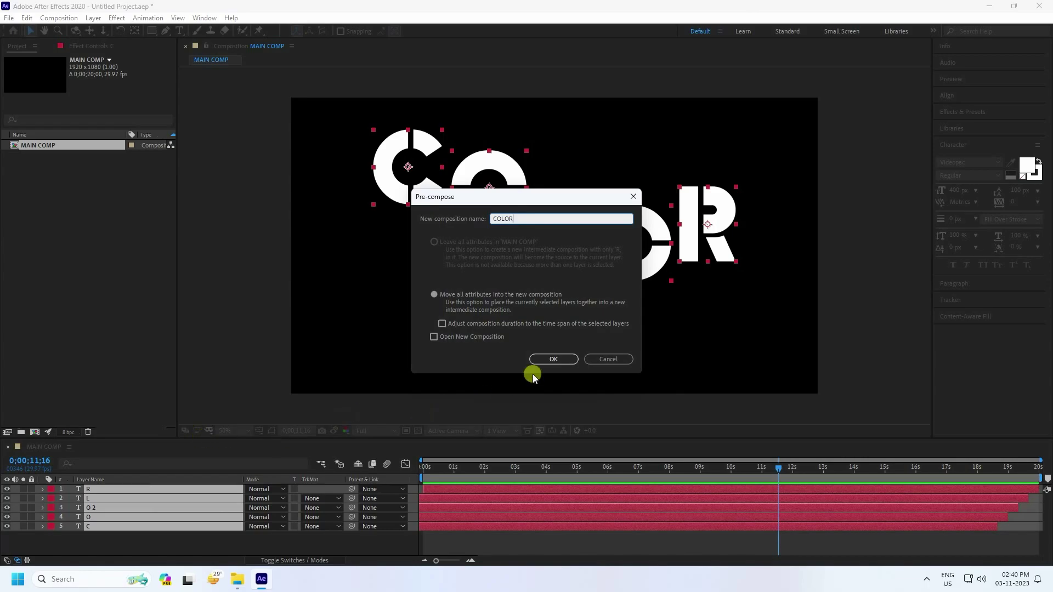
pyautogui.click(559, 358)
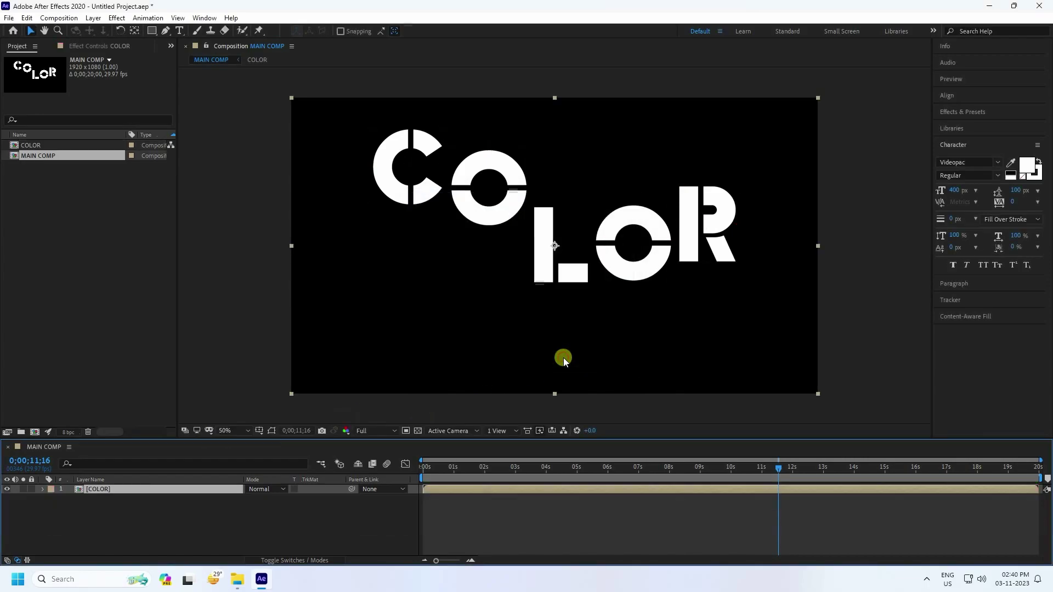
# Step: Rename the pre-composed COLOR layer in MAIN COMP as COLOR WHITE
pyautogui.rightClick(119, 489)
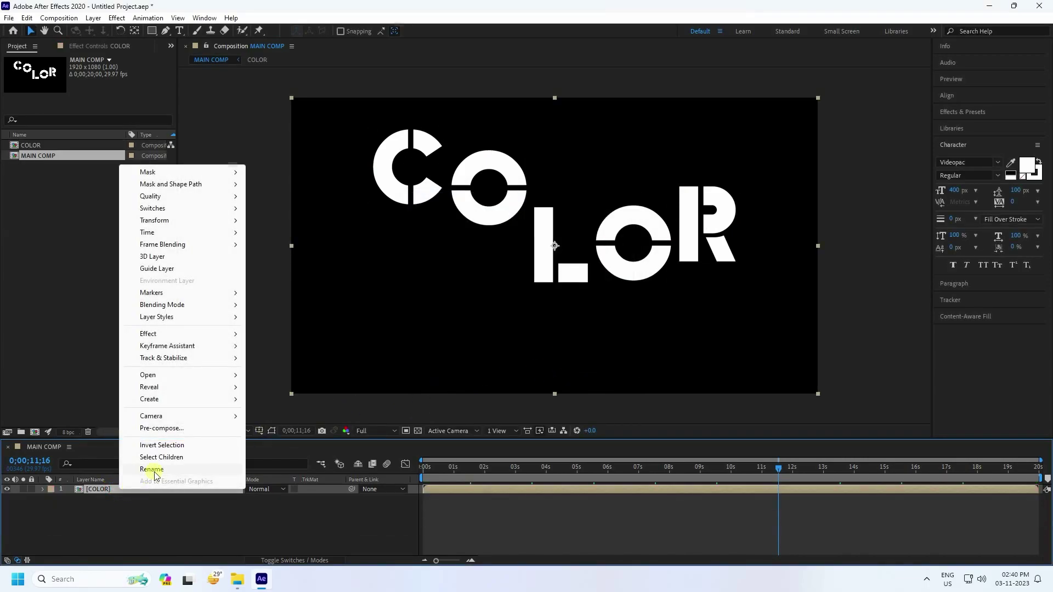
pyautogui.click(154, 470)
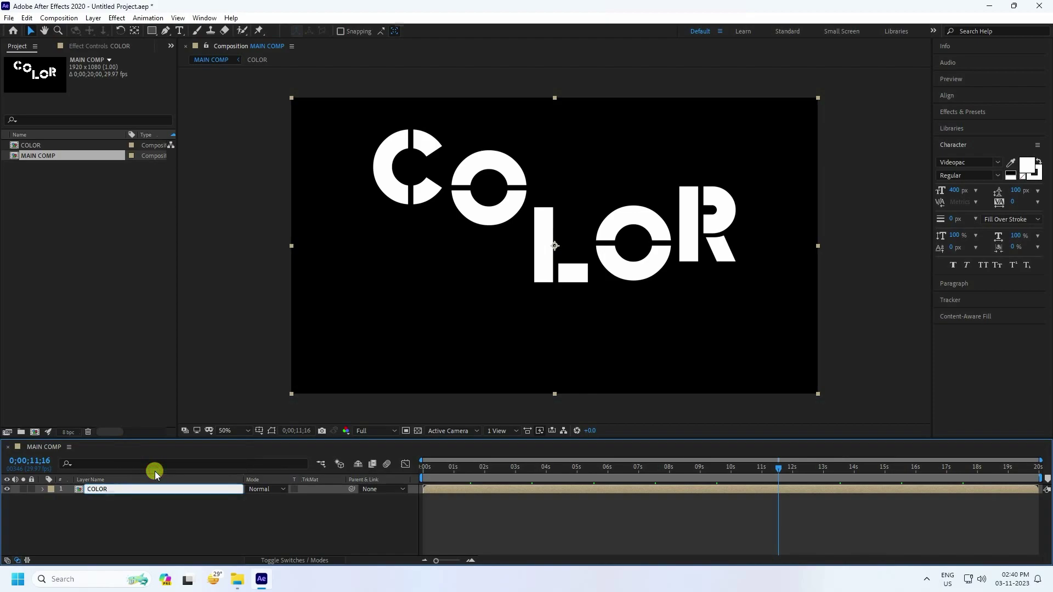
pyautogui.write('WHITE')
pyautogui.press('Return')
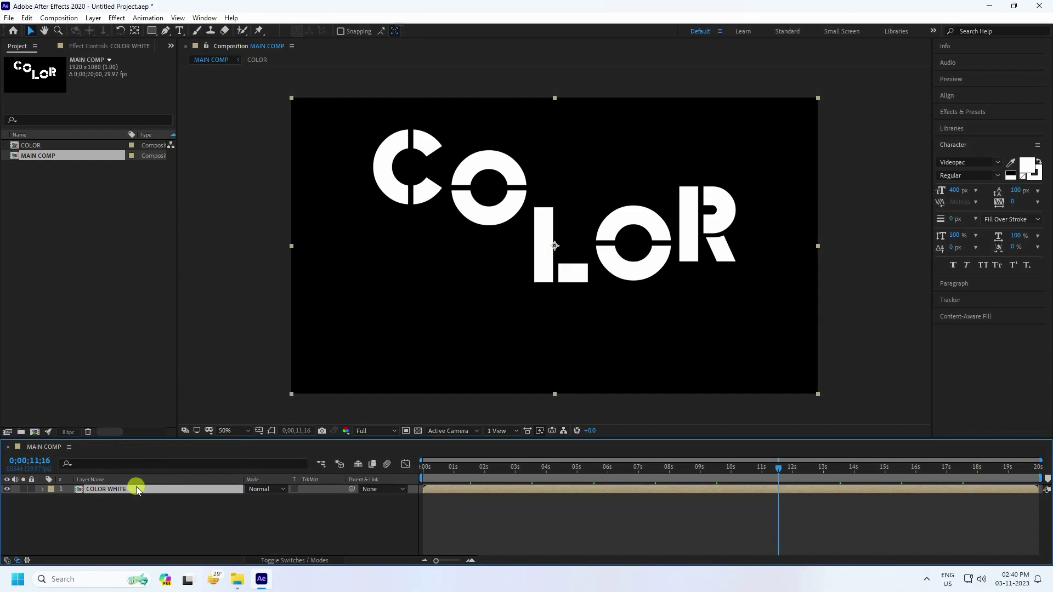
# Step: Find the Echo effect and apply it to the COLOR WHITE layer
pyautogui.click(959, 113)
pyautogui.click(966, 127)
pyautogui.write('echo')
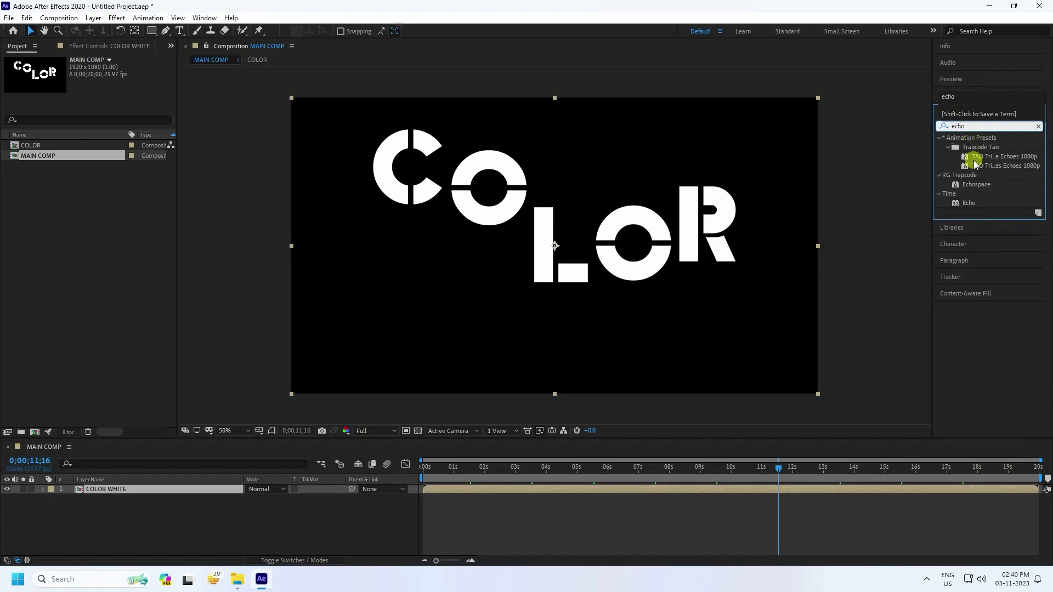
pyautogui.click(968, 203)
pyautogui.moveTo(965, 206); pyautogui.dragTo(221, 492)
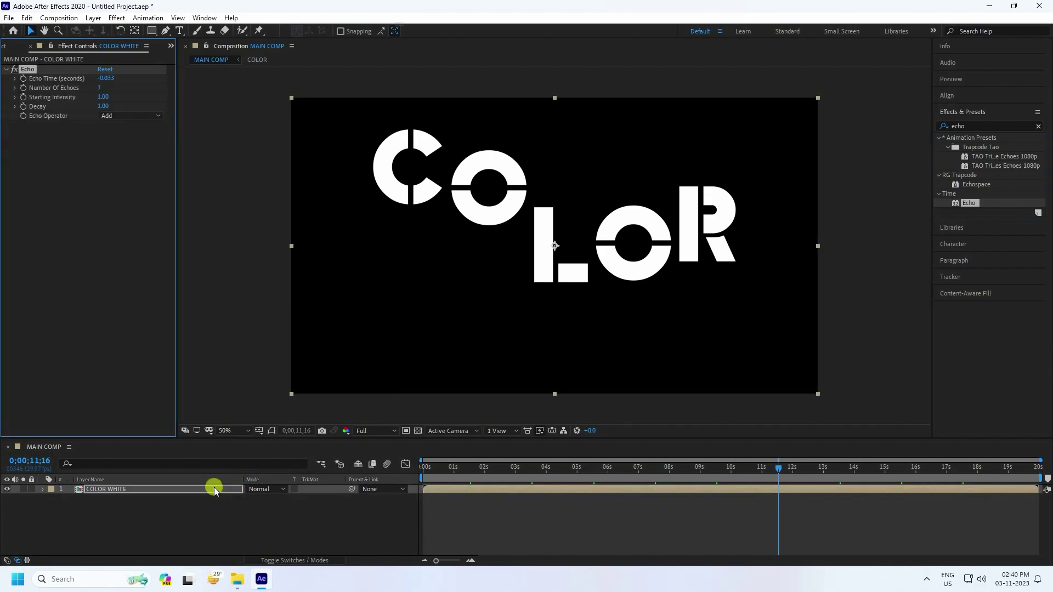
# Step: Set the Echo effect's Echo Time to -0.007 seconds, Number Of Echoes to 30 and Decay to 0.9
pyautogui.click(106, 78)
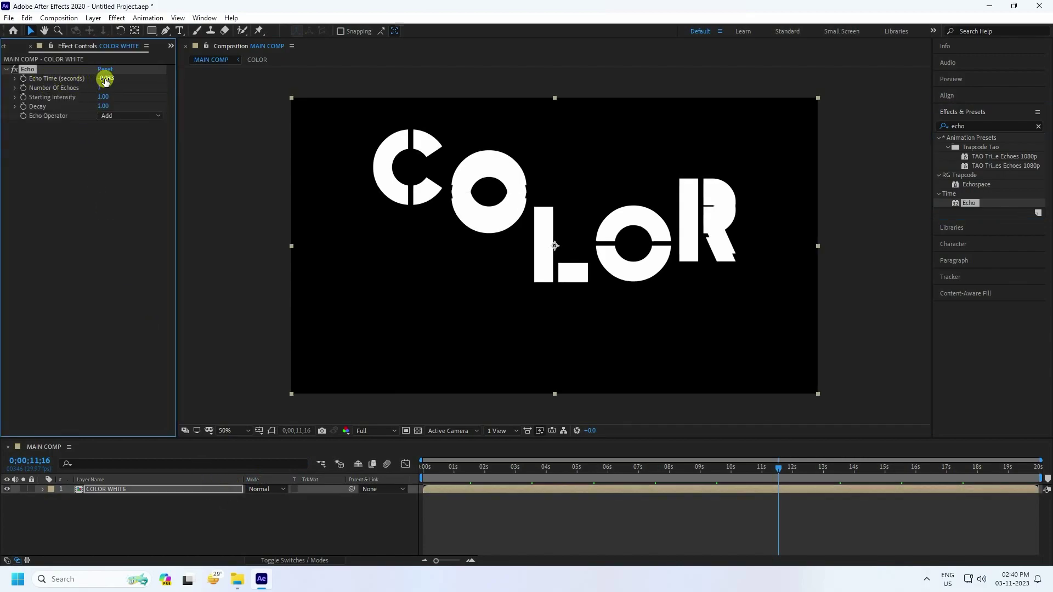
pyautogui.write('-0.007')
pyautogui.press('Return')
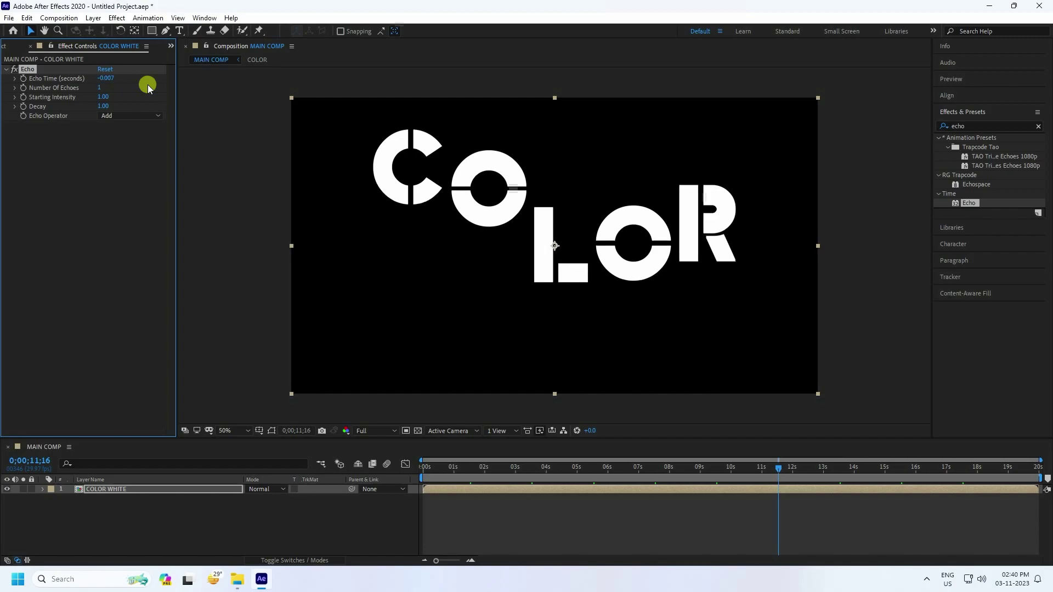
pyautogui.click(100, 84)
pyautogui.write('30')
pyautogui.press('Return')
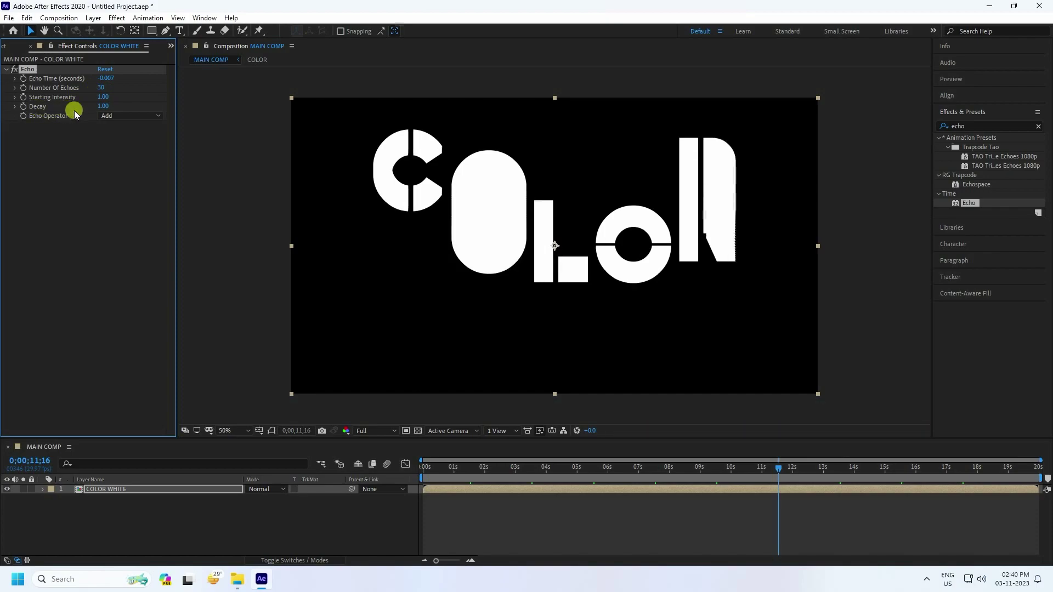
pyautogui.click(108, 107)
pyautogui.write('0.9')
pyautogui.press('Return')
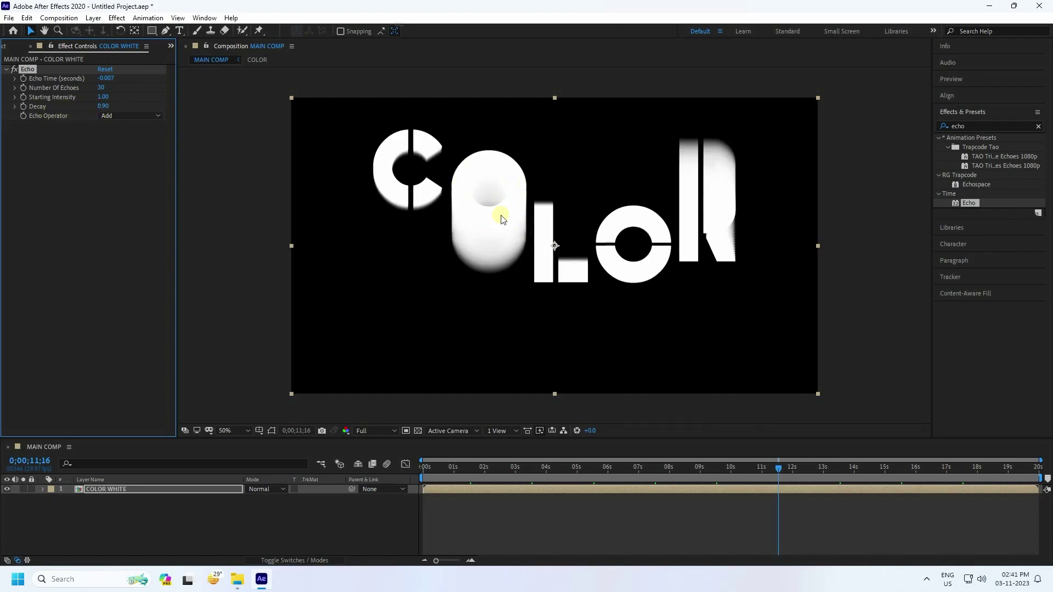
pyautogui.press('/')
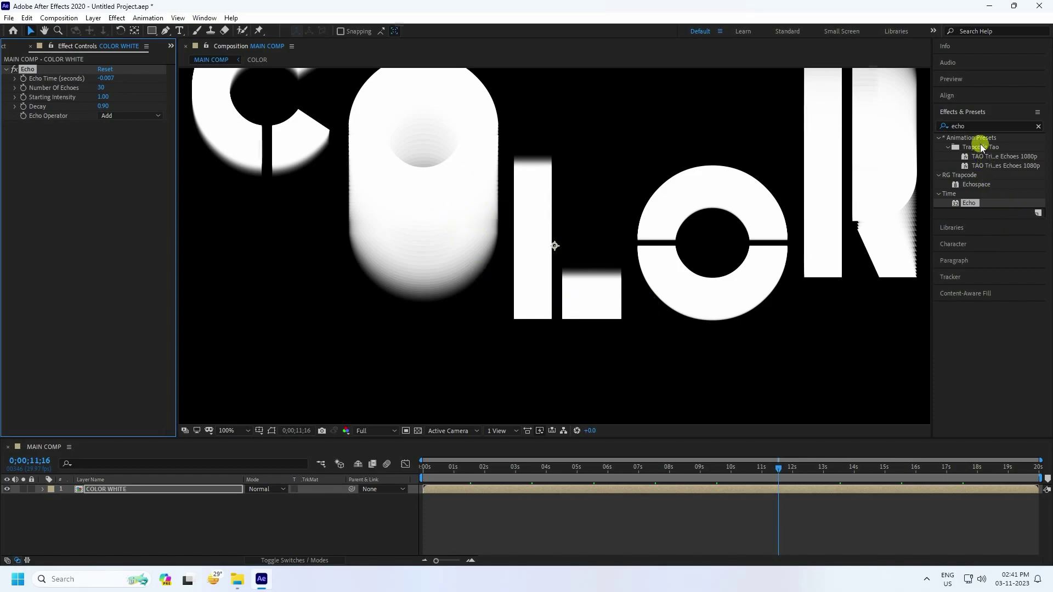
# Step: Find the Tint effect and apply it to the COLOR WHITE layer
pyautogui.click(952, 126)
pyautogui.write('tin')
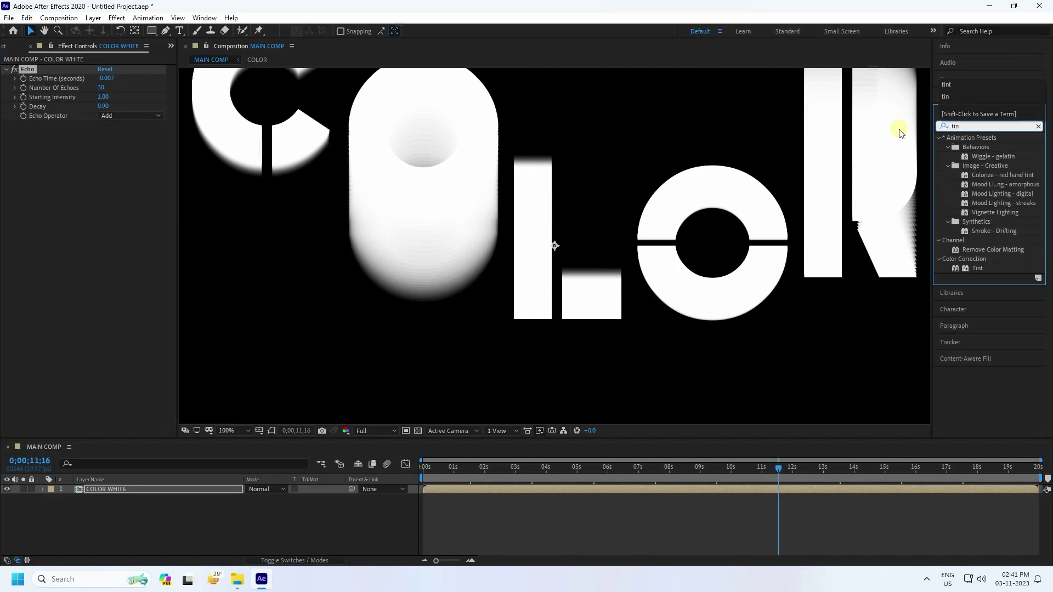
pyautogui.click(978, 269)
pyautogui.moveTo(979, 268); pyautogui.dragTo(146, 488)
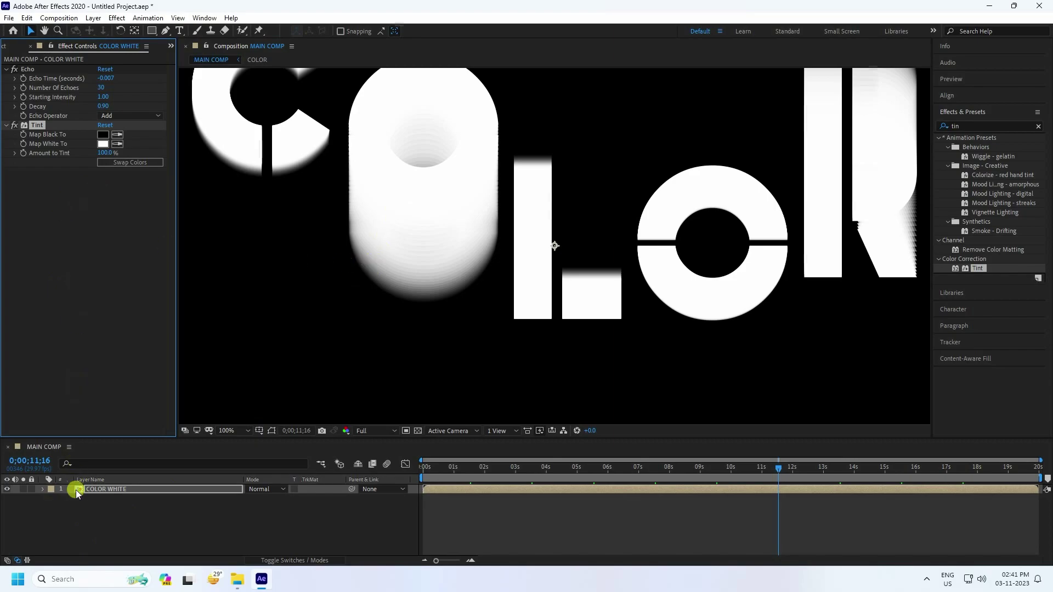
# Step: Duplicate the COLOR WHITE layer and rename the lower copy COLOR RED
pyautogui.click(96, 489)
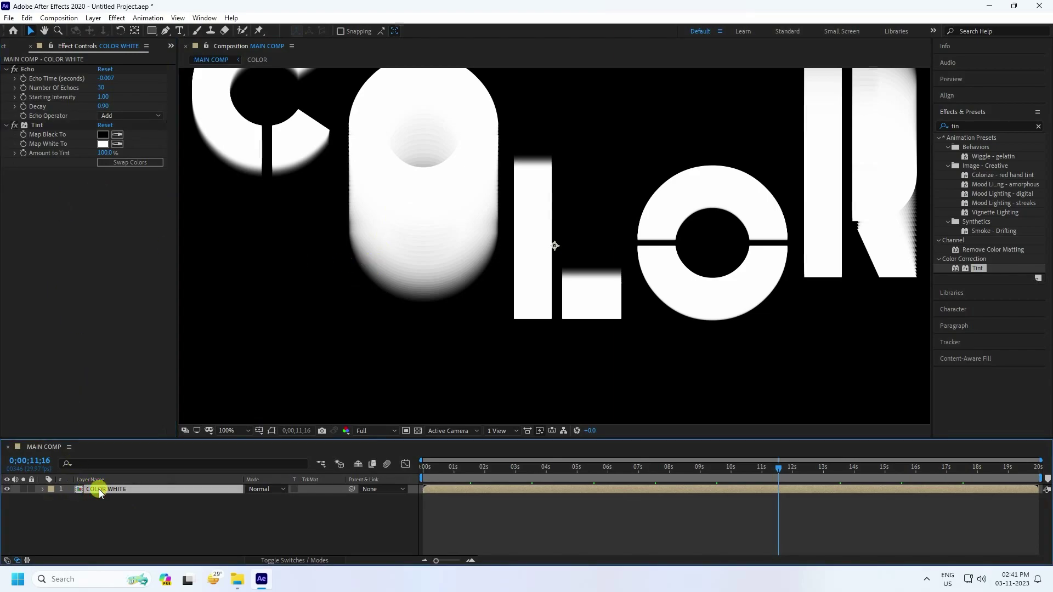
pyautogui.hotkey('ctrl', 'd')
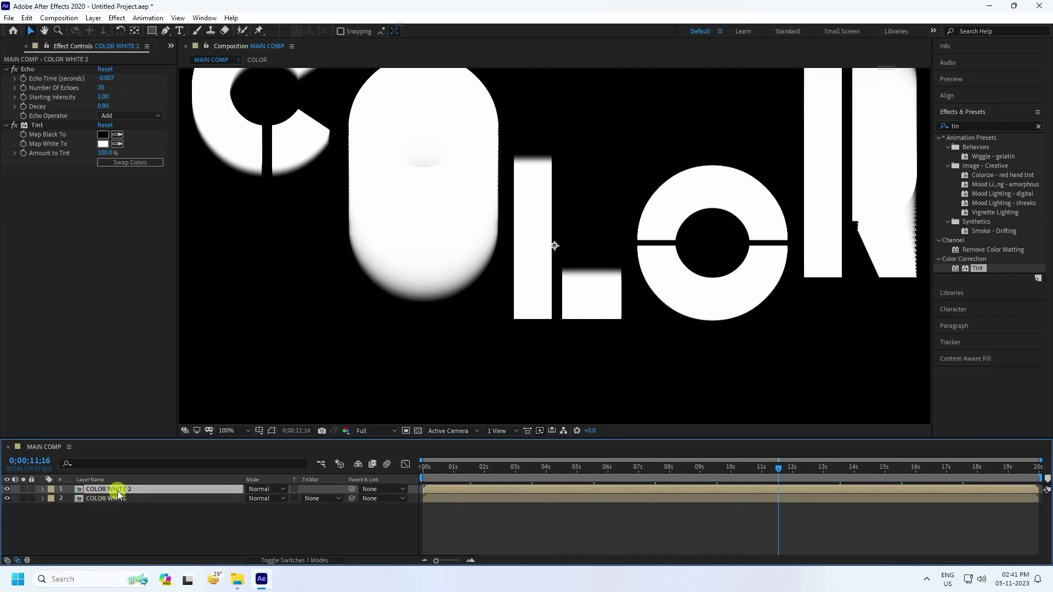
pyautogui.click(114, 499)
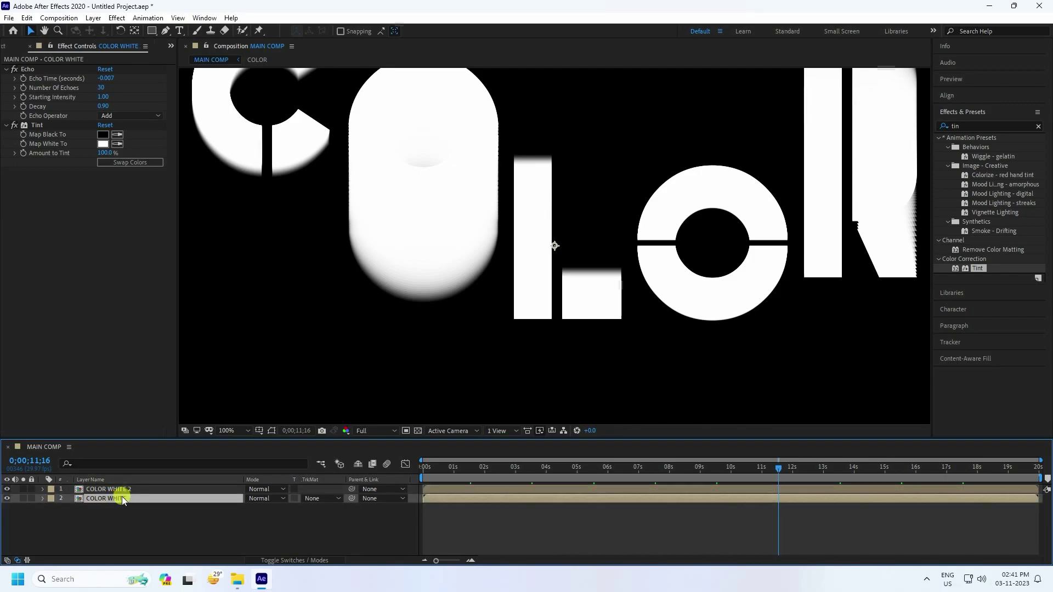
pyautogui.rightClick(122, 498)
pyautogui.click(149, 479)
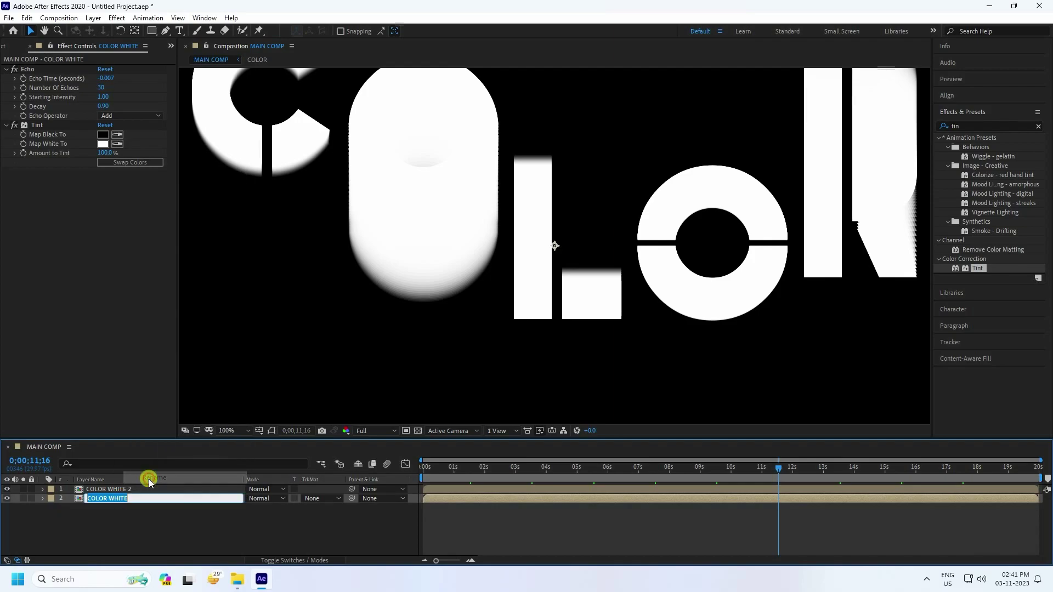
pyautogui.press('End')
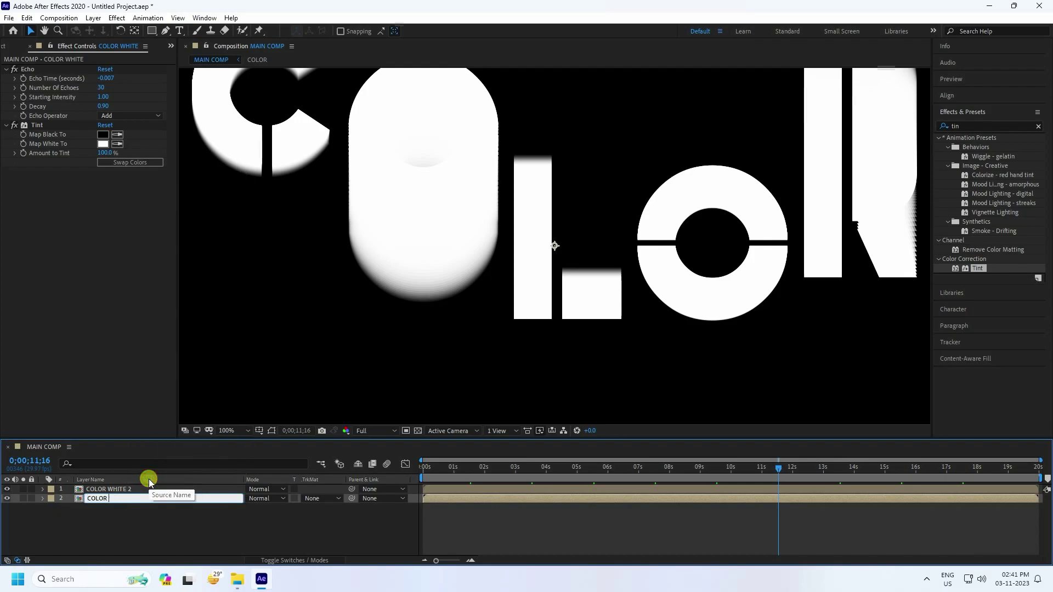
pyautogui.press('Return')
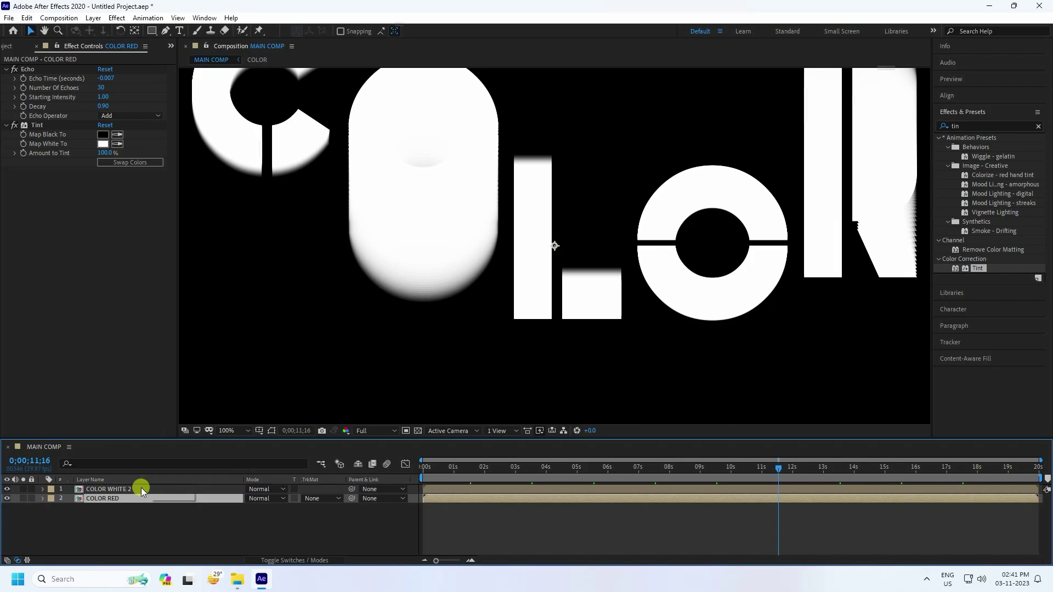
# Step: Set the Tint effect's Map White To colour on the COLOR RED layer to pure red (FF0000)
pyautogui.click(104, 144)
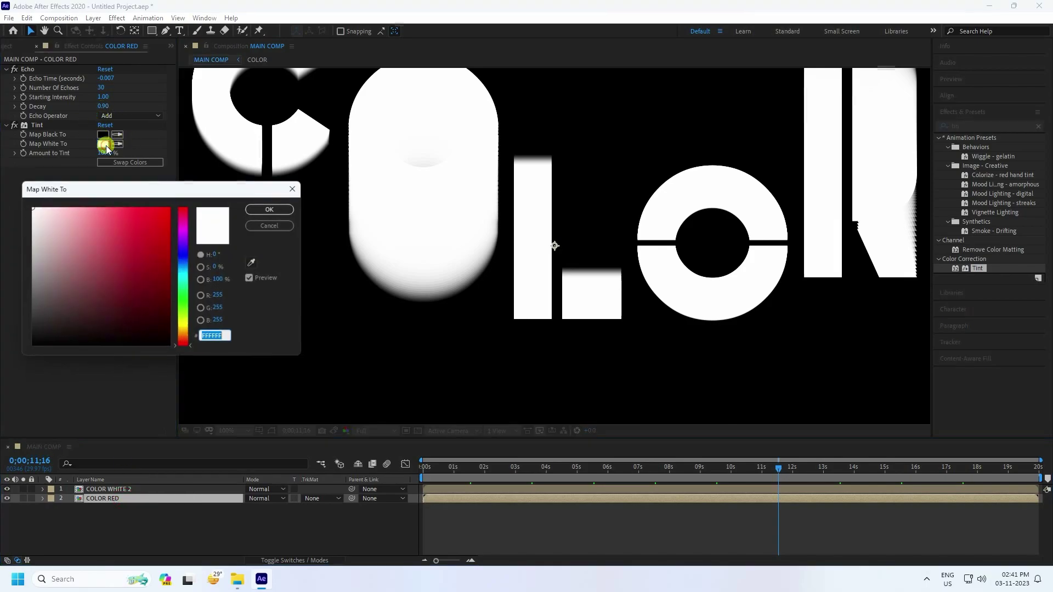
pyautogui.moveTo(157, 241); pyautogui.dragTo(245, 148)
pyautogui.click(273, 210)
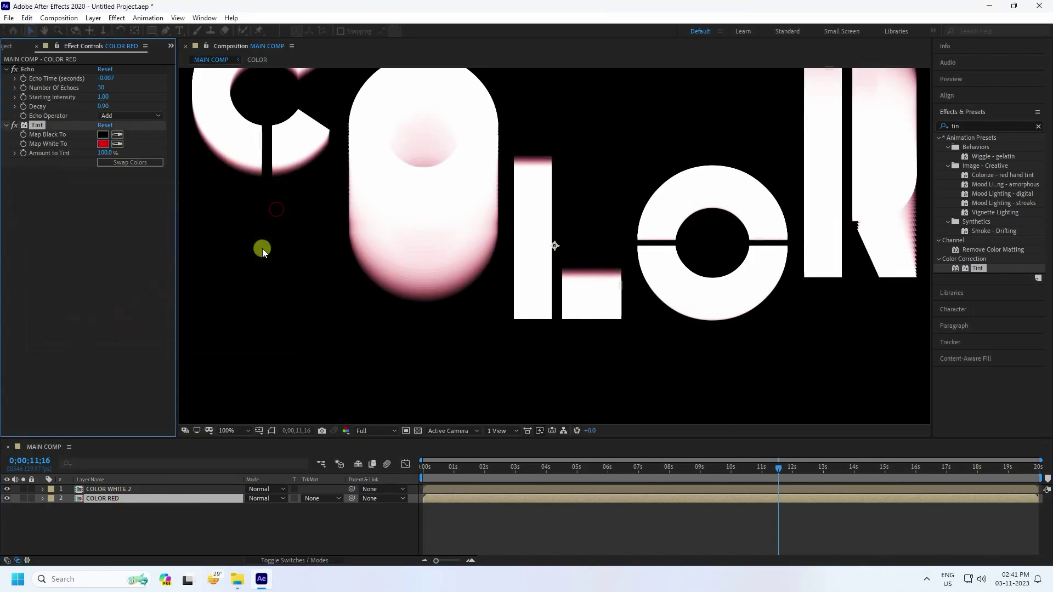
# Step: Duplicate the COLOR RED layer and set the bottom copy's Tint Map White To colour to yellow with hue 55 (FFEA00)
pyautogui.click(120, 499)
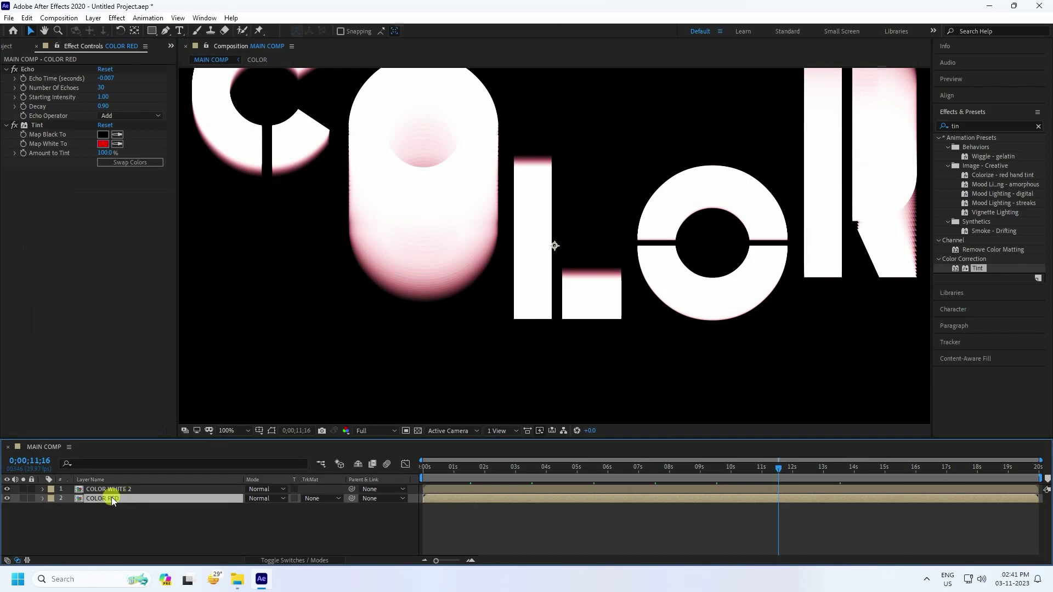
pyautogui.hotkey('ctrl', 'd')
pyautogui.click(116, 506)
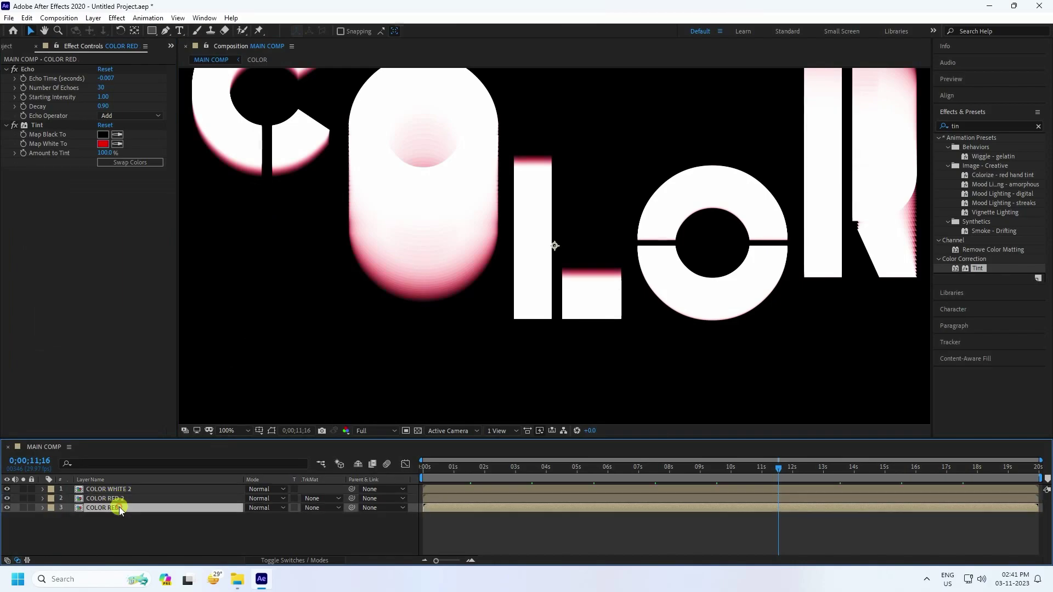
pyautogui.click(102, 145)
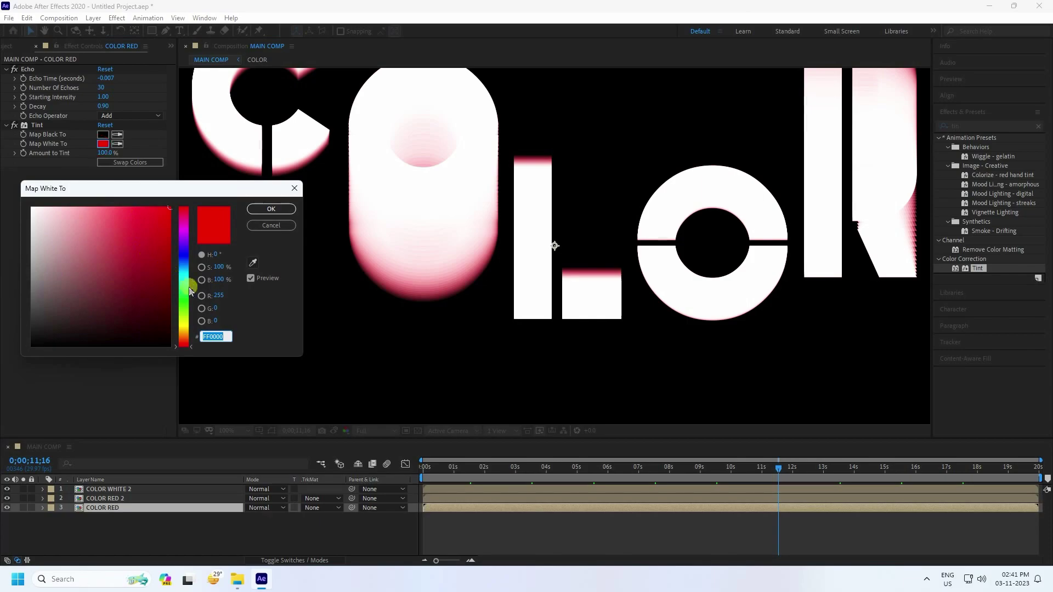
pyautogui.click(216, 297)
pyautogui.click(214, 254)
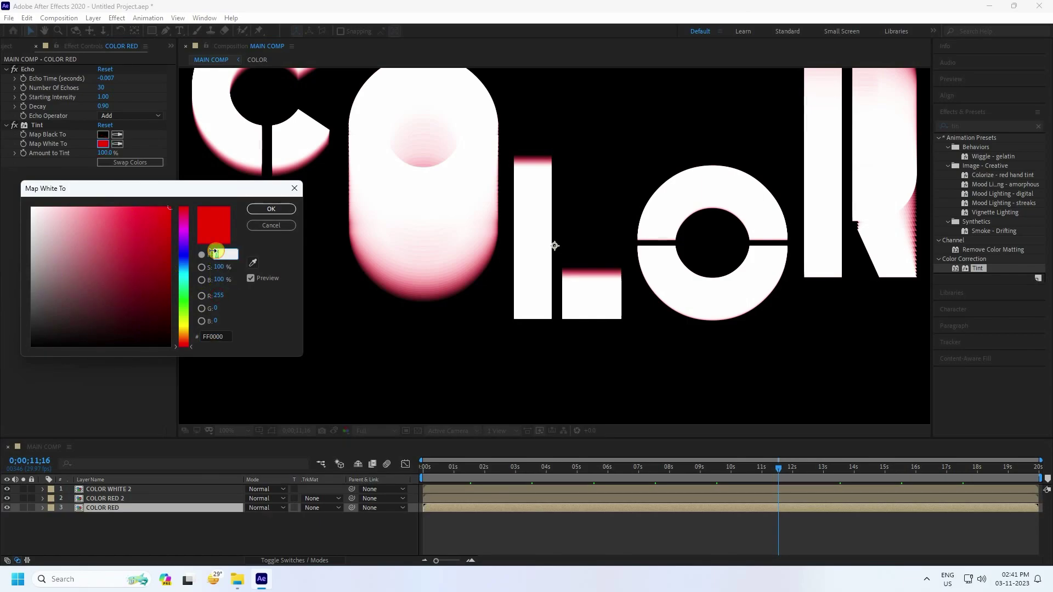
pyautogui.write('55')
pyautogui.click(260, 211)
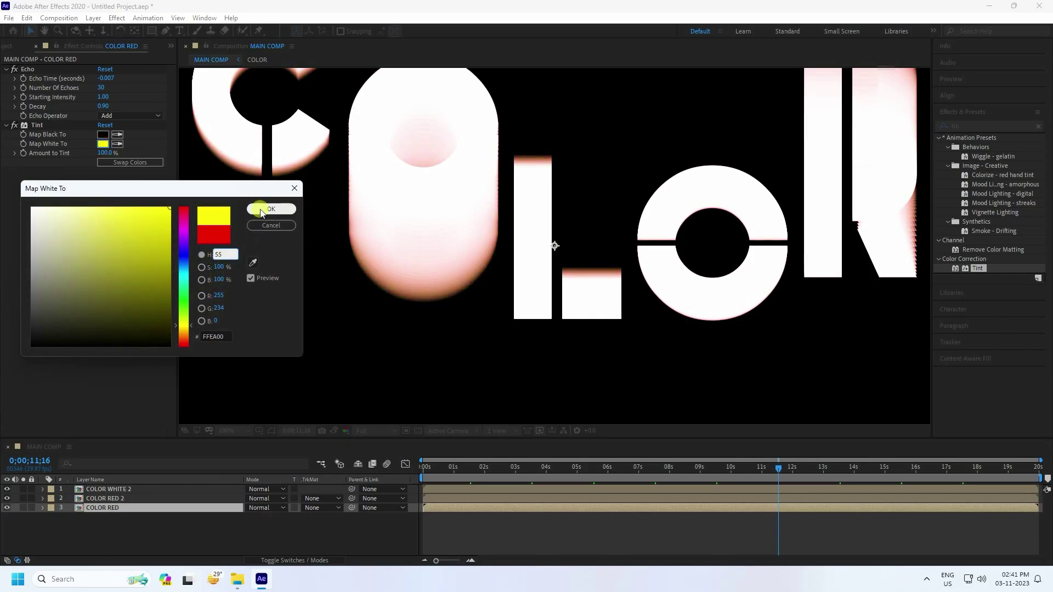
# Step: Duplicate the yellow COLOR RED layer and set the bottom copy's Tint Map White To colour to green with hue 100 (55FF00)
pyautogui.click(104, 508)
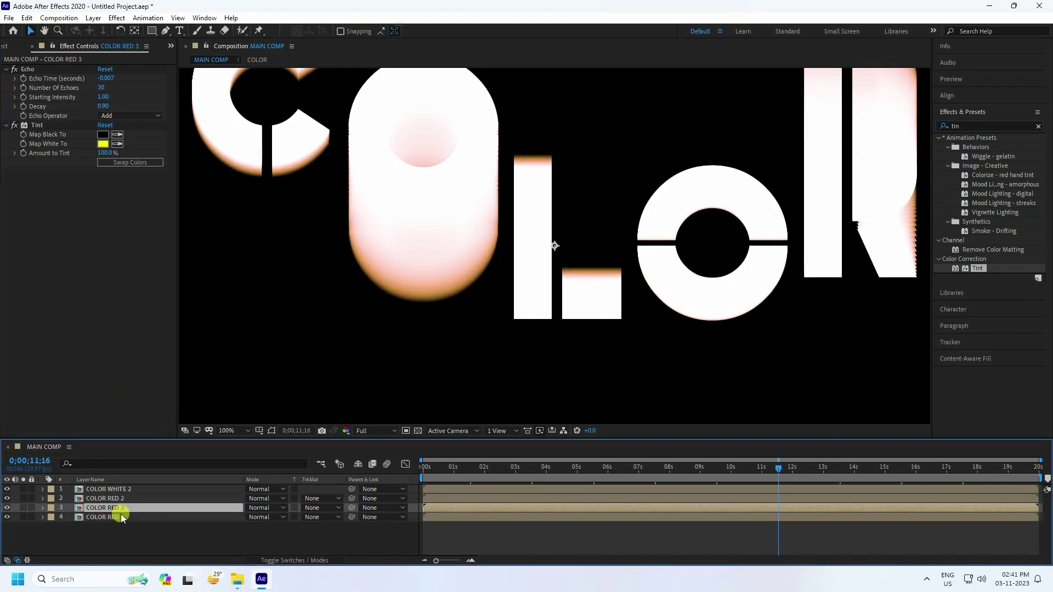
pyautogui.hotkey('ctrl', 'd')
pyautogui.click(117, 516)
pyautogui.click(103, 145)
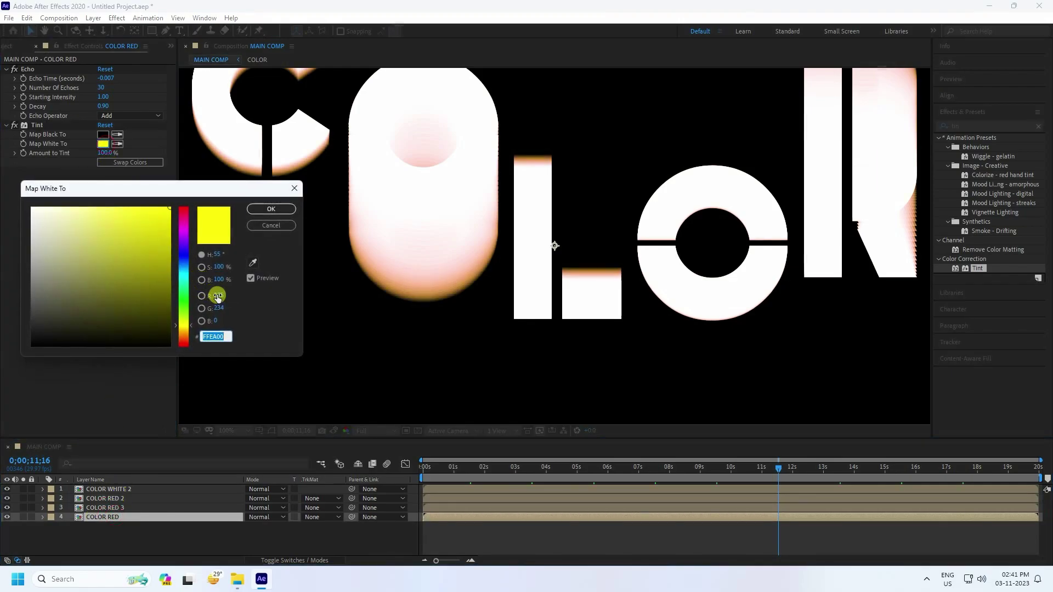
pyautogui.click(217, 255)
pyautogui.write('100')
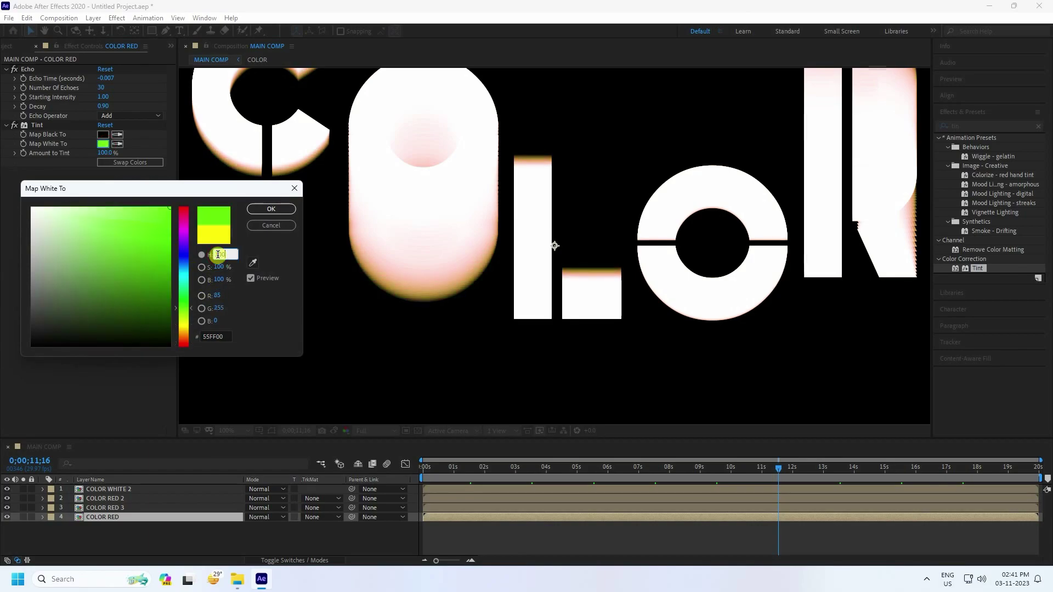
pyautogui.click(271, 209)
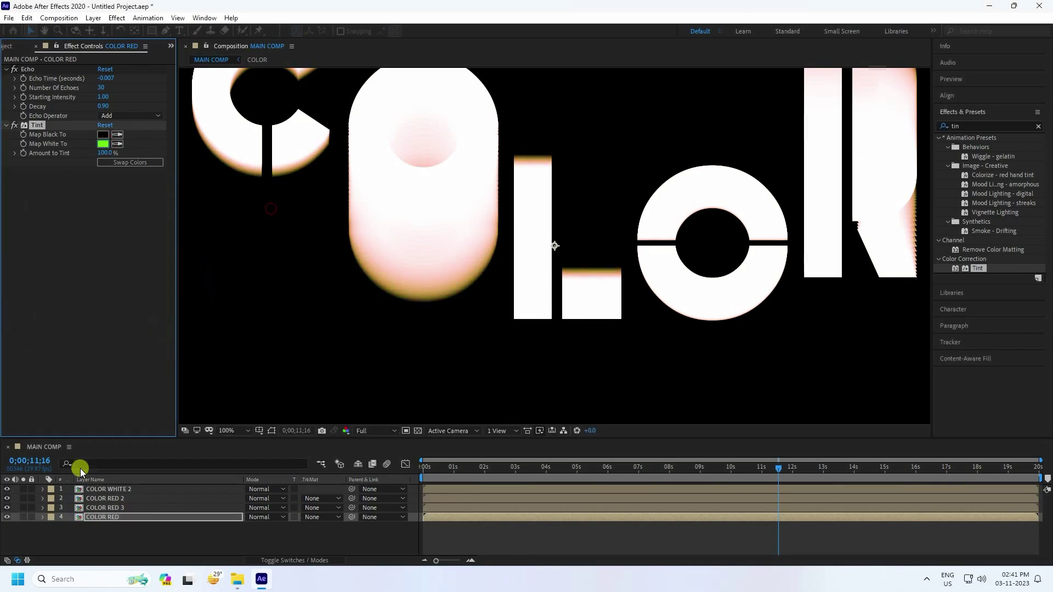
# Step: Duplicate the green COLOR RED layer and set the bottom copy's Tint Map White To colour to blue with hue 200 (00AAFF)
pyautogui.click(101, 519)
pyautogui.hotkey('ctrl', 'd')
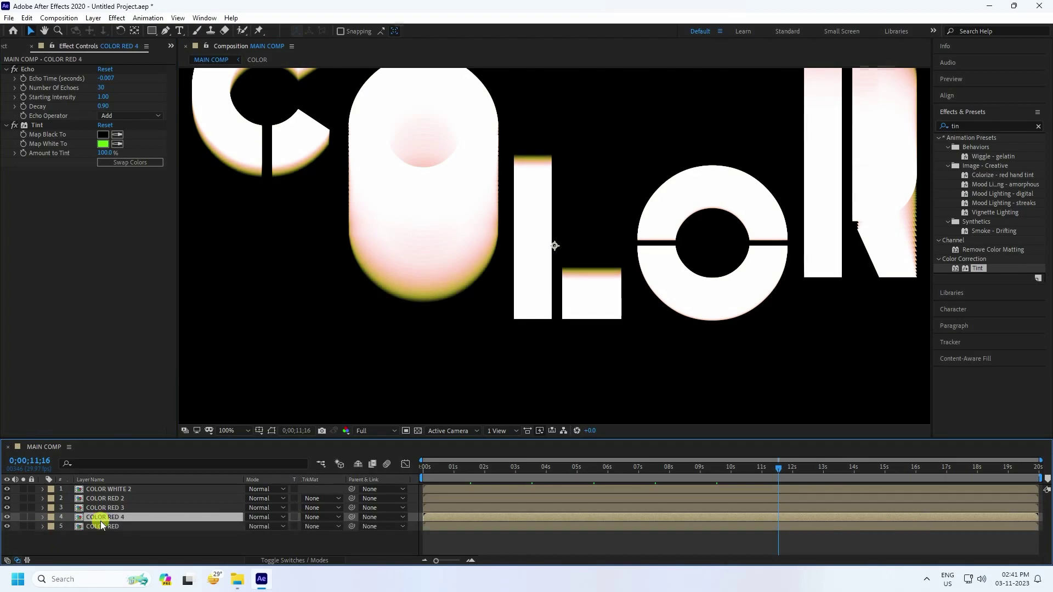
pyautogui.click(102, 527)
pyautogui.click(102, 145)
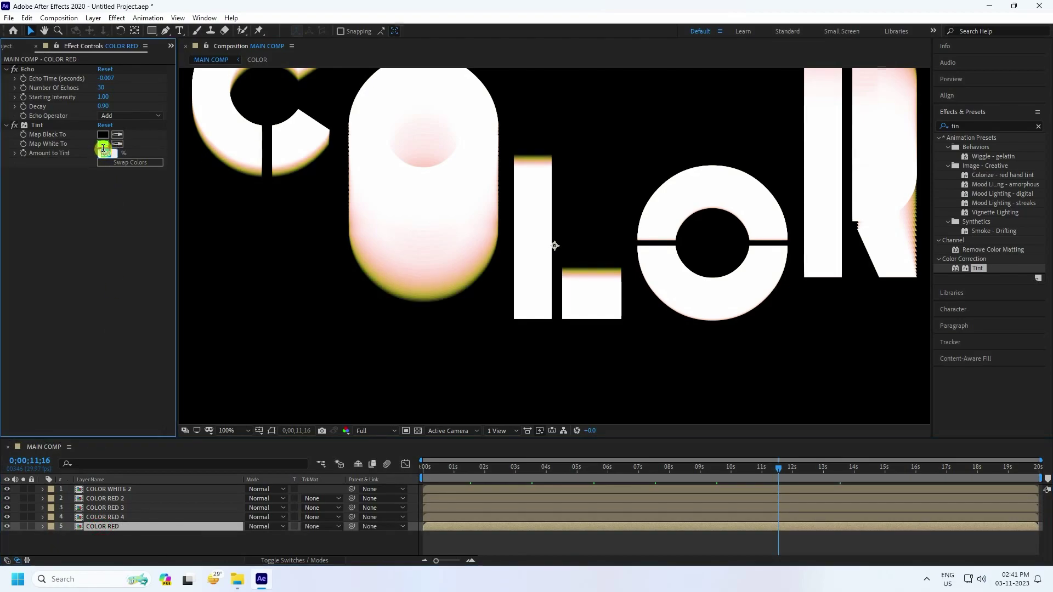
pyautogui.click(218, 254)
pyautogui.write('200')
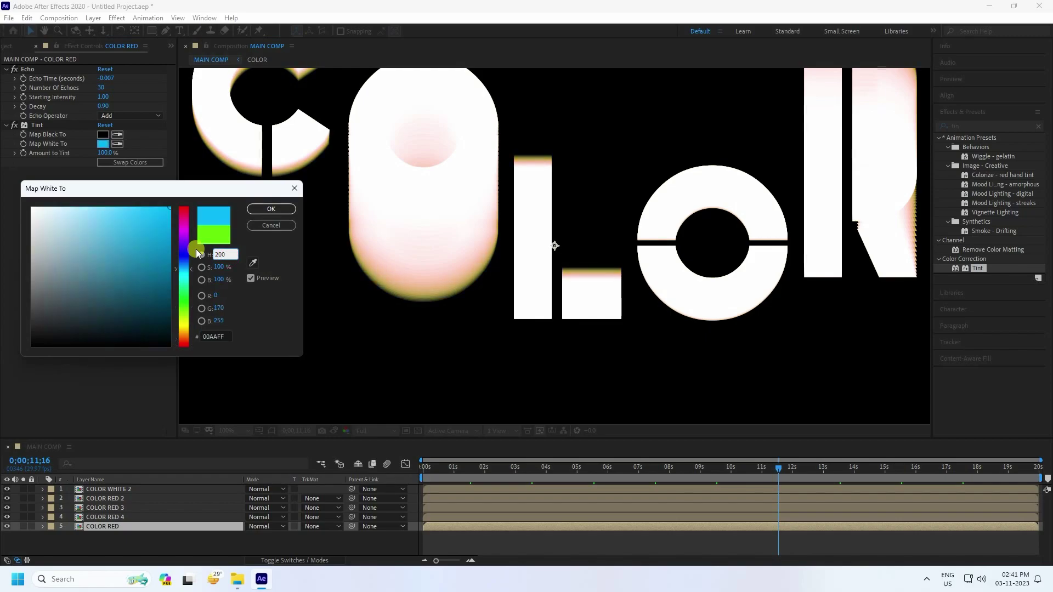
pyautogui.click(275, 210)
# Step: Duplicate the blue COLOR RED layer and set the bottom copy's Tint Map White To colour to purple with hue 275 (9500FF)
pyautogui.click(106, 526)
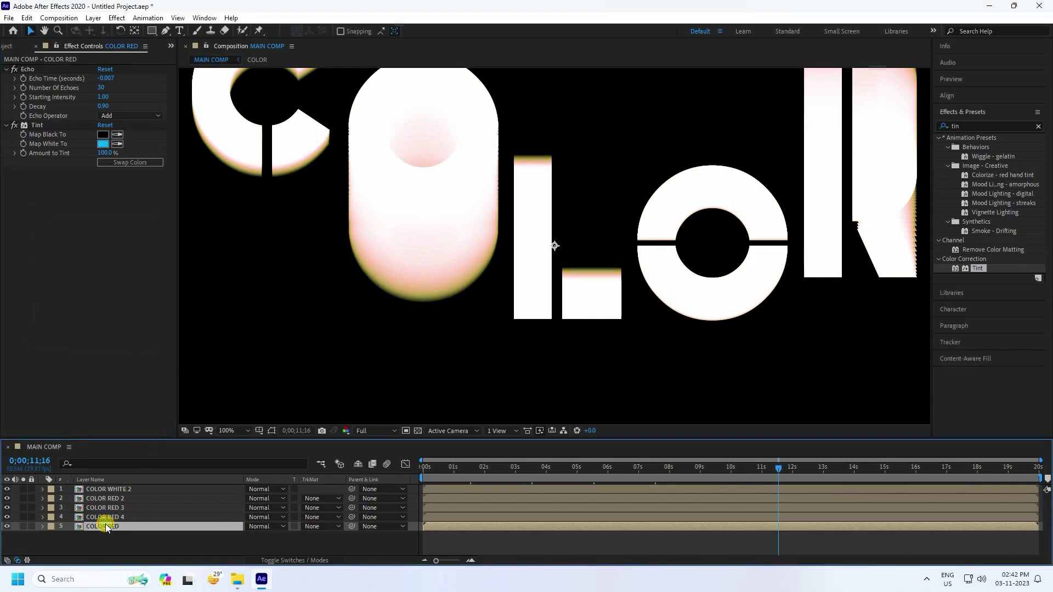
pyautogui.hotkey('ctrl', 'd')
pyautogui.click(106, 533)
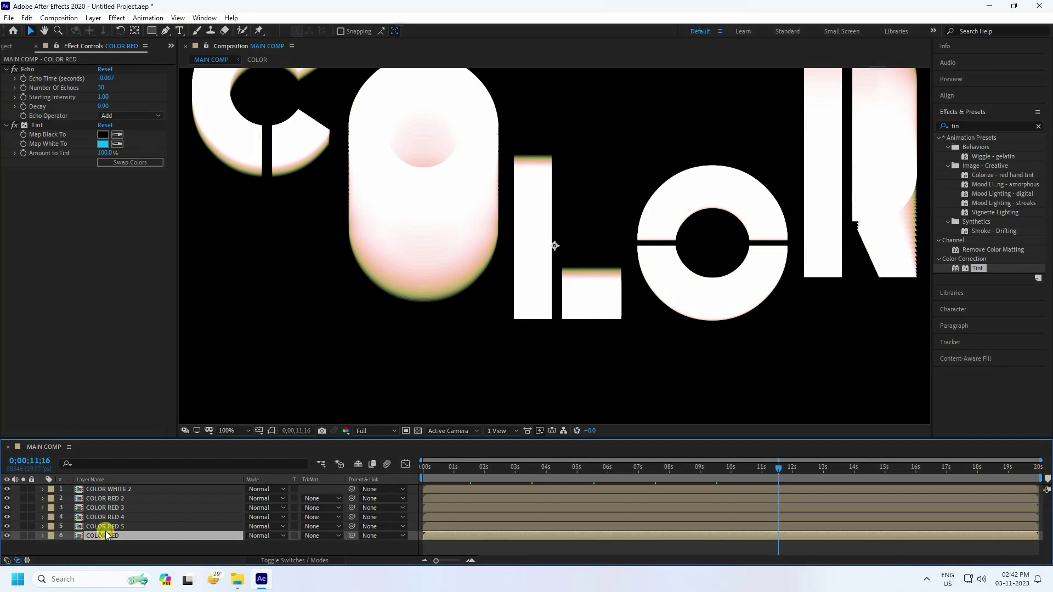
pyautogui.click(104, 143)
pyautogui.click(225, 254)
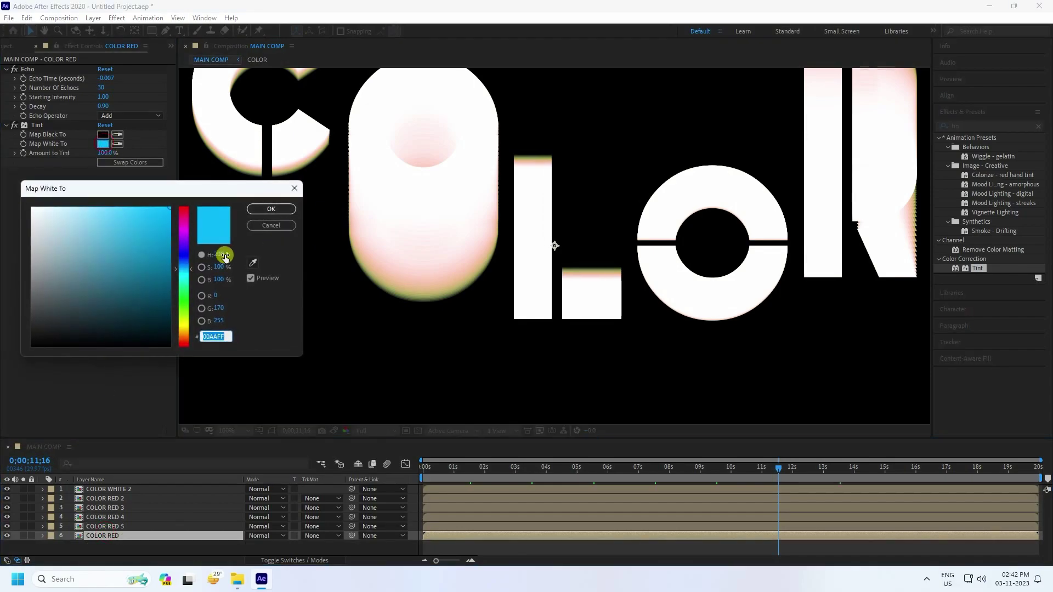
pyautogui.write('275')
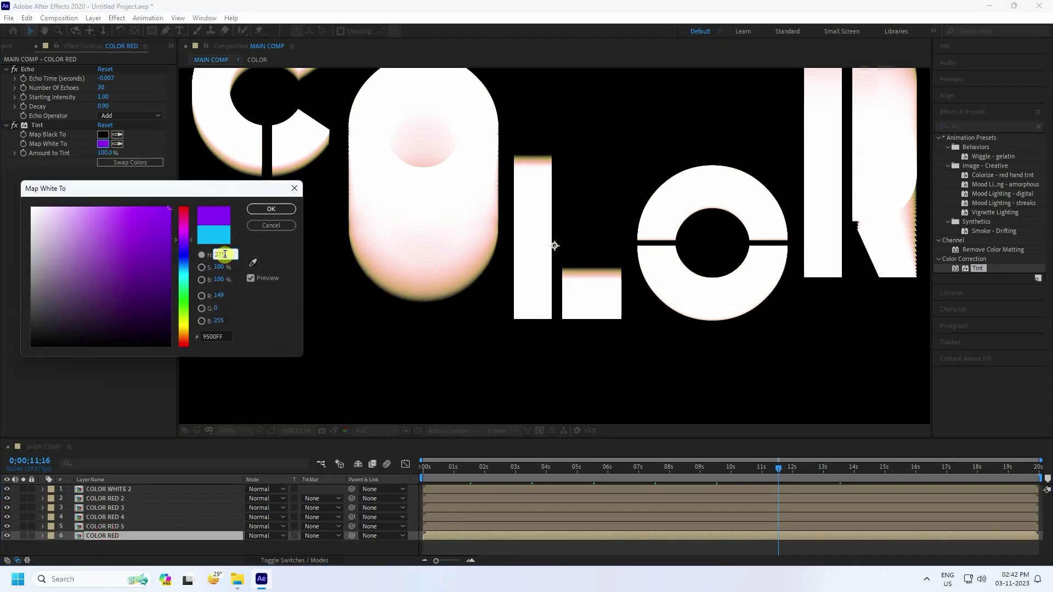
pyautogui.click(270, 209)
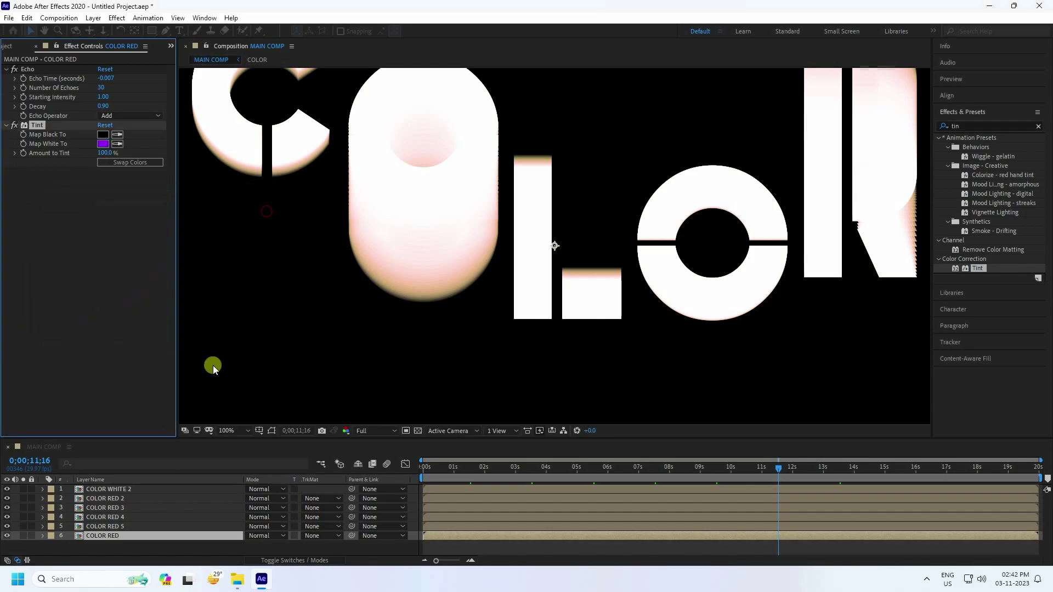
# Step: Duplicate the purple COLOR RED layer and set the bottom copy's Tint Map White To colour to pink with hue 330 (FF0080)
pyautogui.click(114, 536)
pyautogui.hotkey('ctrl', 'd')
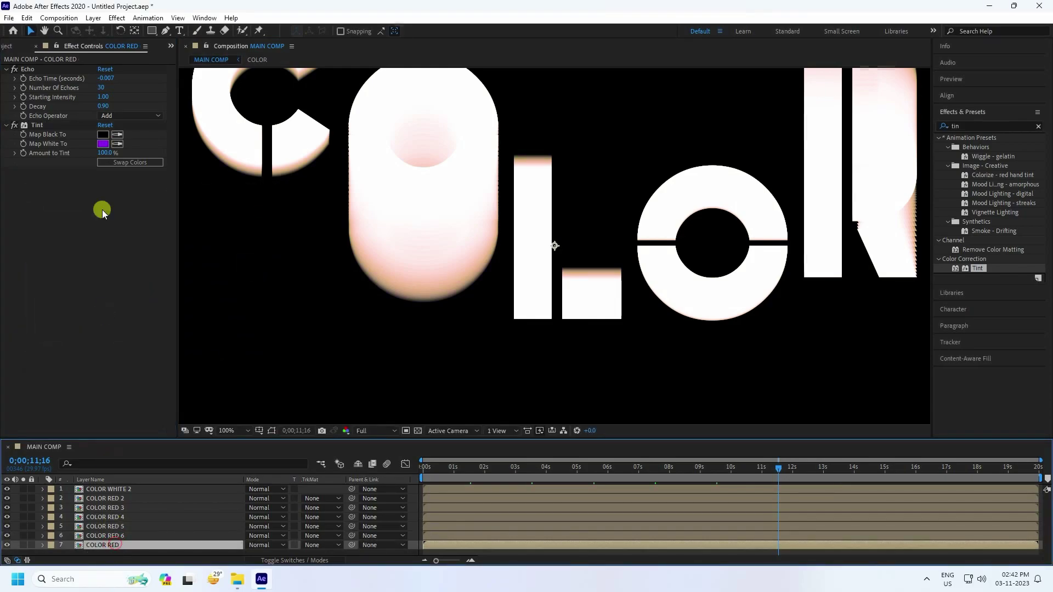
pyautogui.click(102, 143)
pyautogui.click(220, 255)
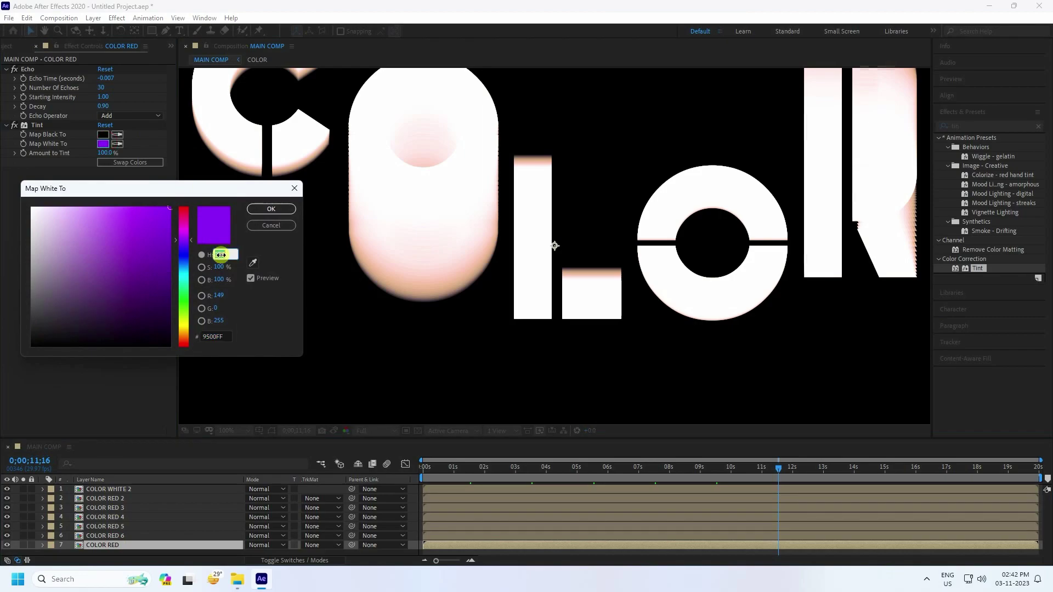
pyautogui.write('330')
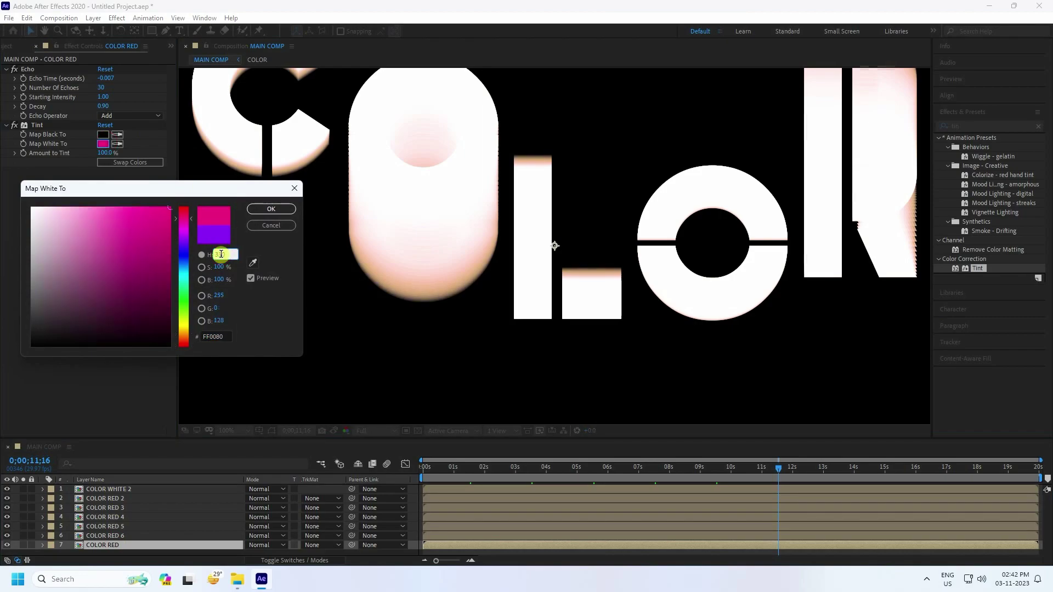
pyautogui.click(271, 209)
# Step: Shift the COLOR RED 2 layer in time so that it starts at frame 5
pyautogui.moveTo(308, 438); pyautogui.dragTo(310, 410)
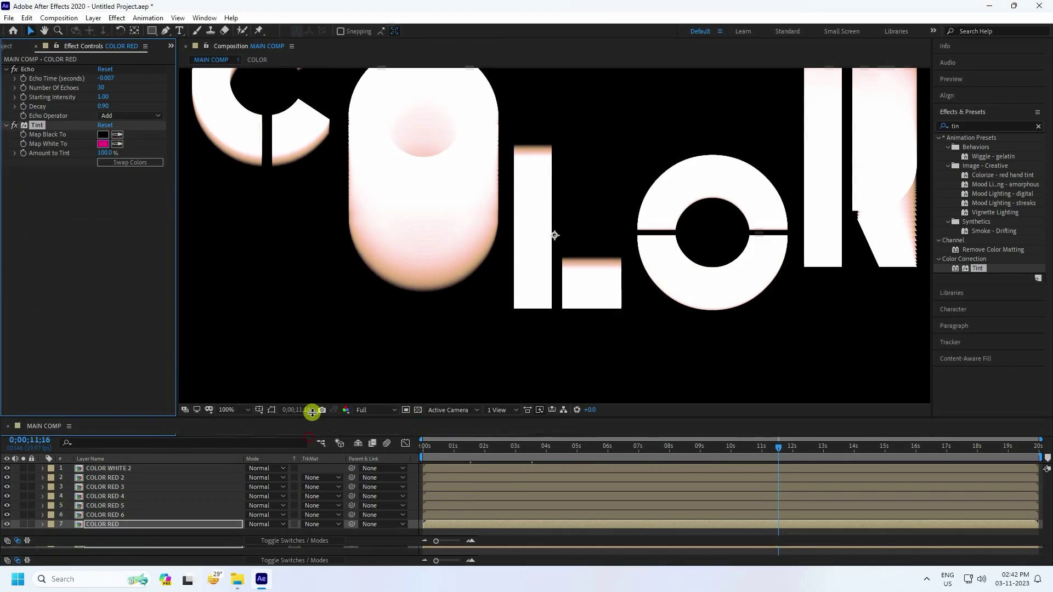
pyautogui.moveTo(435, 440); pyautogui.dragTo(383, 442)
pyautogui.scroll(-2, 439, 285)
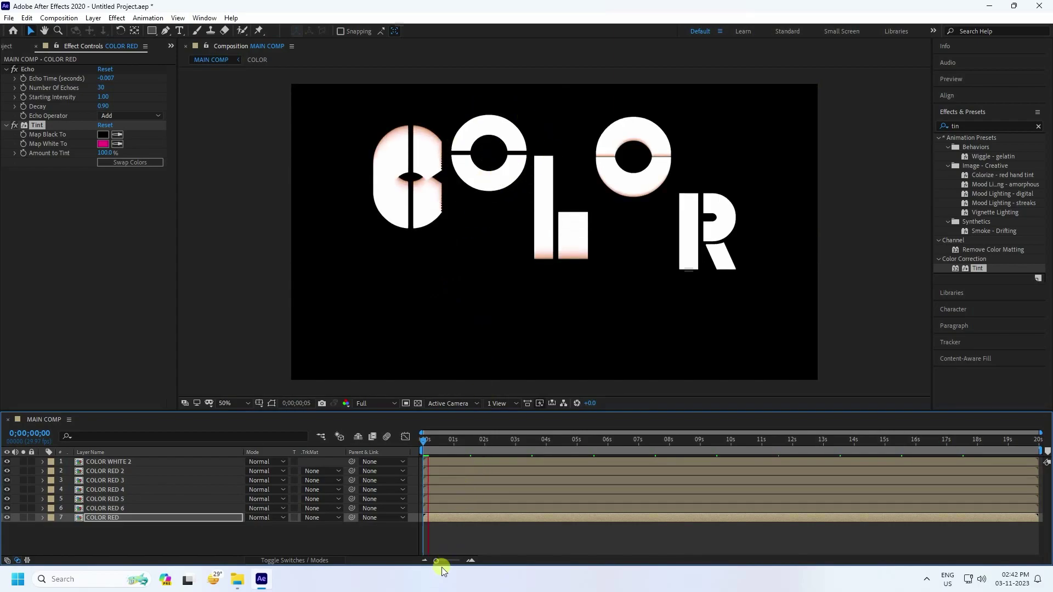
pyautogui.moveTo(453, 563); pyautogui.dragTo(458, 561)
pyautogui.click(474, 441)
pyautogui.moveTo(475, 444); pyautogui.dragTo(484, 443)
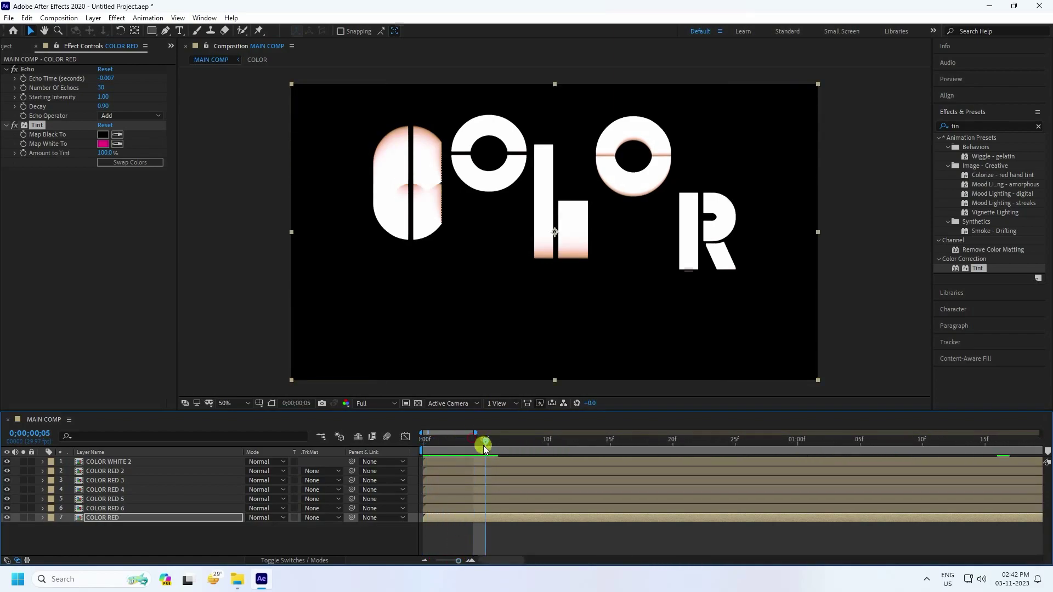
pyautogui.click(427, 508)
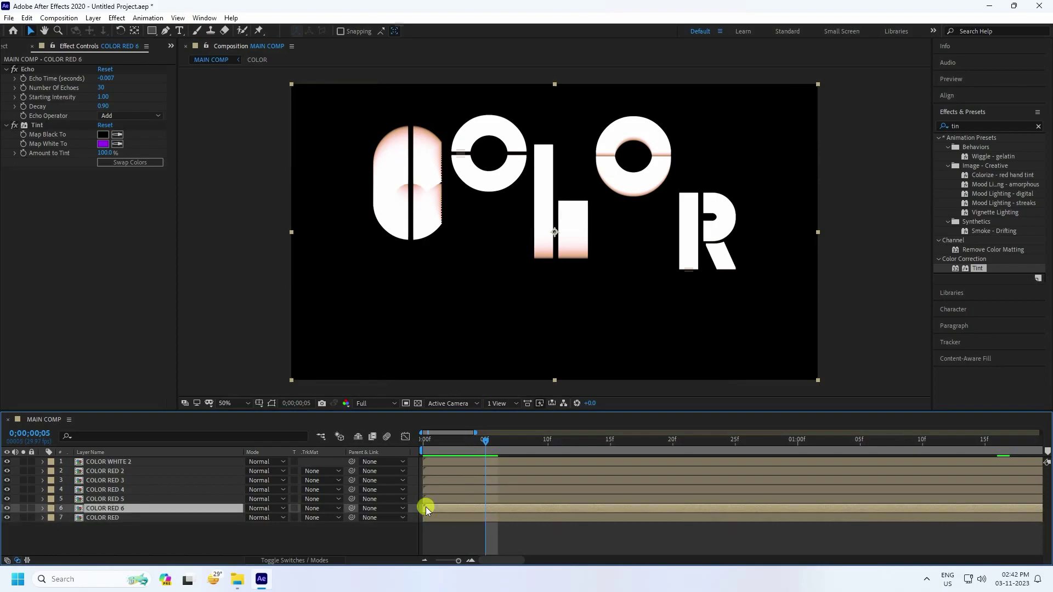
pyautogui.click(438, 461)
pyautogui.moveTo(435, 470); pyautogui.dragTo(495, 476)
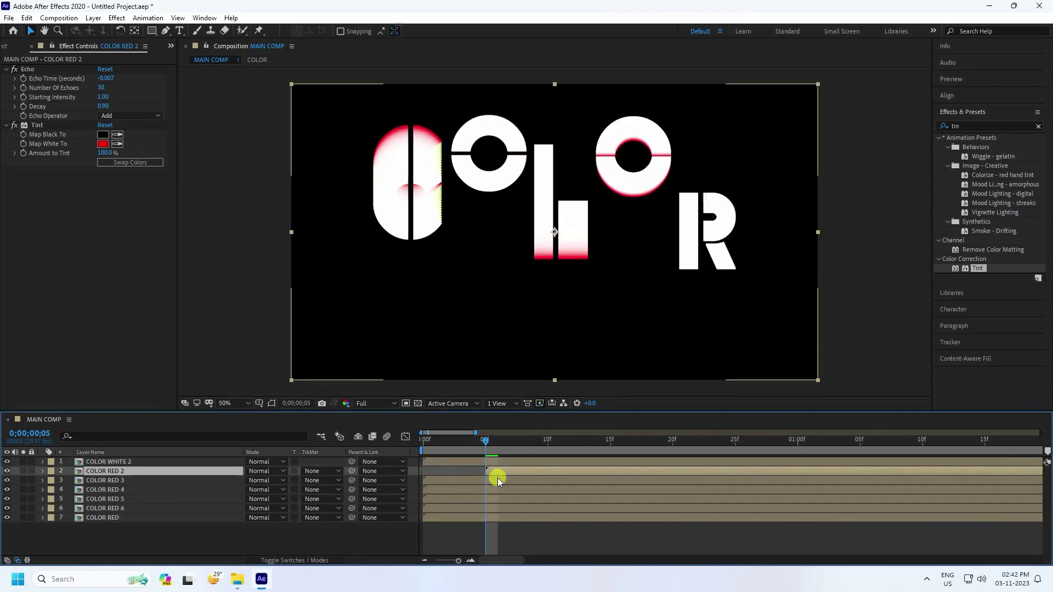
# Step: Shift the COLOR RED 3 layer to start at frame 10 and the COLOR RED 4 layer to start at frame 15
pyautogui.moveTo(545, 449); pyautogui.dragTo(547, 451)
pyautogui.moveTo(442, 482); pyautogui.dragTo(569, 493)
pyautogui.moveTo(459, 489); pyautogui.dragTo(651, 494)
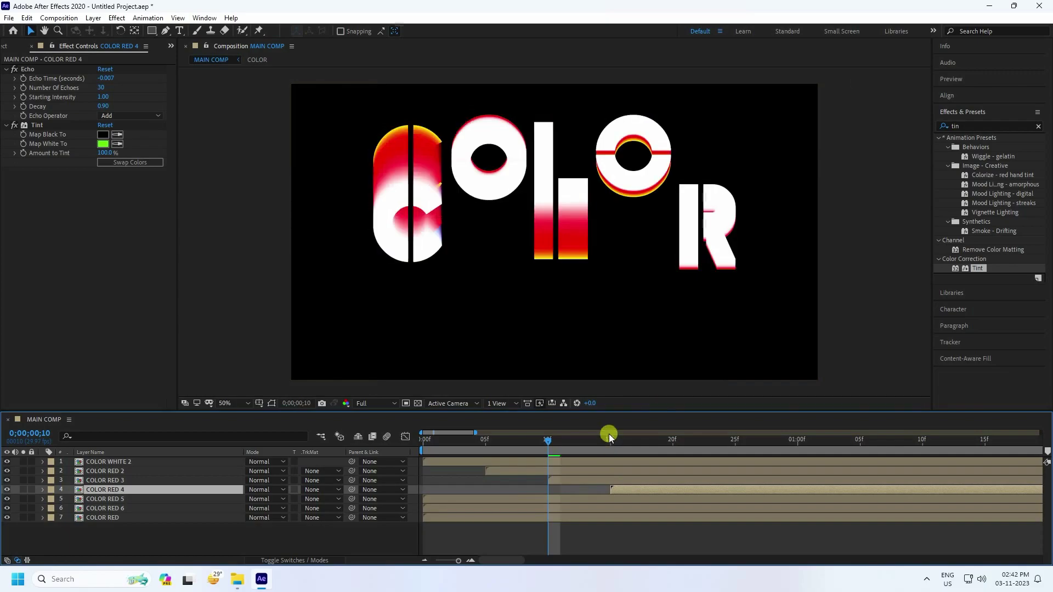
pyautogui.click(610, 439)
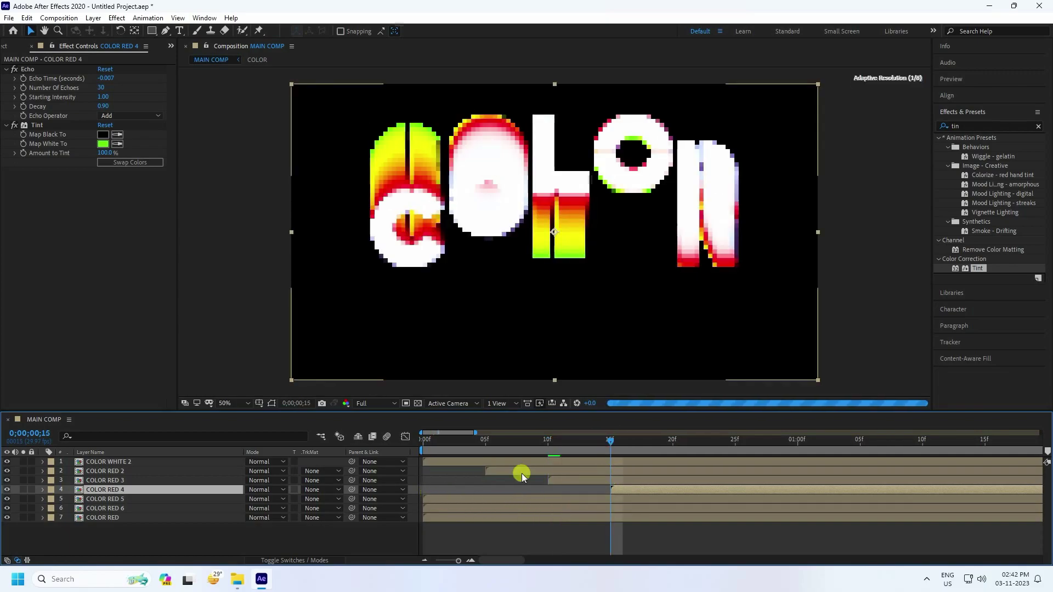
# Step: Stagger the COLOR RED 5, COLOR RED 6 and COLOR RED layers to start at frame 20, frame 25 and 1 second
pyautogui.moveTo(611, 439); pyautogui.dragTo(673, 451)
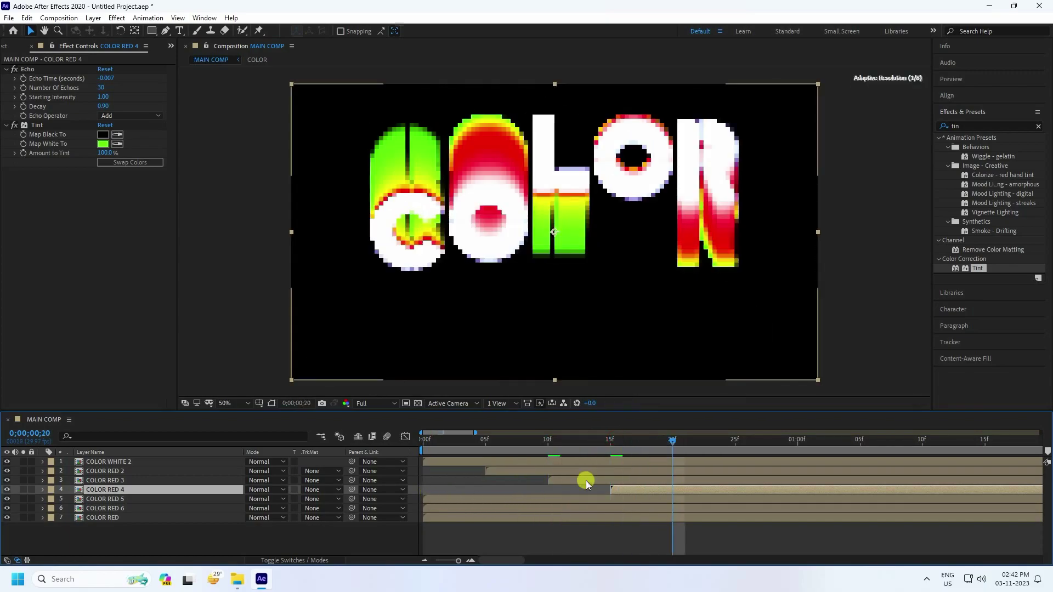
pyautogui.moveTo(445, 498); pyautogui.dragTo(677, 500)
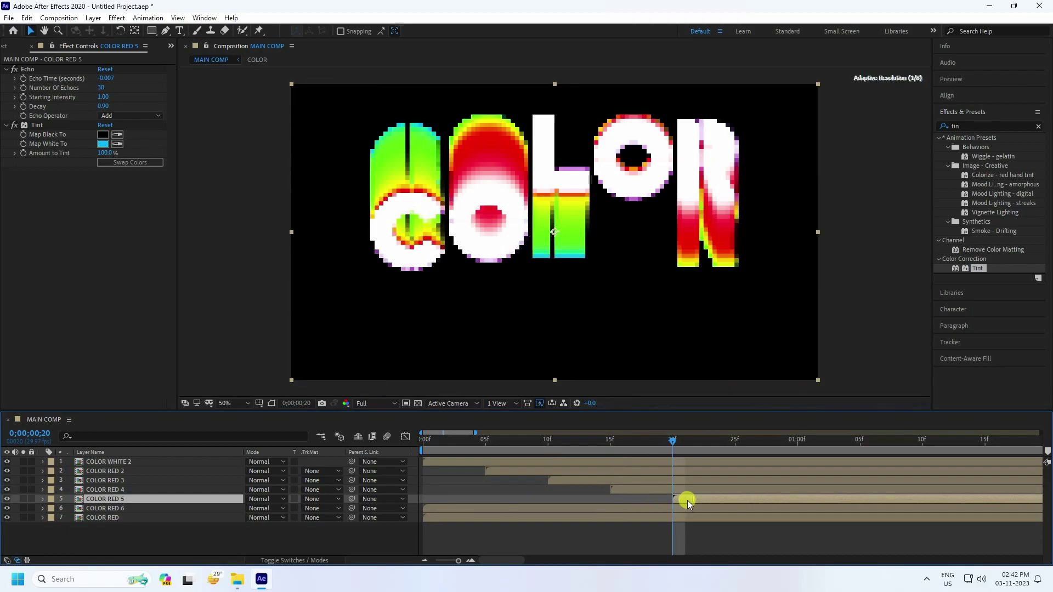
pyautogui.moveTo(676, 441); pyautogui.dragTo(741, 450)
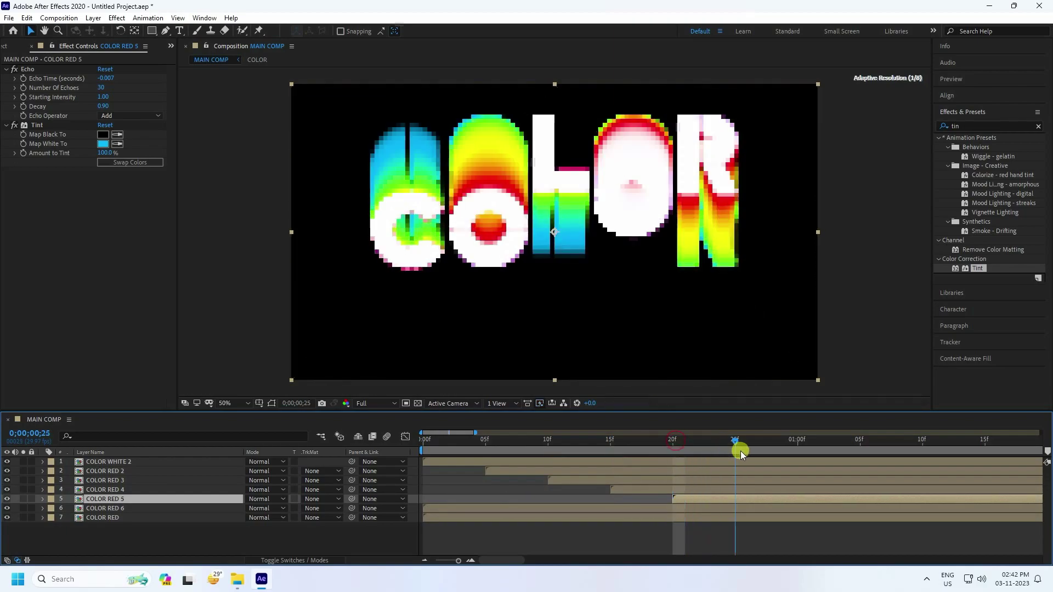
pyautogui.moveTo(443, 508); pyautogui.dragTo(748, 503)
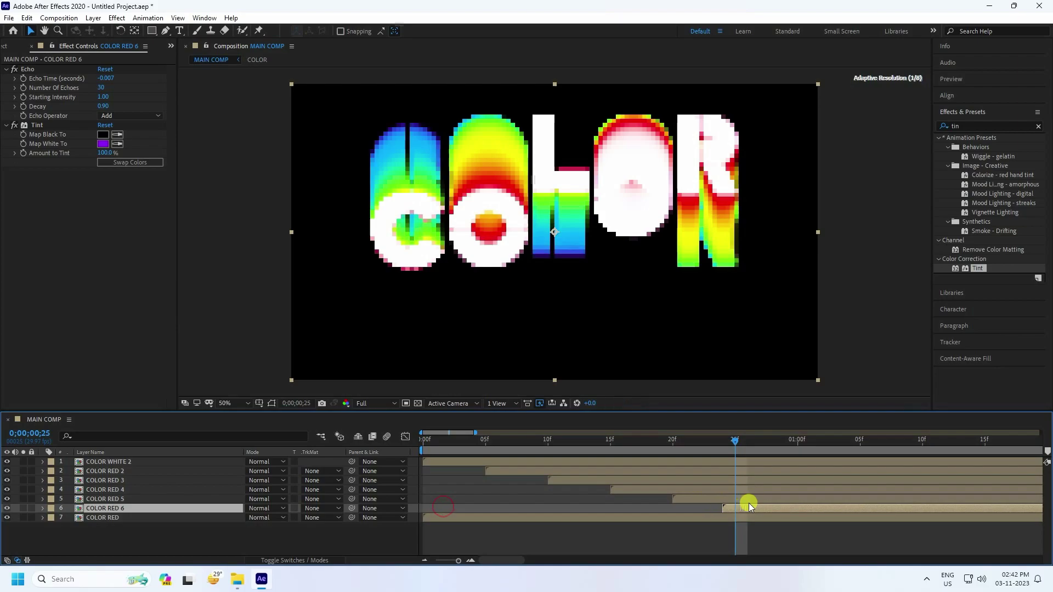
pyautogui.moveTo(736, 440); pyautogui.dragTo(799, 446)
pyautogui.moveTo(448, 518); pyautogui.dragTo(825, 522)
# Step: Play a preview of the staggered colour trails from the beginning of MAIN COMP
pyautogui.moveTo(799, 442); pyautogui.dragTo(352, 462)
pyautogui.moveTo(458, 560); pyautogui.dragTo(436, 561)
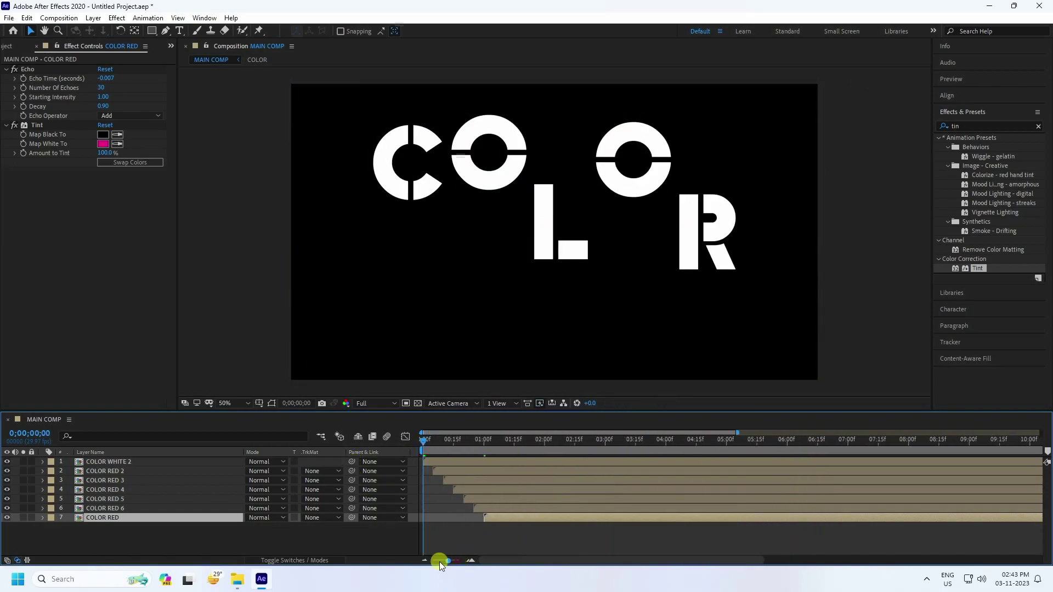
pyautogui.click(953, 80)
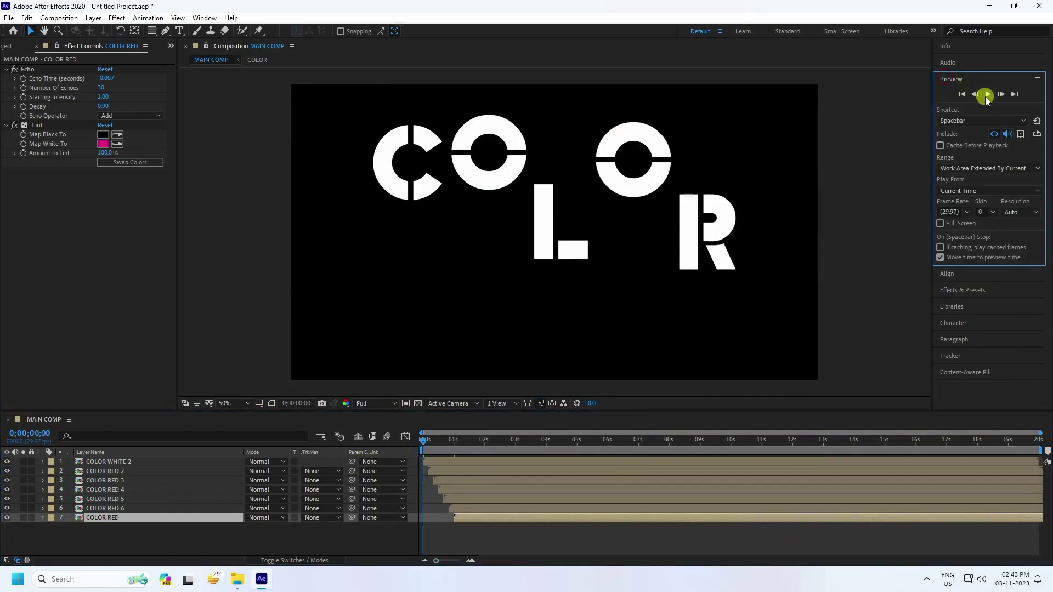
pyautogui.press('space')
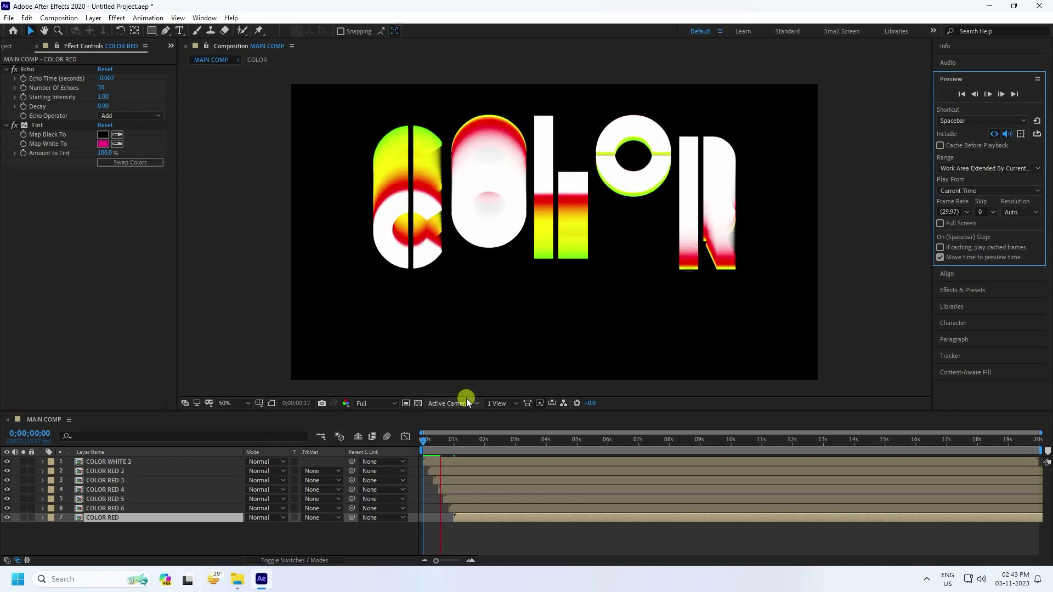
pyautogui.click(442, 442)
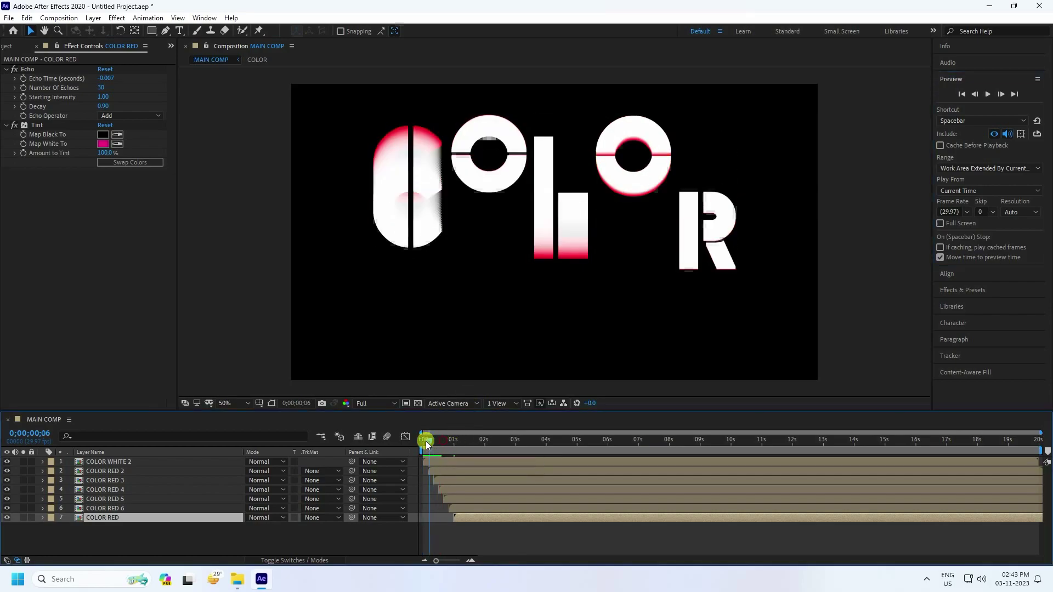
# Step: Shift all seven layers earlier together so the bottom COLOR RED layer starts at 0 seconds, and preview the animation
pyautogui.moveTo(452, 537); pyautogui.dragTo(525, 458)
pyautogui.moveTo(159, 527); pyautogui.dragTo(255, 404)
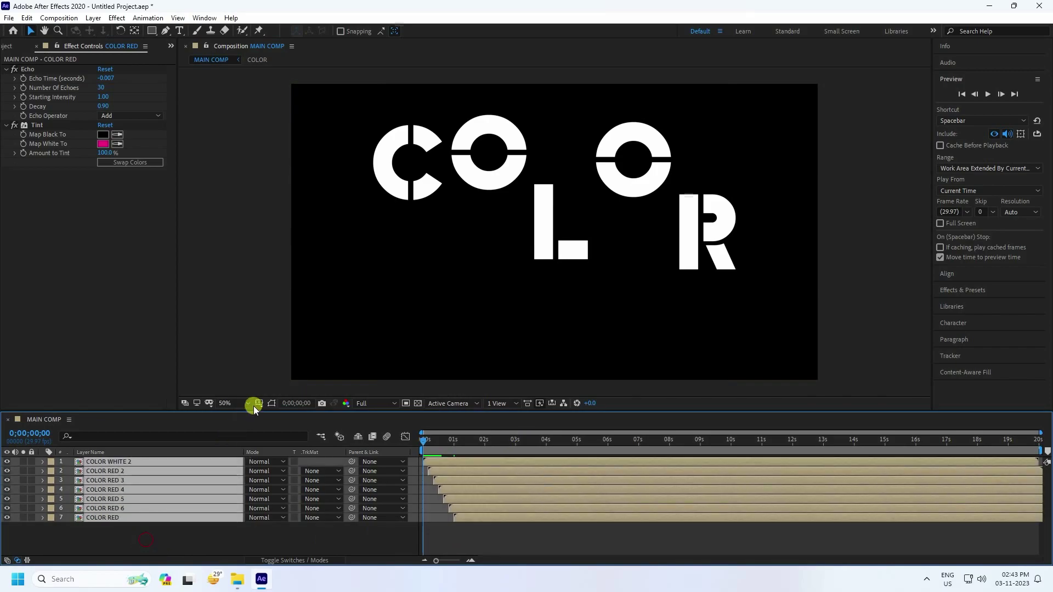
pyautogui.moveTo(463, 458); pyautogui.dragTo(428, 457)
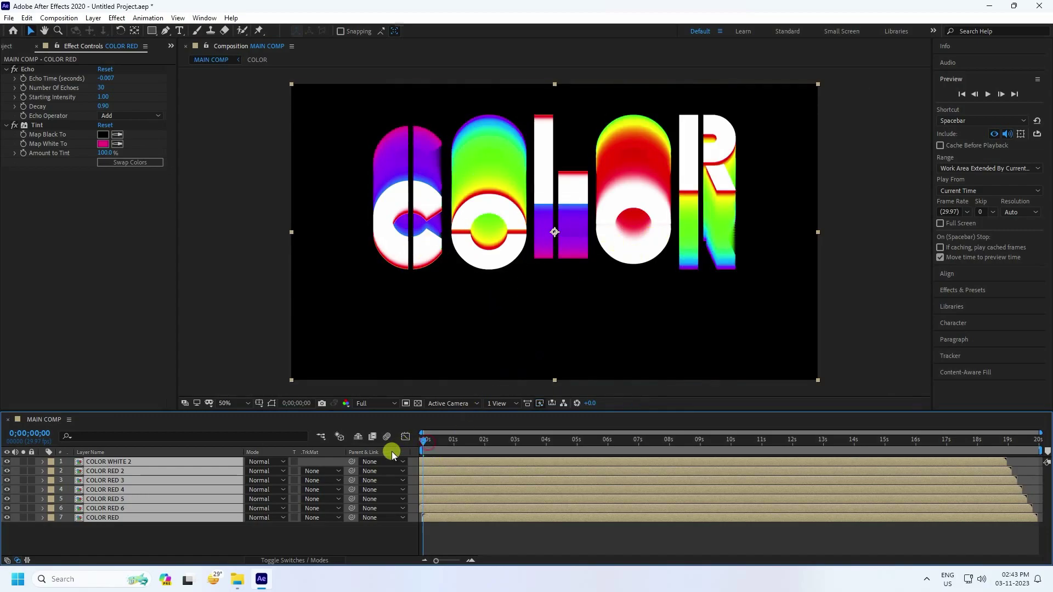
pyautogui.click(988, 95)
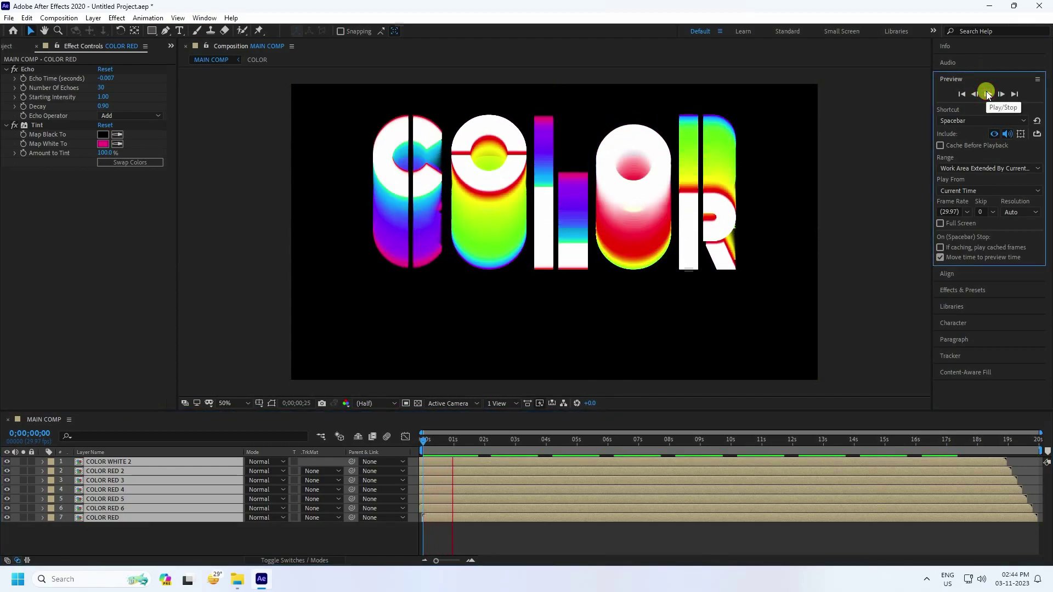
# Step: Stop the preview, add an adjustment layer to MAIN COMP and place it directly below the COLOR WHITE 2 layer
pyautogui.click(246, 324)
pyautogui.rightClick(165, 539)
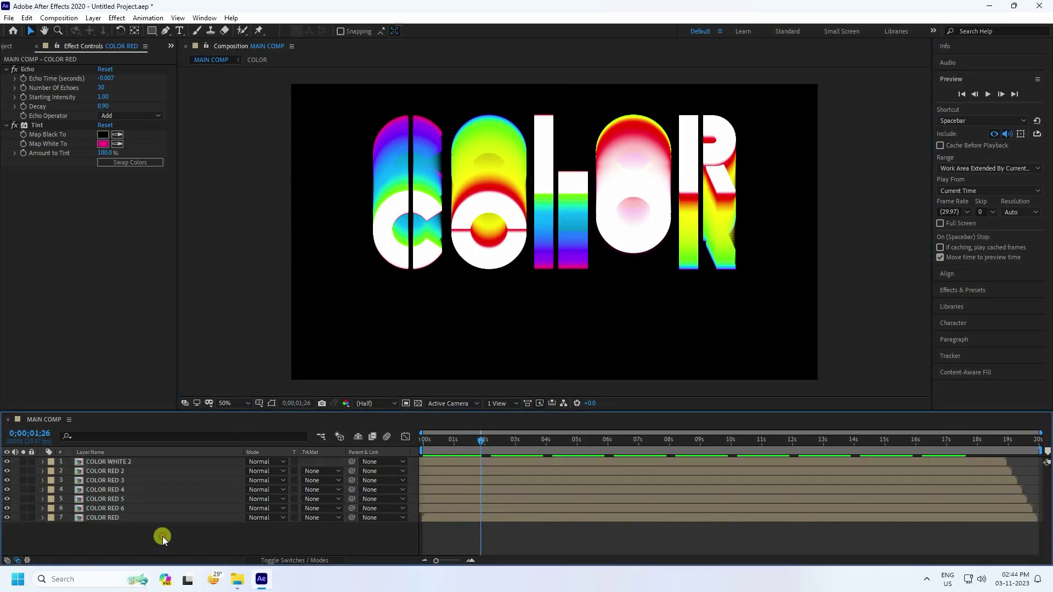
pyautogui.click(197, 417)
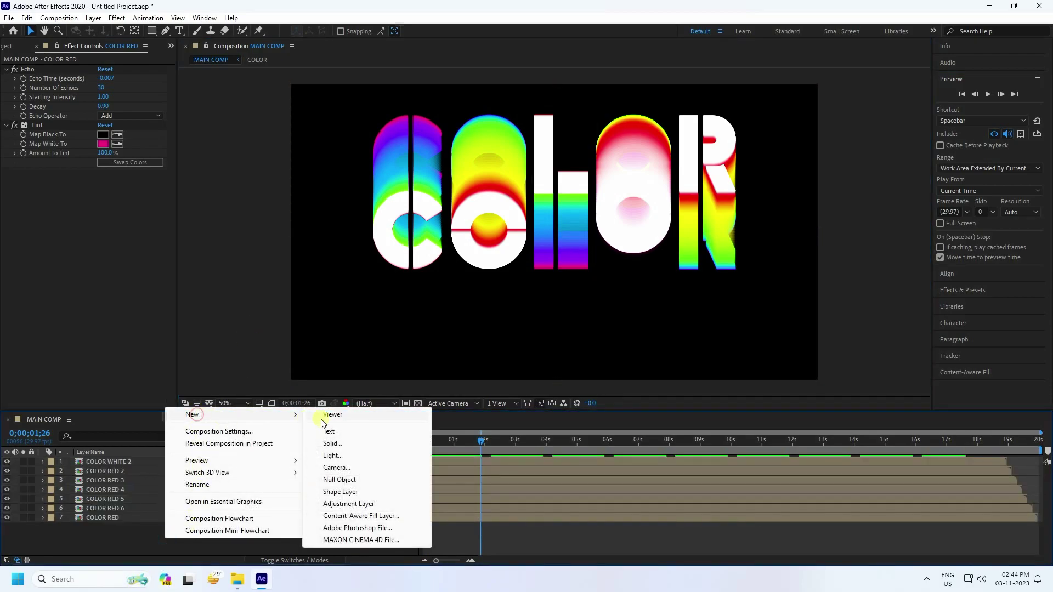
pyautogui.click(339, 504)
pyautogui.moveTo(118, 462); pyautogui.dragTo(115, 478)
pyautogui.click(102, 462)
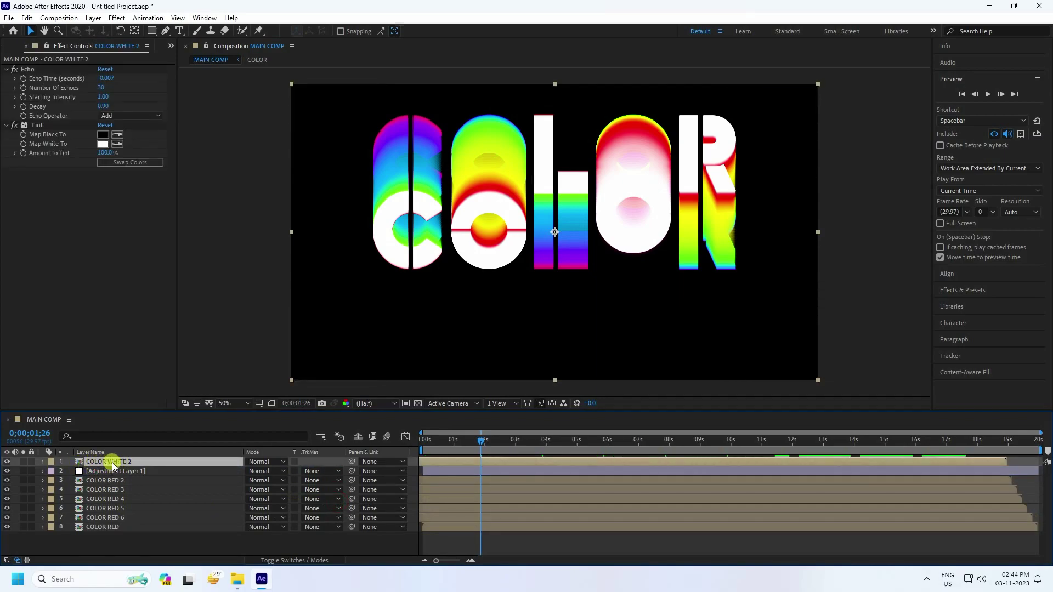
# Step: Find the Glow effect and apply it to the adjustment layer
pyautogui.click(125, 472)
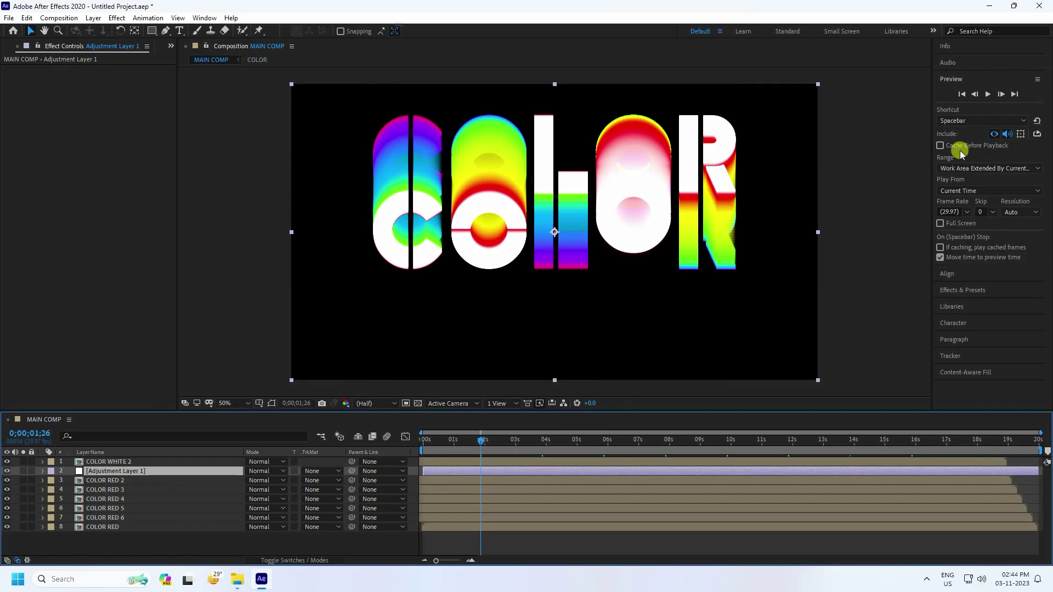
pyautogui.click(957, 289)
pyautogui.click(971, 126)
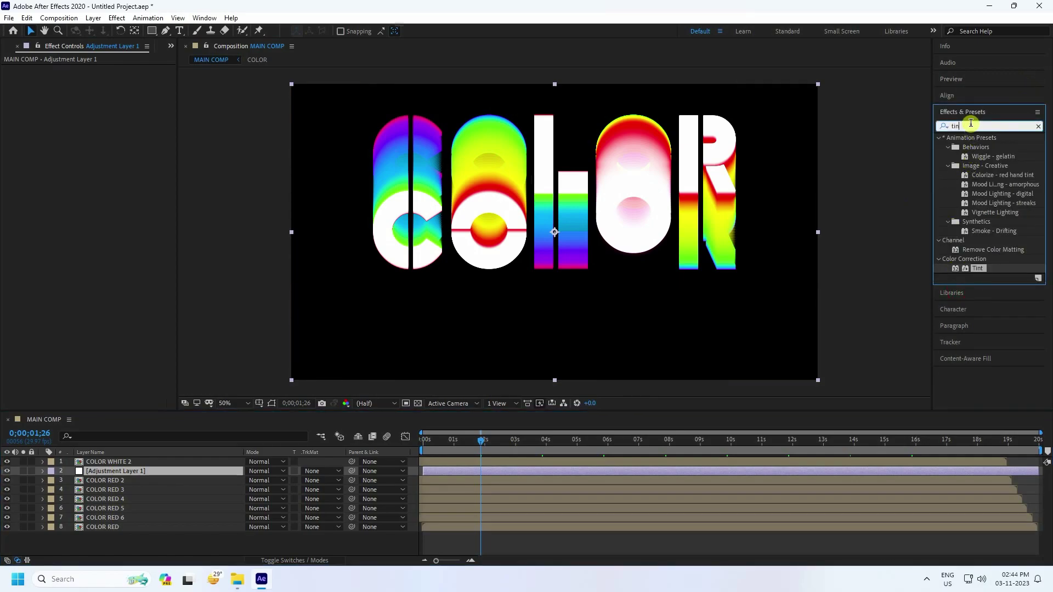
pyautogui.write('glo')
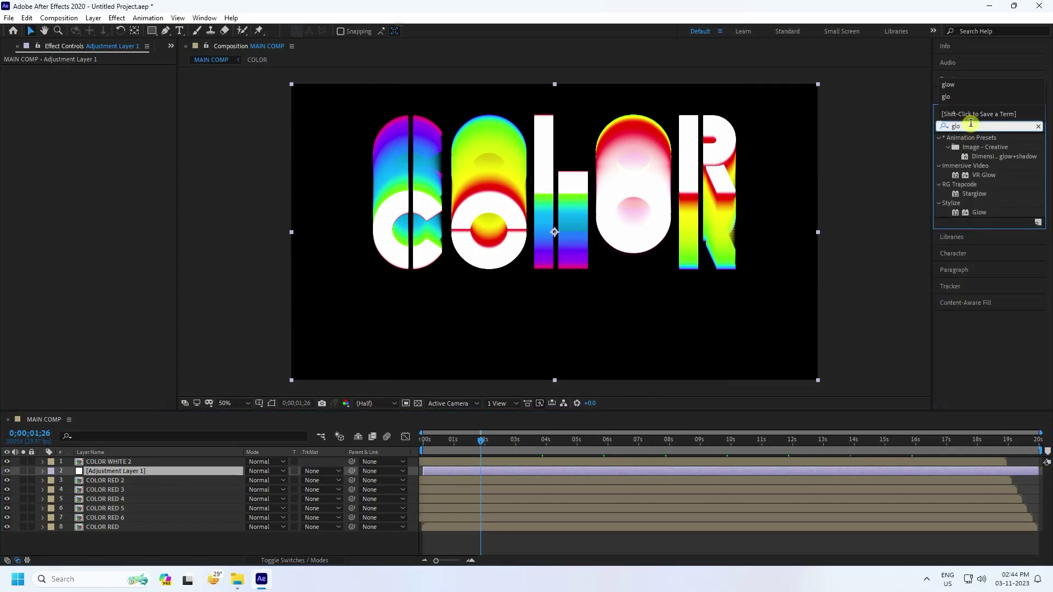
pyautogui.moveTo(977, 212); pyautogui.dragTo(130, 471)
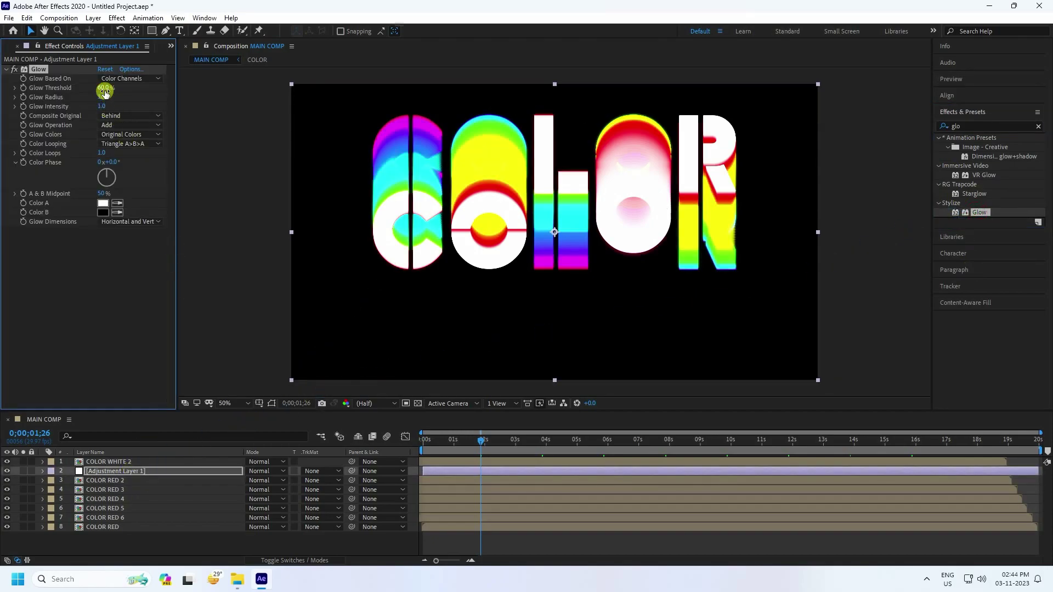
# Step: Set the Glow Threshold to 100%, Glow Radius to 100 and Glow Intensity to 0.8
pyautogui.write('100')
pyautogui.press('Tab')
pyautogui.write('100')
pyautogui.press('Tab')
pyautogui.write('0.8')
pyautogui.press('Return')
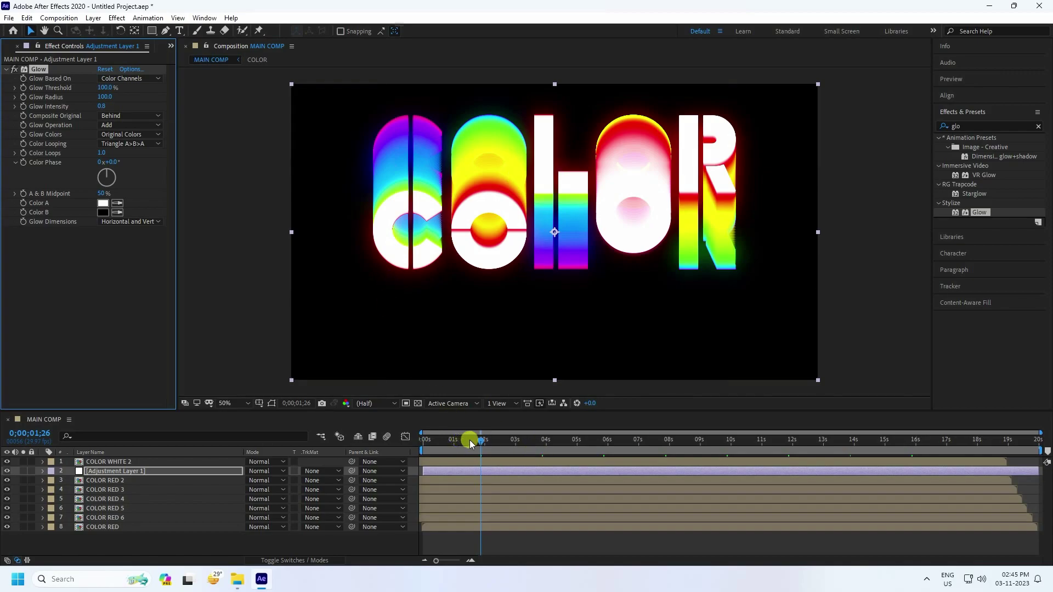
# Step: Return to the start of the timeline and pre-compose all eight layers into a composition named LINE
pyautogui.moveTo(470, 439); pyautogui.dragTo(381, 446)
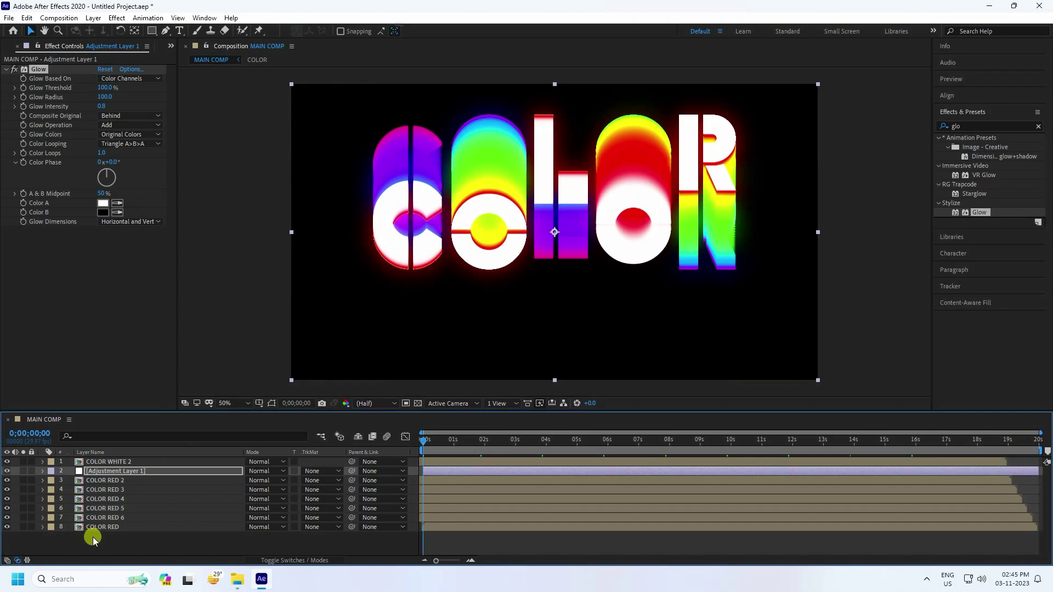
pyautogui.moveTo(38, 548); pyautogui.dragTo(159, 463)
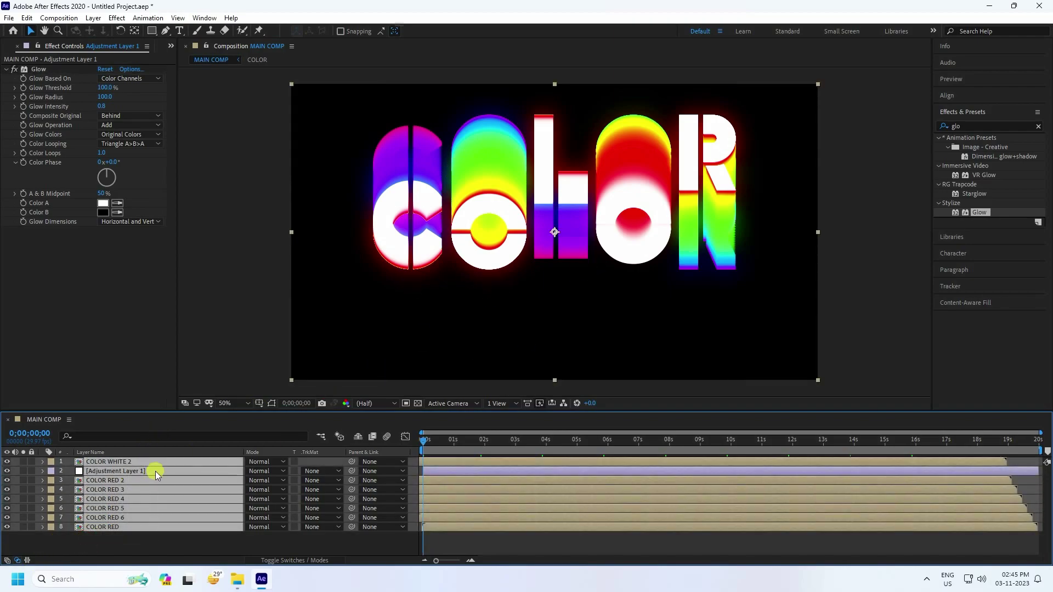
pyautogui.rightClick(155, 471)
pyautogui.click(186, 411)
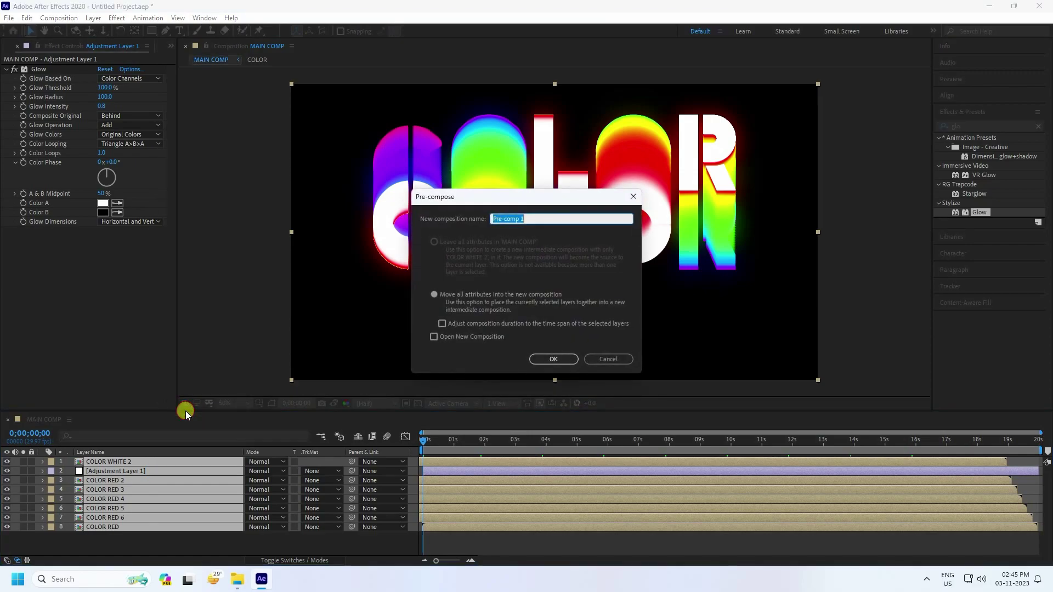
pyautogui.write('LINE')
pyautogui.press('Return')
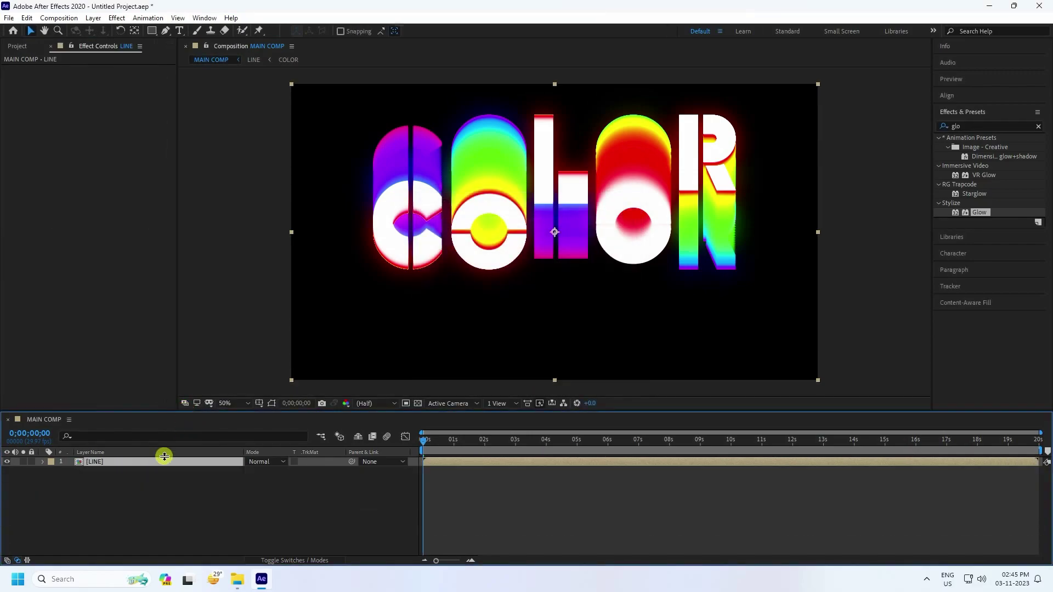
# Step: Duplicate the LINE layer and flip the lower copy vertically by unlinking its scale and setting the vertical scale to -100%
pyautogui.hotkey('ctrl', 'd')
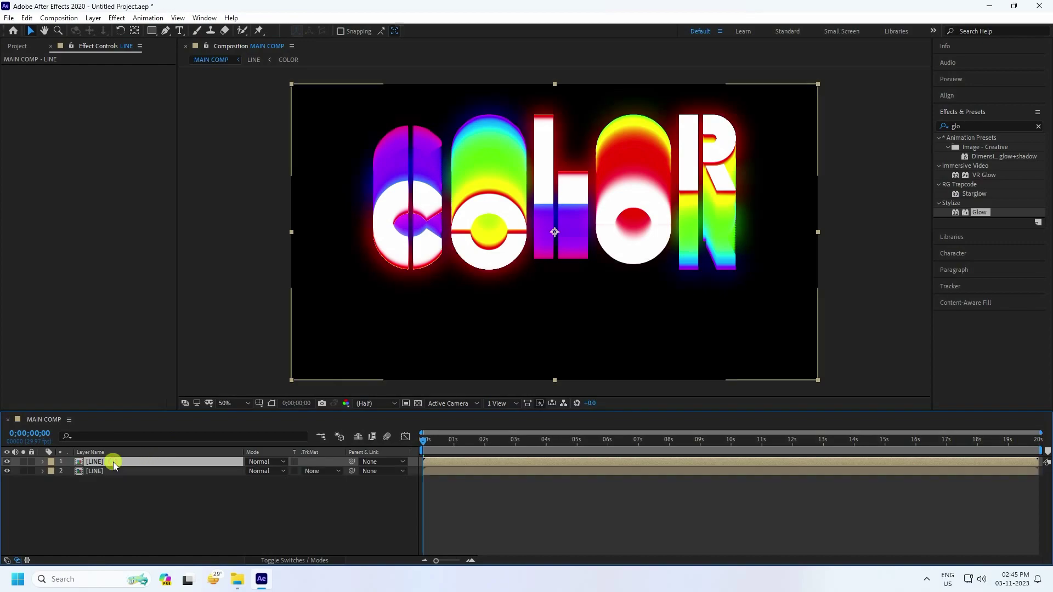
pyautogui.click(91, 472)
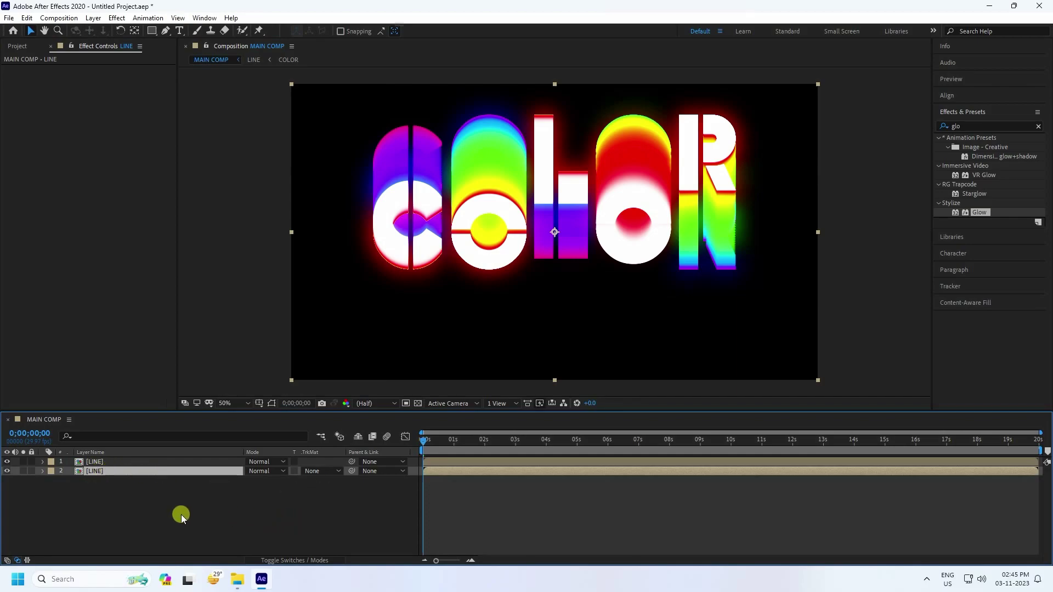
pyautogui.press('s')
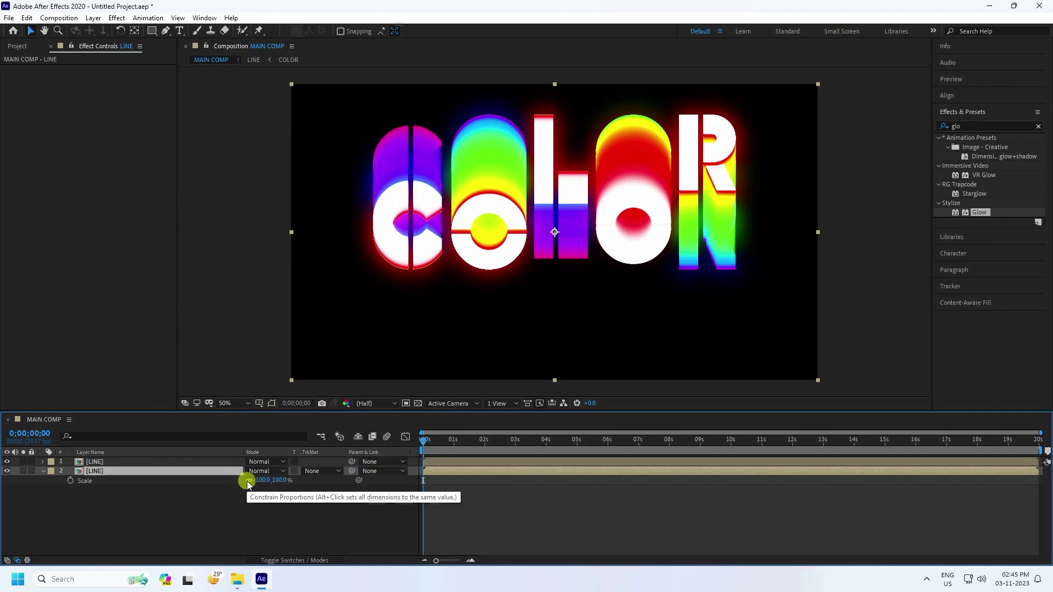
pyautogui.click(248, 481)
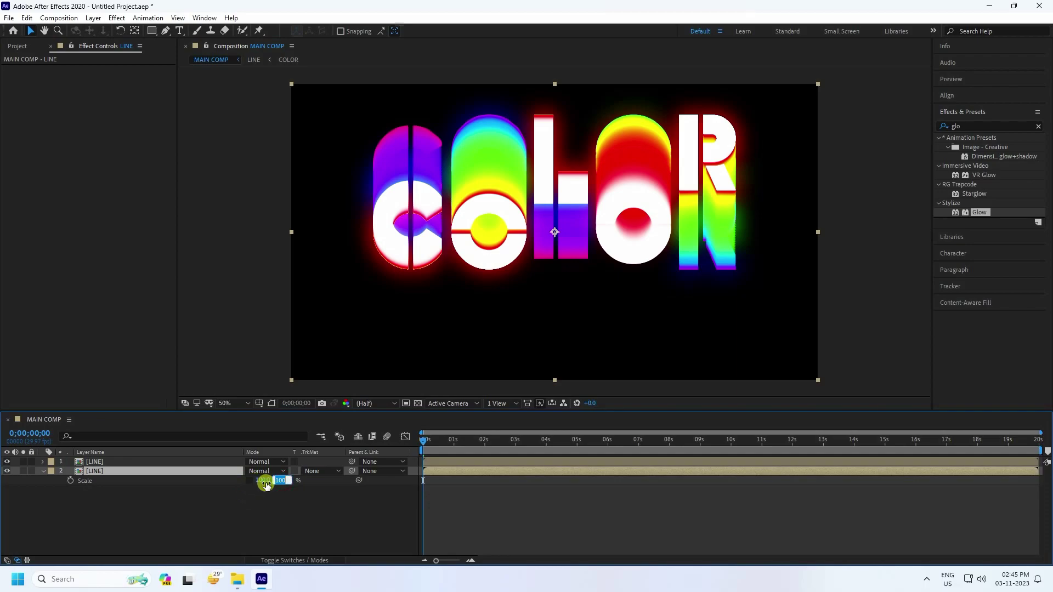
pyautogui.write('-100')
pyautogui.press('Return')
pyautogui.click(42, 473)
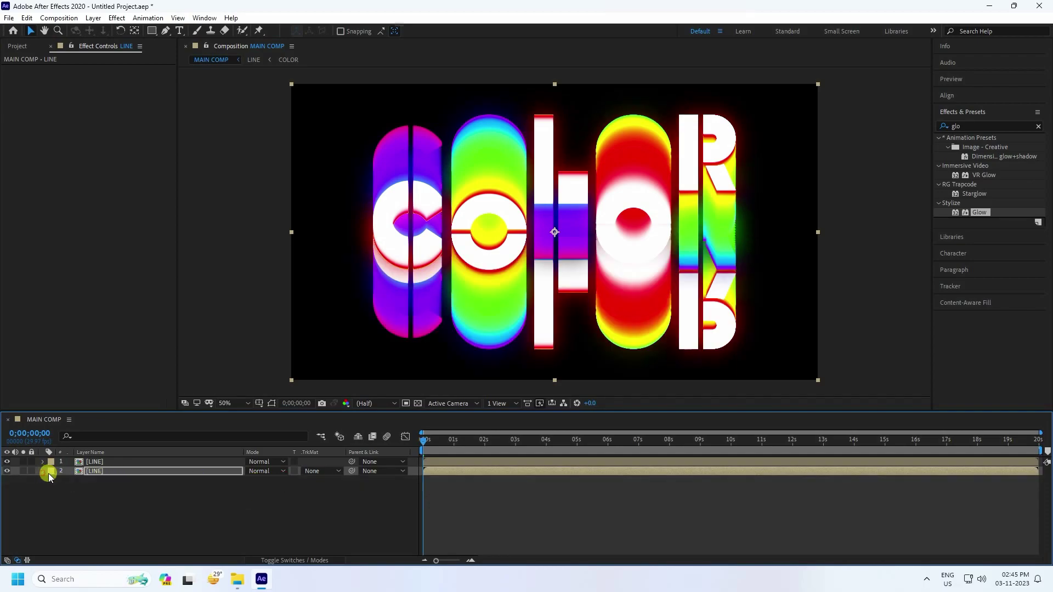
# Step: Move the flipped LINE layer down to a Y position of about 819 so it forms a reflection below the title
pyautogui.click(88, 470)
pyautogui.press('p')
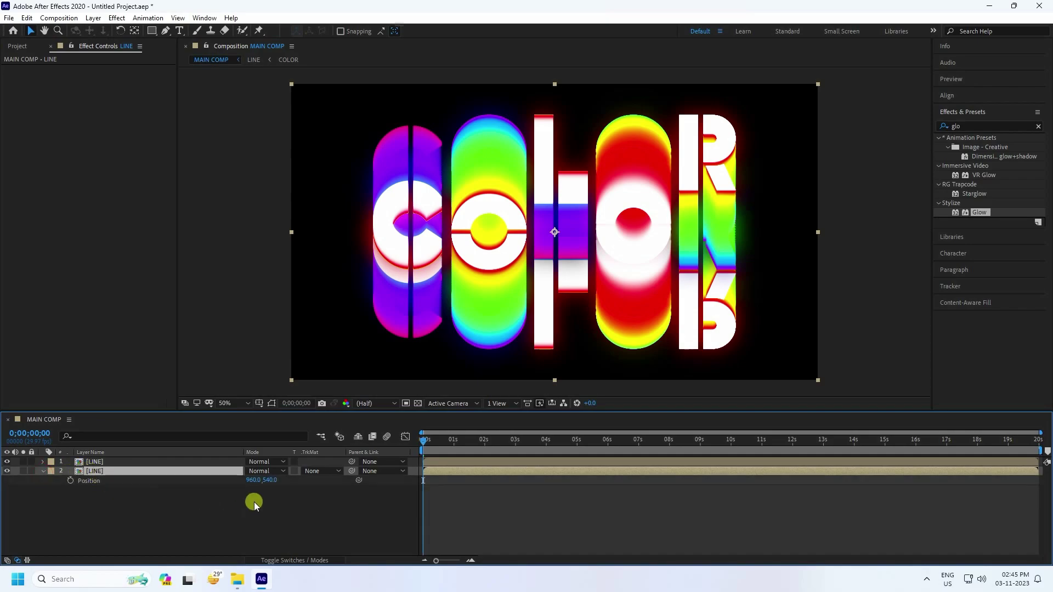
pyautogui.moveTo(276, 481); pyautogui.dragTo(406, 478)
pyautogui.moveTo(268, 479)
pyautogui.mouseDown()
pyautogui.moveTo(299, 480)
pyautogui.moveTo(261, 483)
pyautogui.mouseUp()
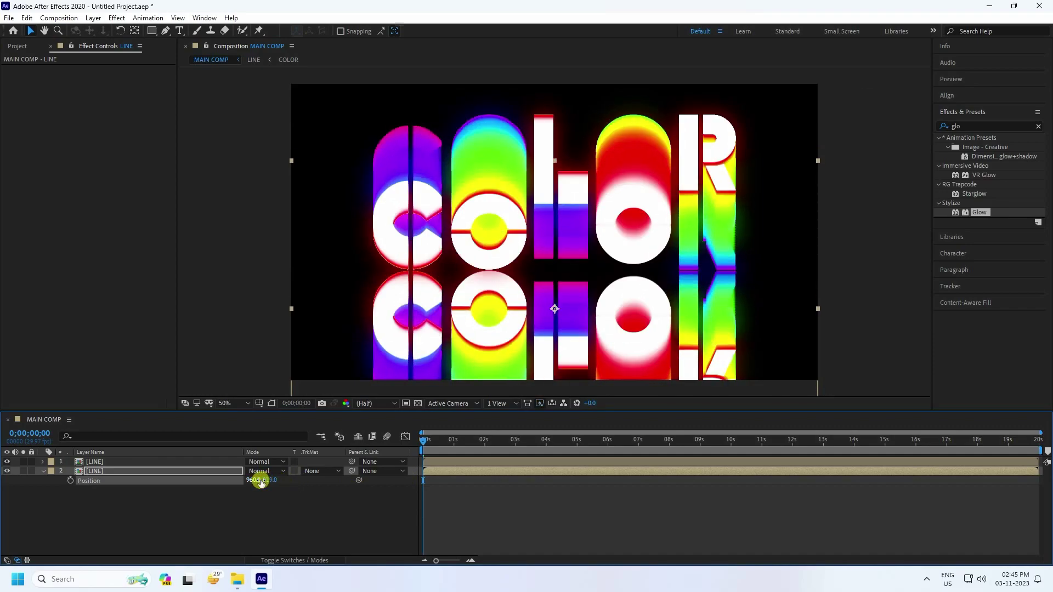
pyautogui.click(42, 473)
# Step: Move both LINE layers up together, to Y positions of about 448 for the title and 727 for the reflection
pyautogui.moveTo(77, 487); pyautogui.dragTo(145, 436)
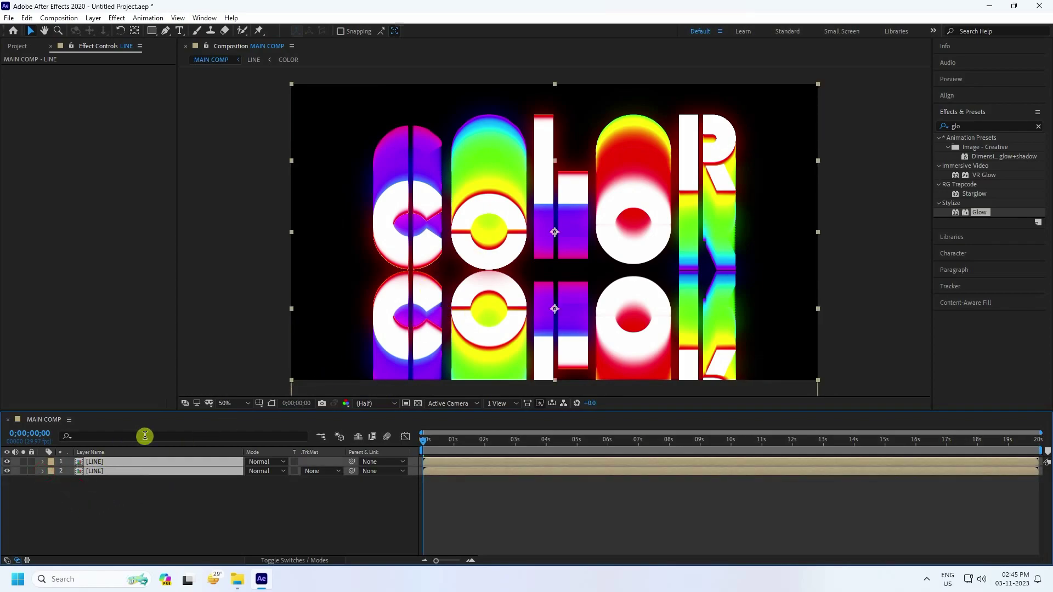
pyautogui.press('p')
pyautogui.moveTo(271, 472); pyautogui.dragTo(215, 476)
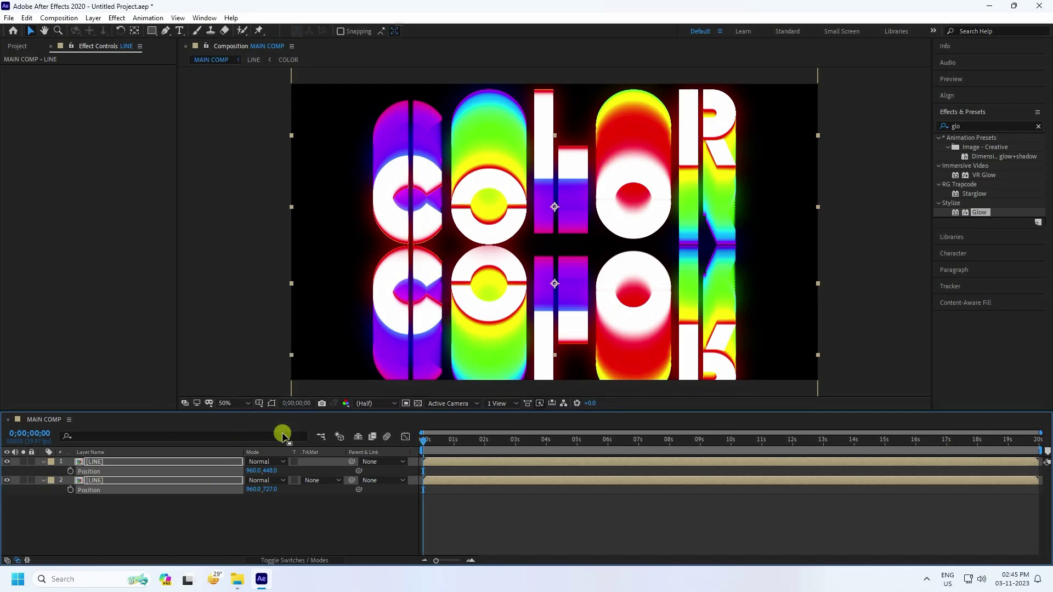
pyautogui.click(43, 462)
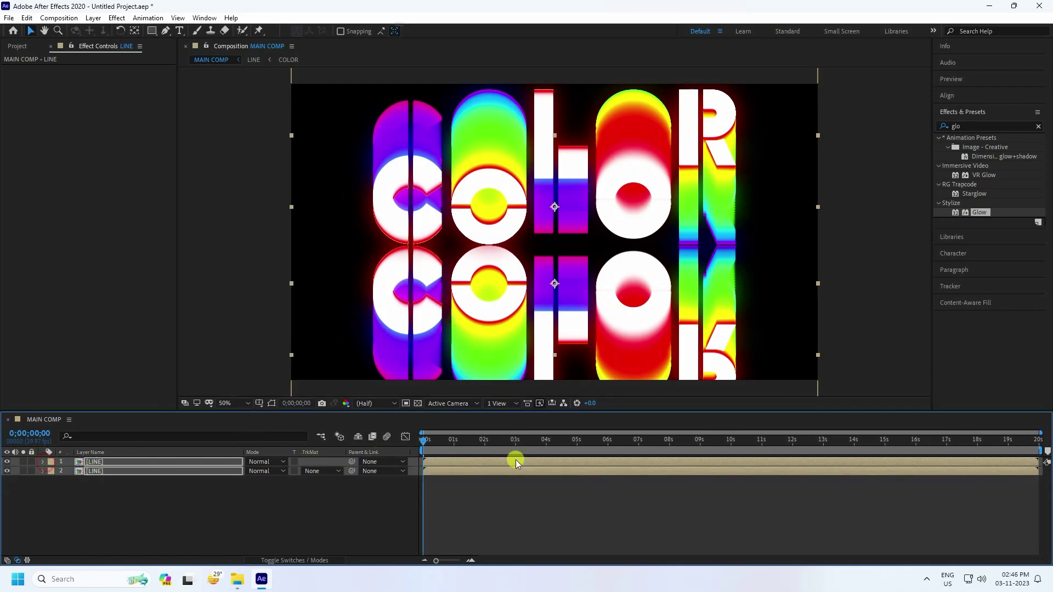
# Step: Play a preview of the reflected title animation in an enlarged composition viewer with the magnification set to Fit up to 100%
pyautogui.click(954, 82)
pyautogui.click(988, 93)
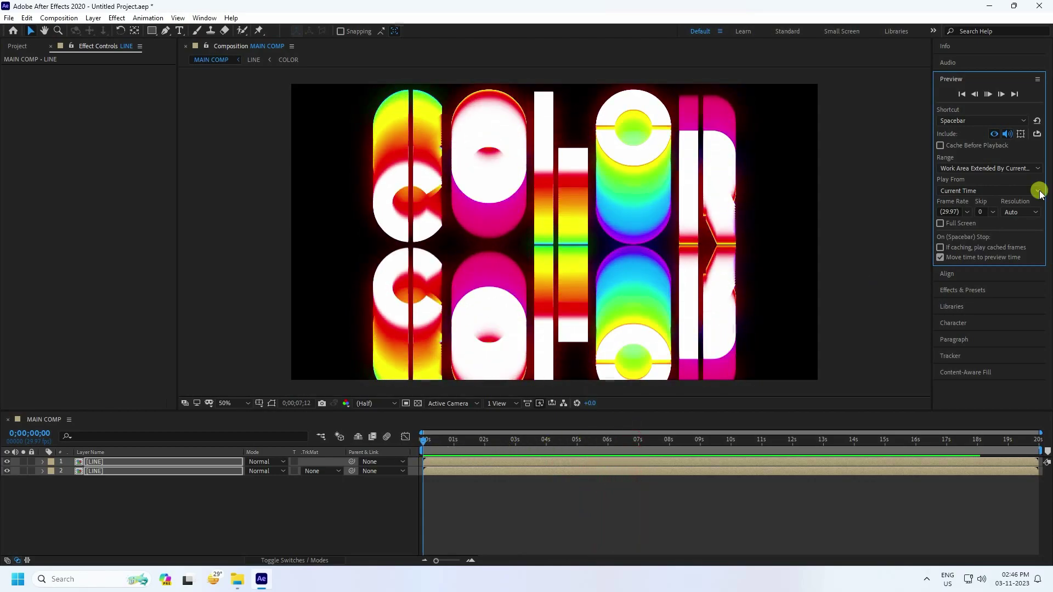
pyautogui.click(979, 91)
pyautogui.click(987, 93)
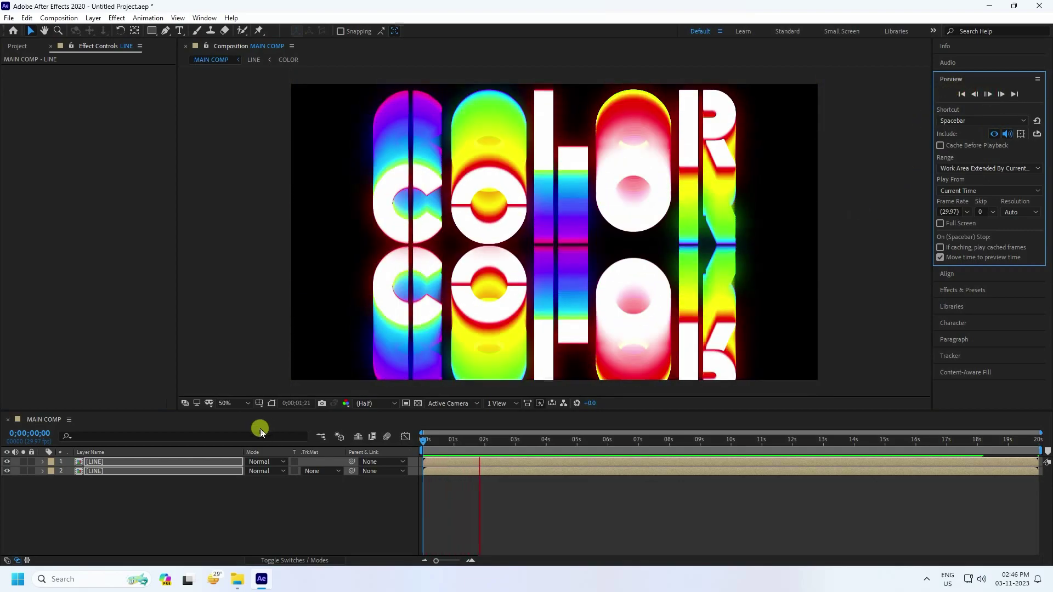
pyautogui.moveTo(281, 411); pyautogui.dragTo(272, 458)
pyautogui.click(247, 452)
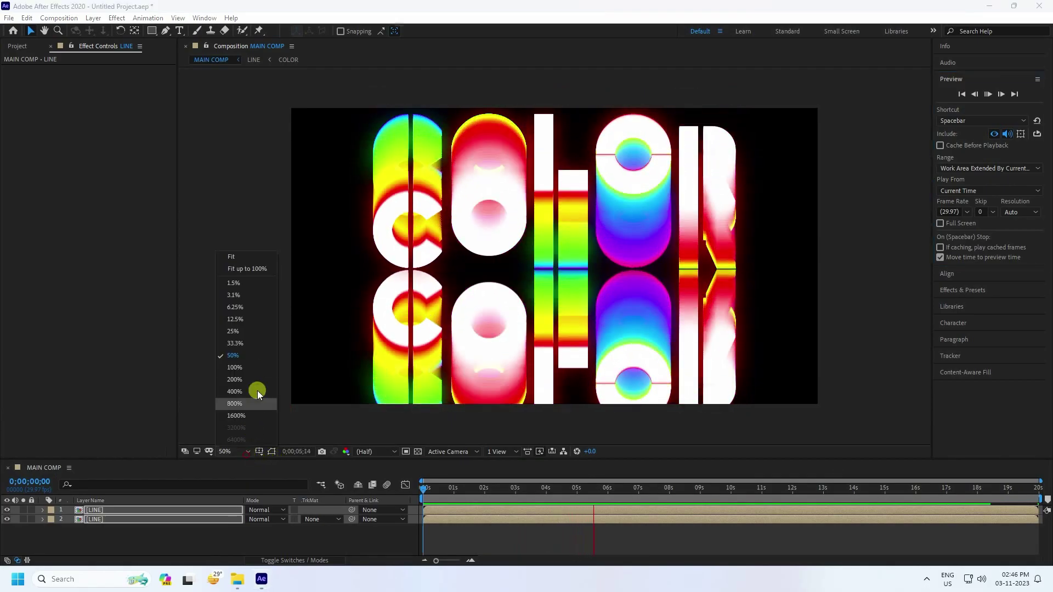
pyautogui.click(249, 271)
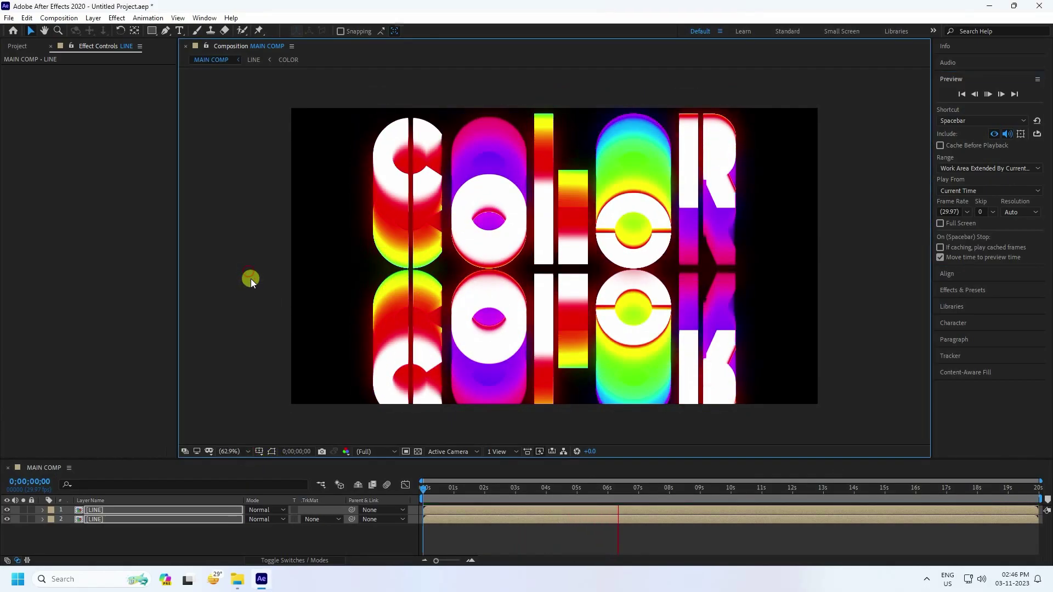